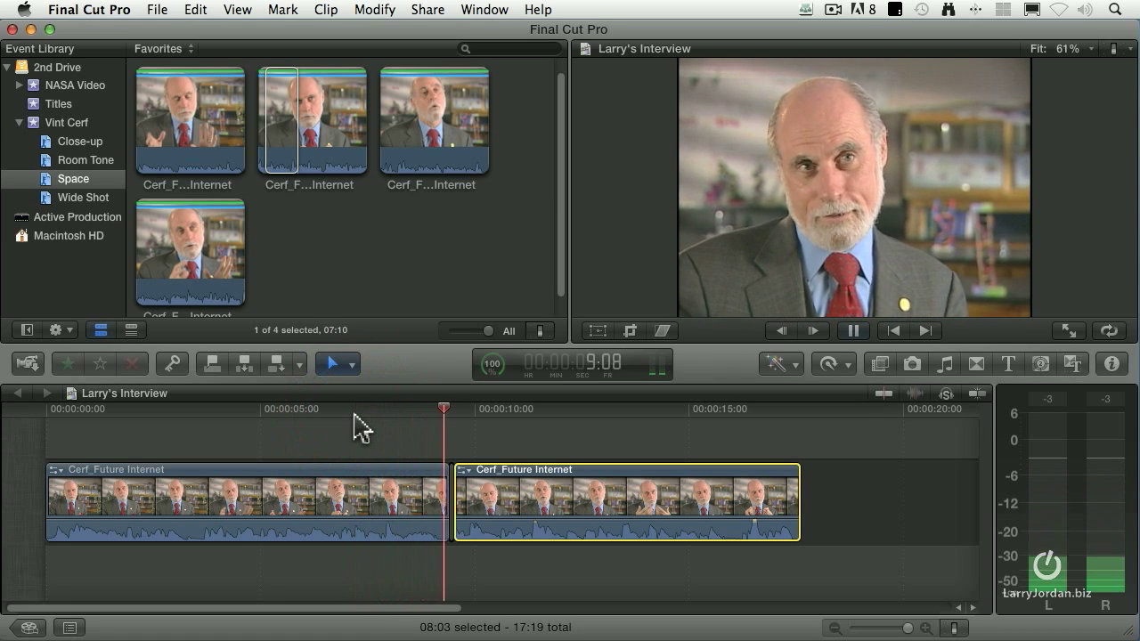
- Play back the cut between the first and second interview clips in the timeline to check the pacing
key("space")
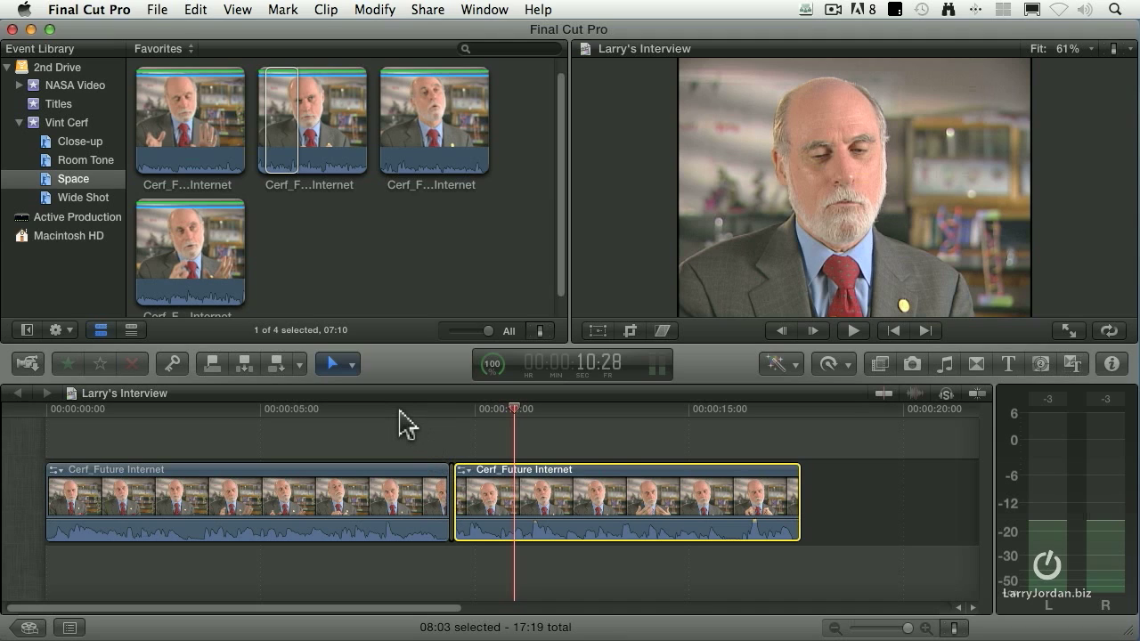
left_click(376, 428)
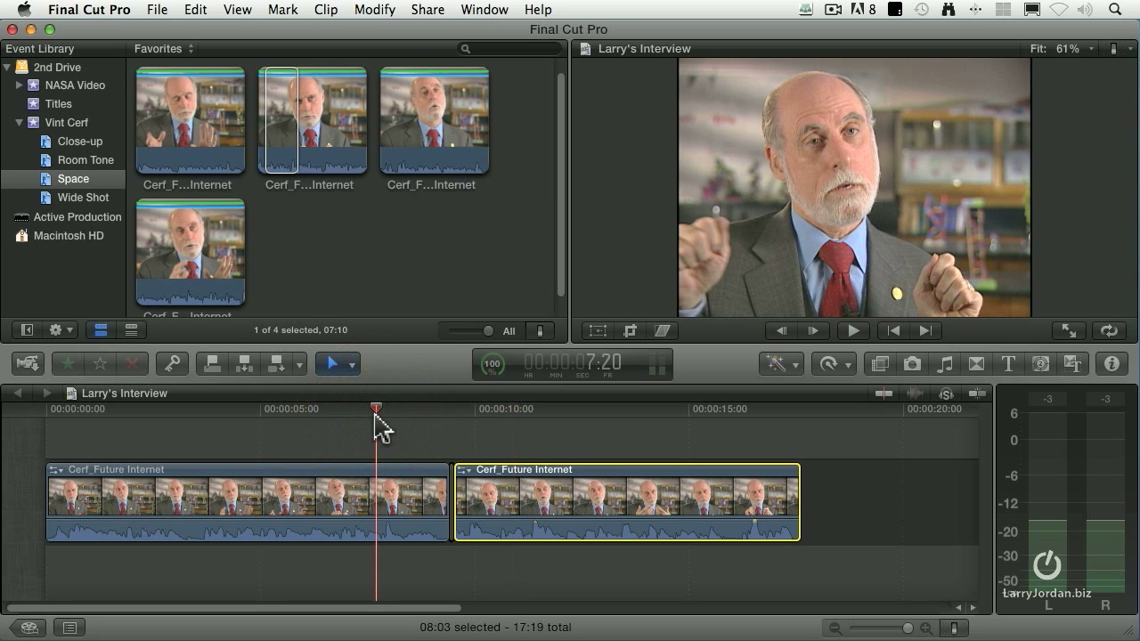
left_click(368, 419)
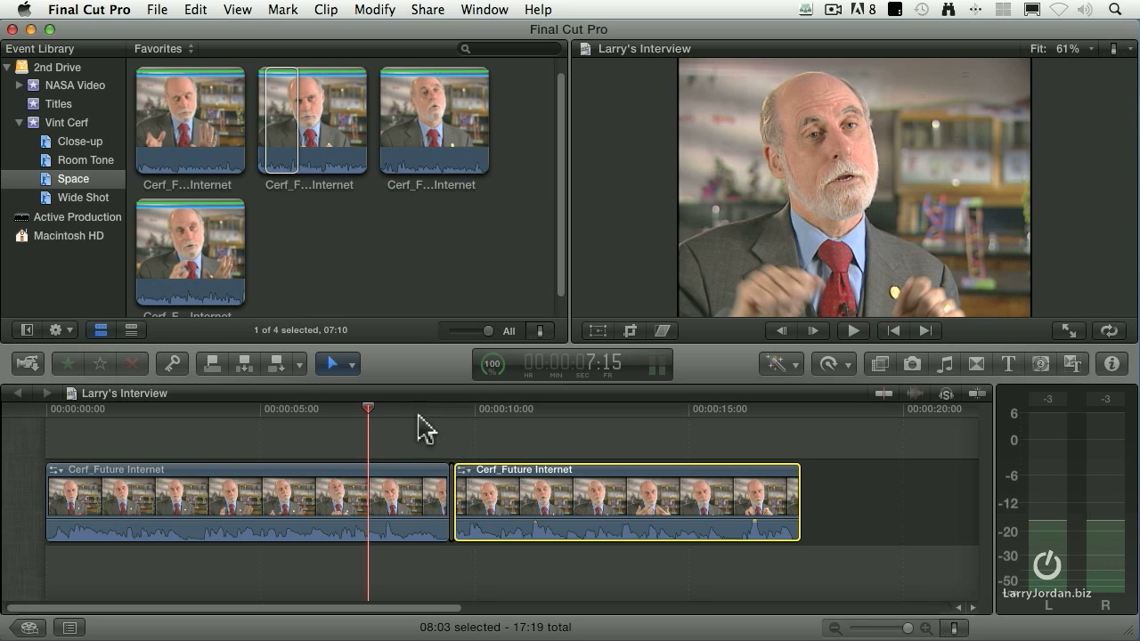
left_click_drag(397, 417, 384, 421)
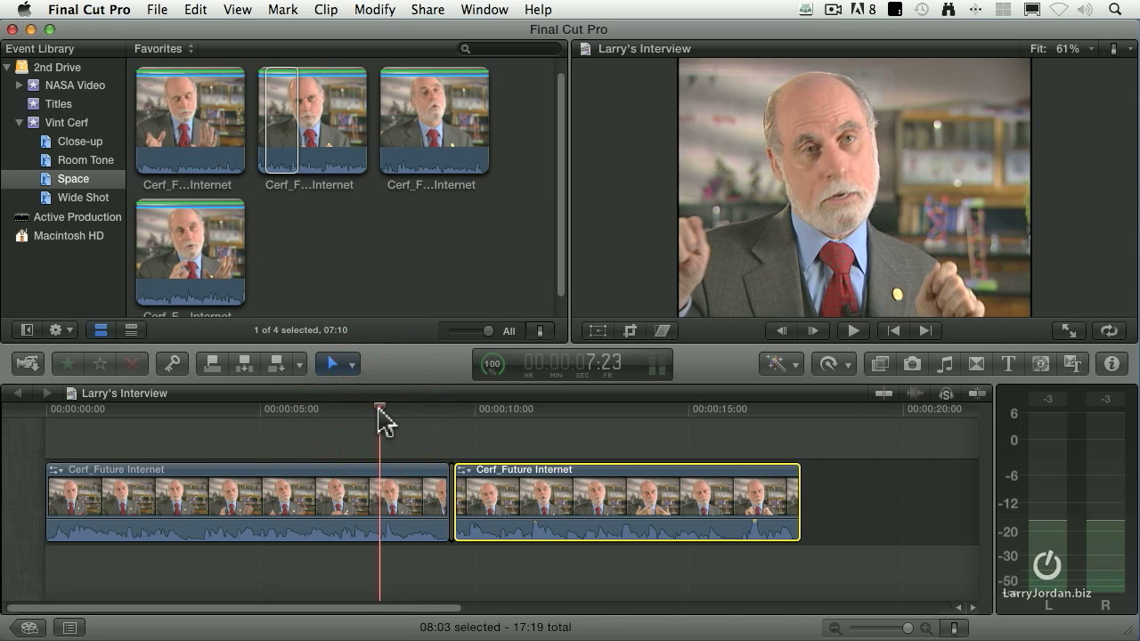
key("space")
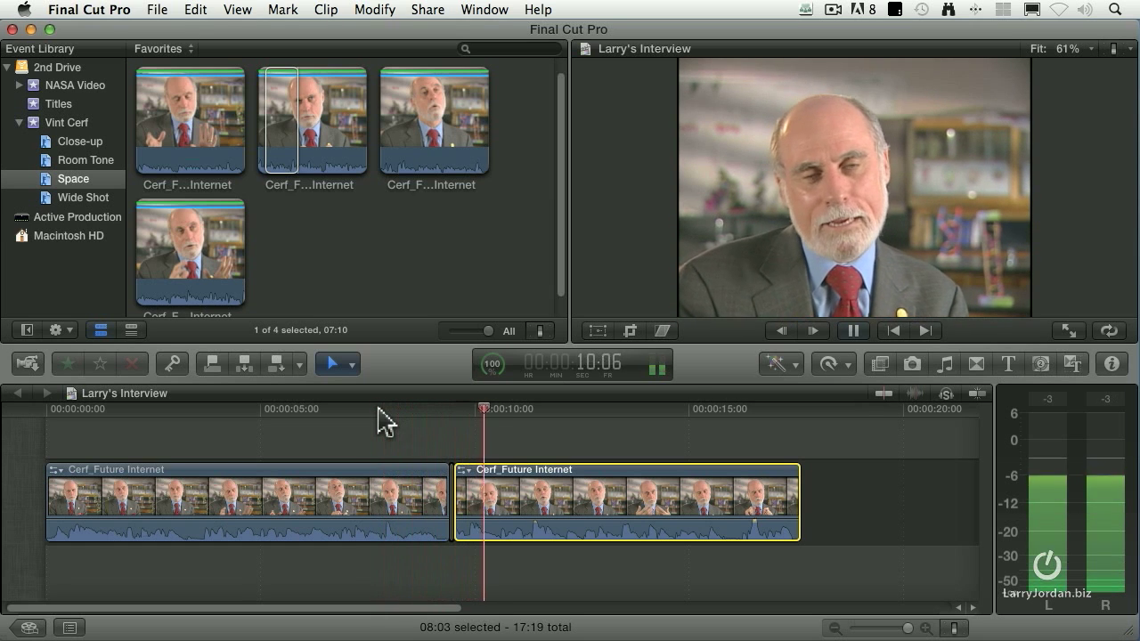
key("space")
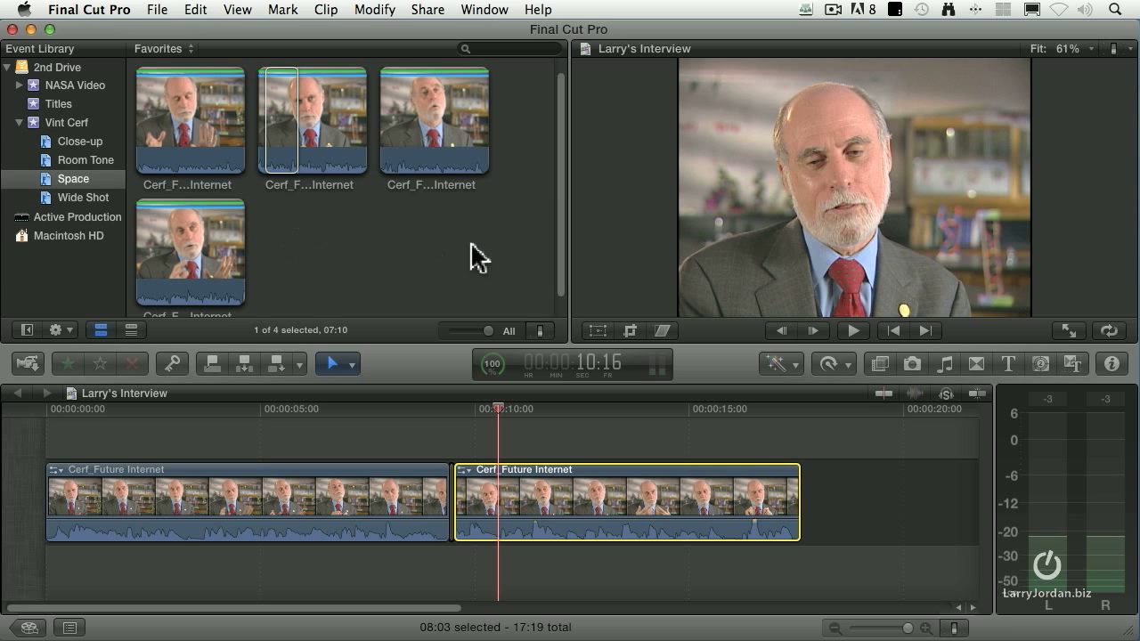
- Find the end of the second clip's usable statement and trim the clip's end back to about 15:25
key("space")
scroll(695, 460, "right", 3)
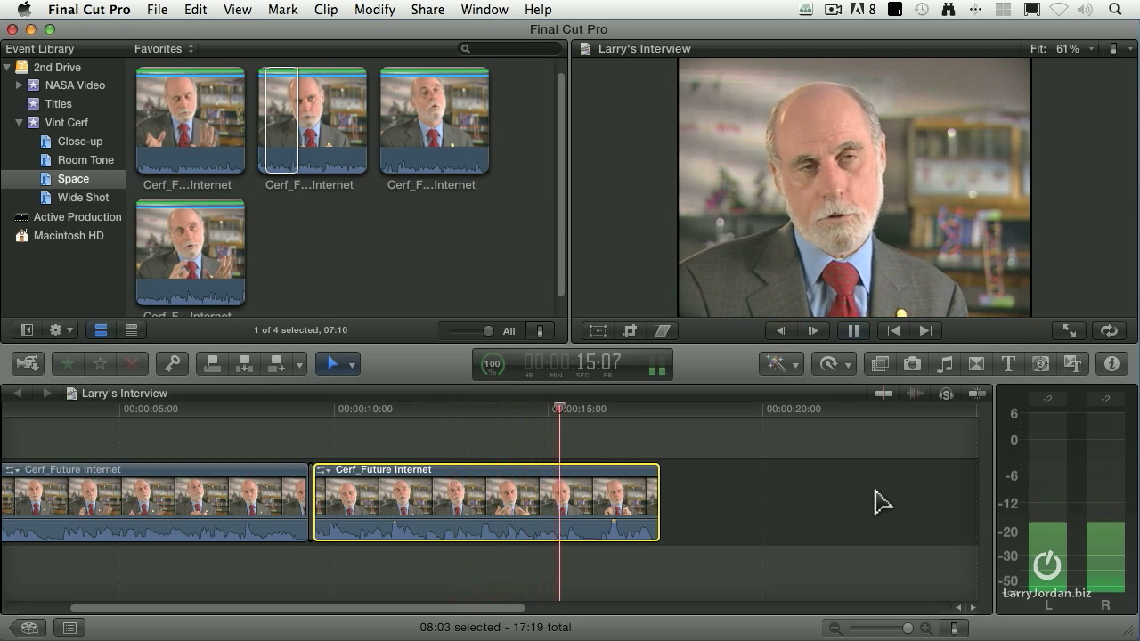
left_click(547, 411)
key("space")
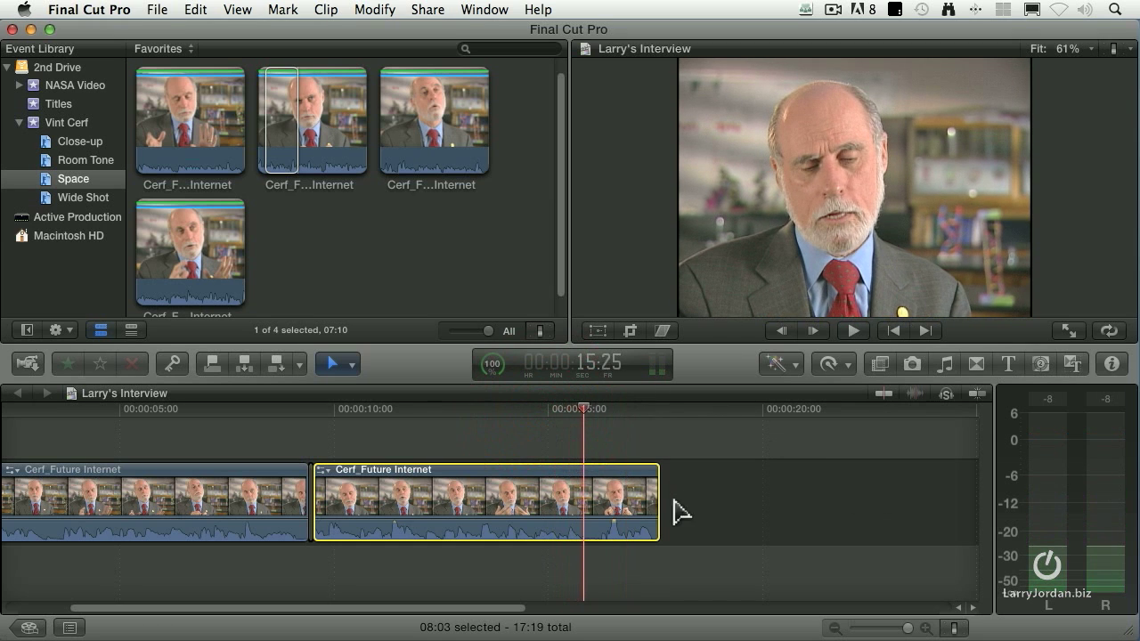
left_click_drag(653, 509, 581, 512)
- Set the In point of the fourth clip in the Space collection at about 01:01:12, just before he speaks
left_click(180, 255)
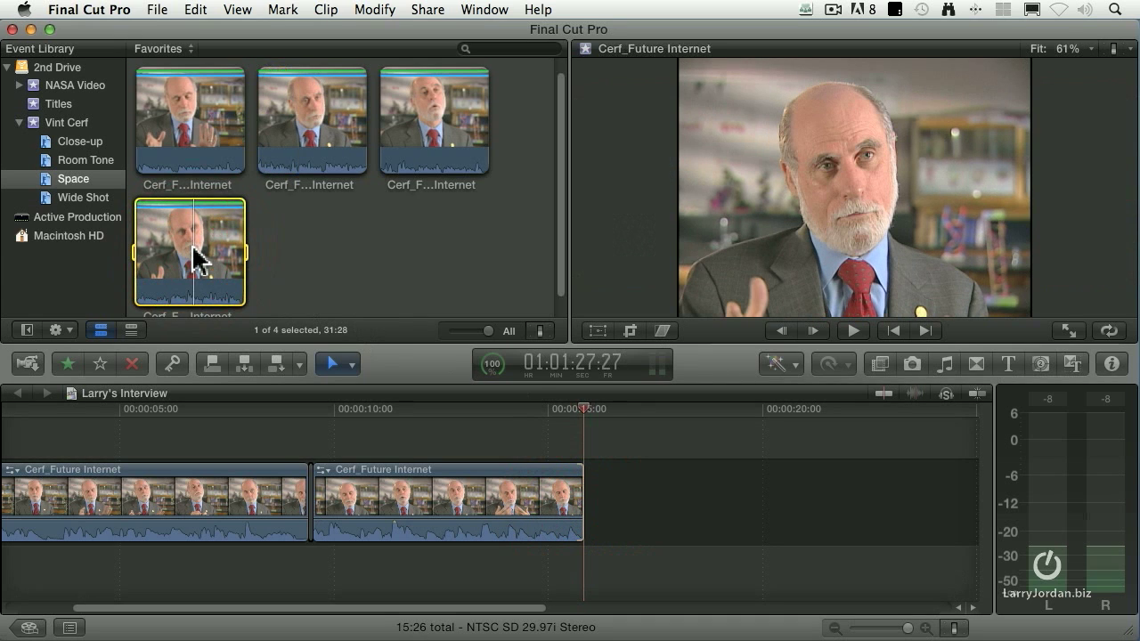
key("space")
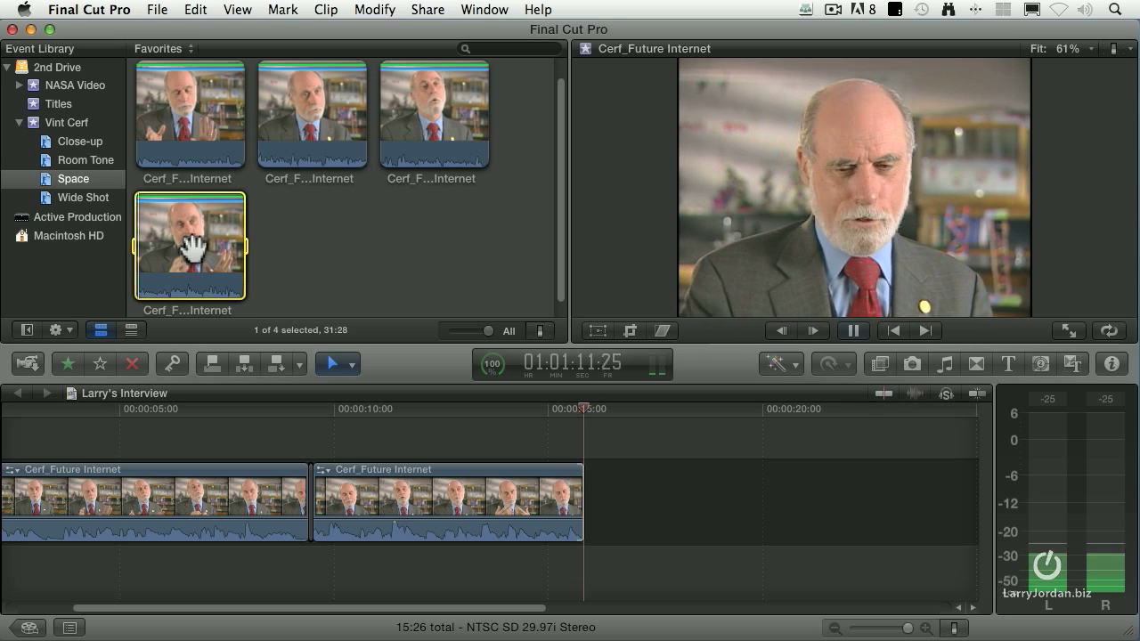
key("space")
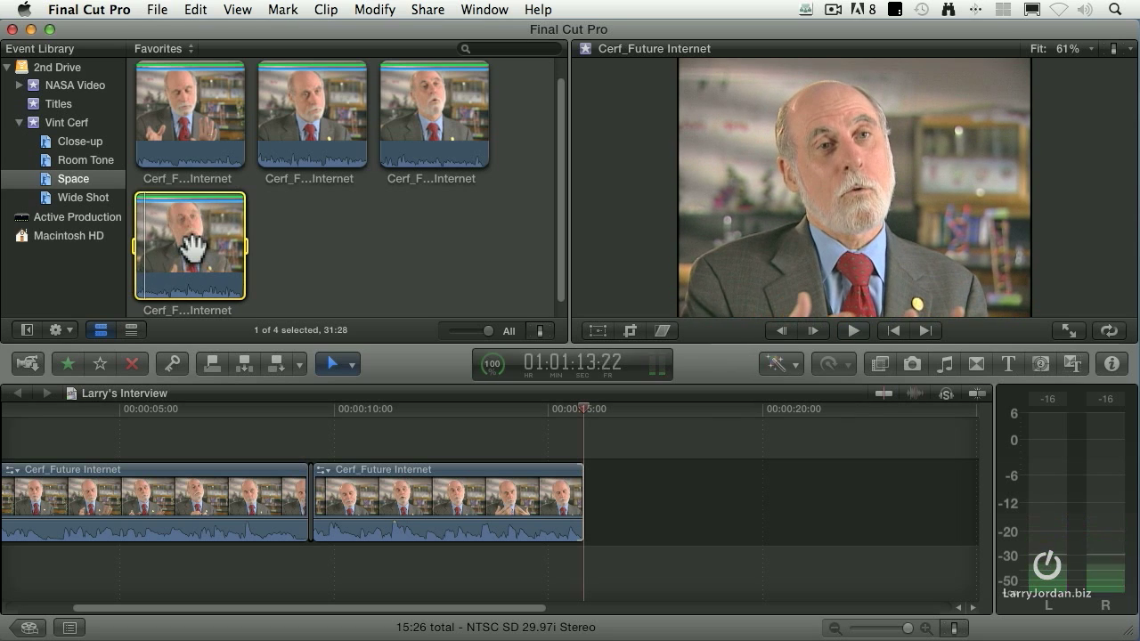
key("space")
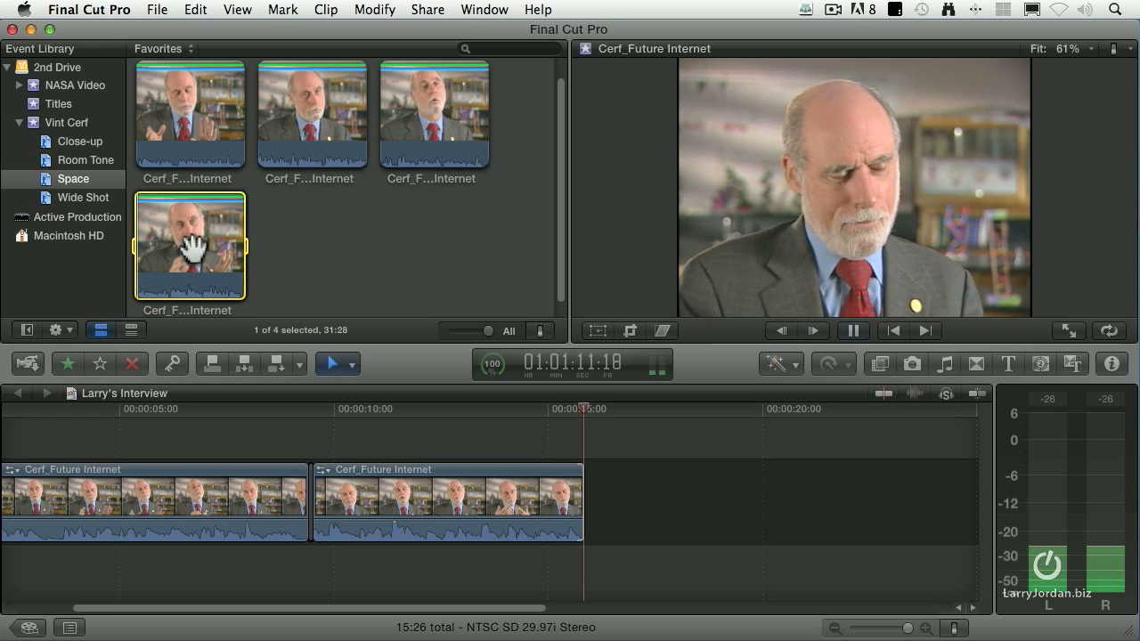
key("space")
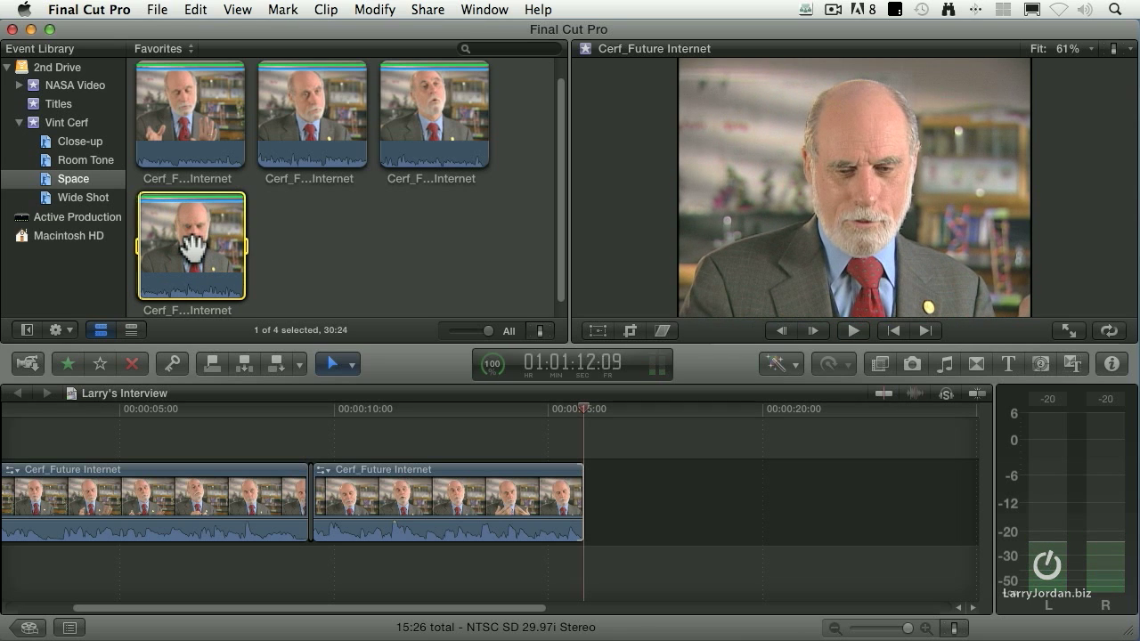
- Set the Out point for a 4:29 range in the fourth Space clip and append it to the timeline
key("space")
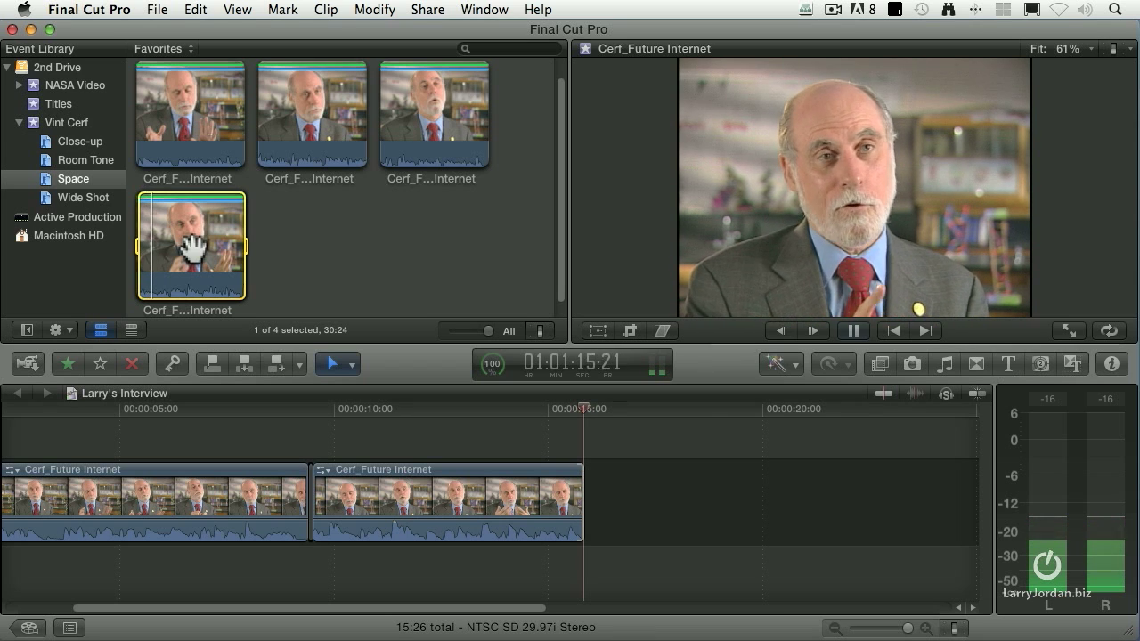
key("o")
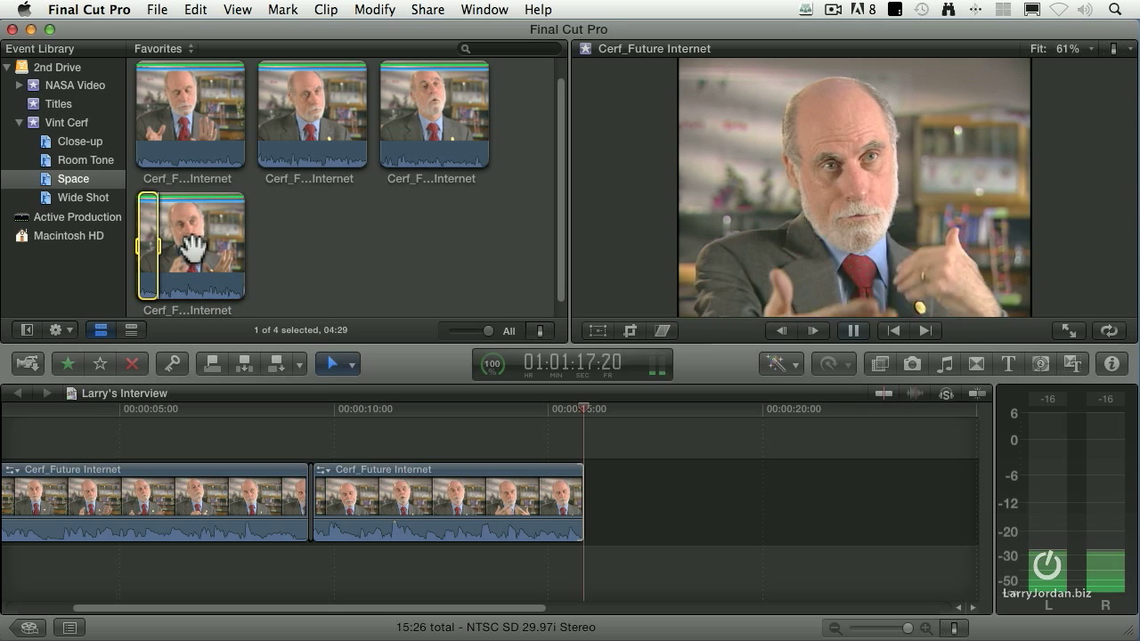
key("space")
key("e")
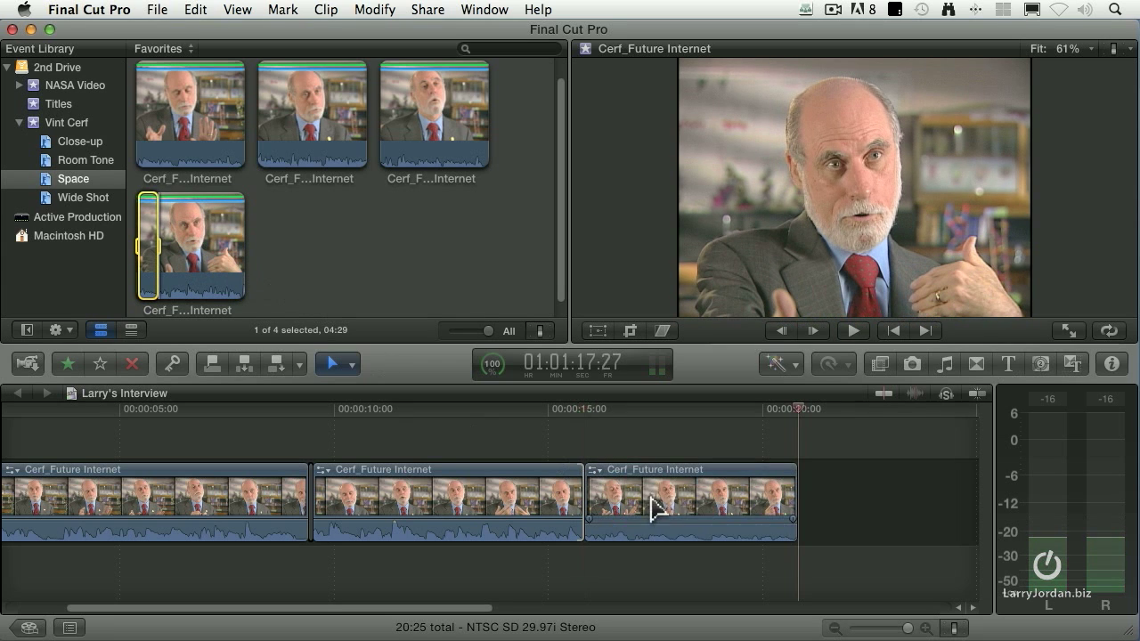
- Refine the cut between the second and third timeline clips by a few frames to about 16:04 and play it back
left_click(680, 519)
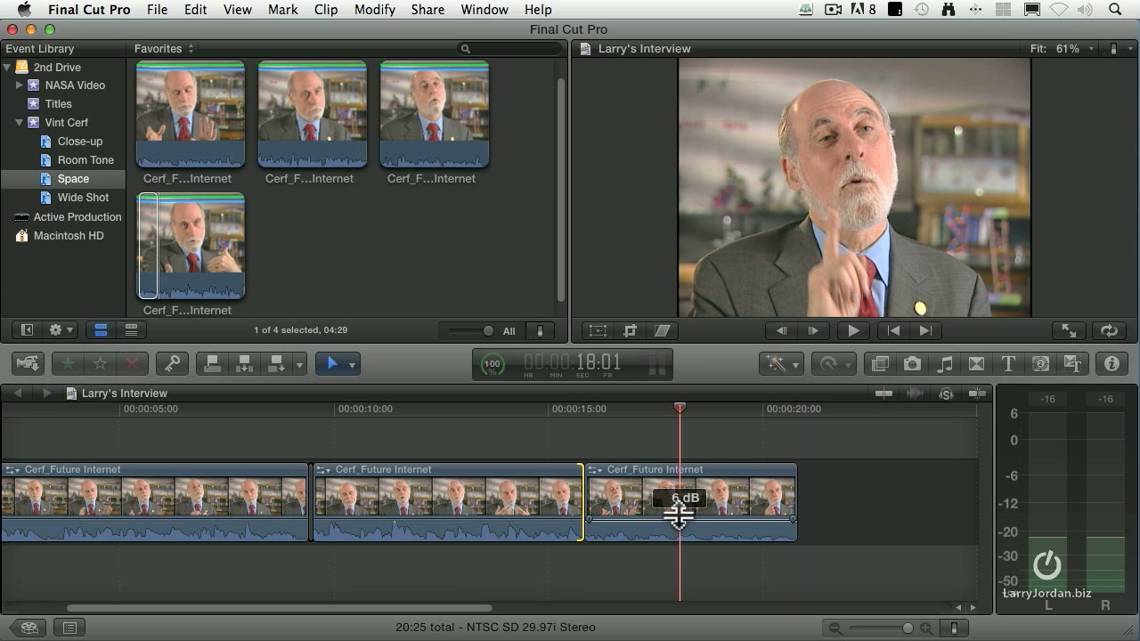
left_click(523, 411)
key("space")
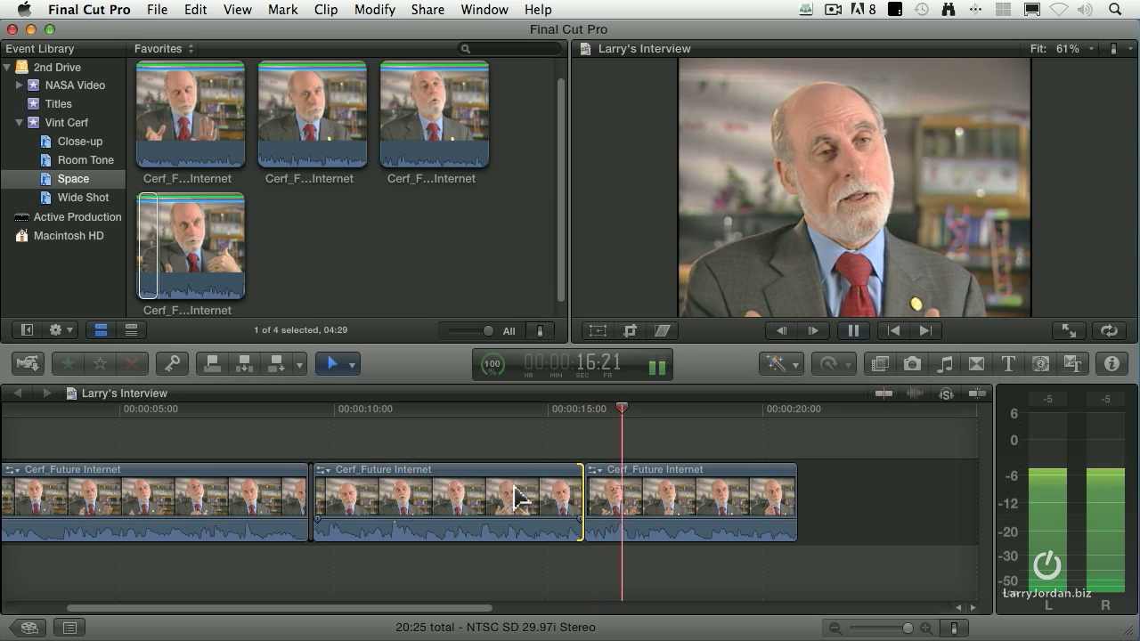
key("space")
left_click_drag(575, 497, 570, 496)
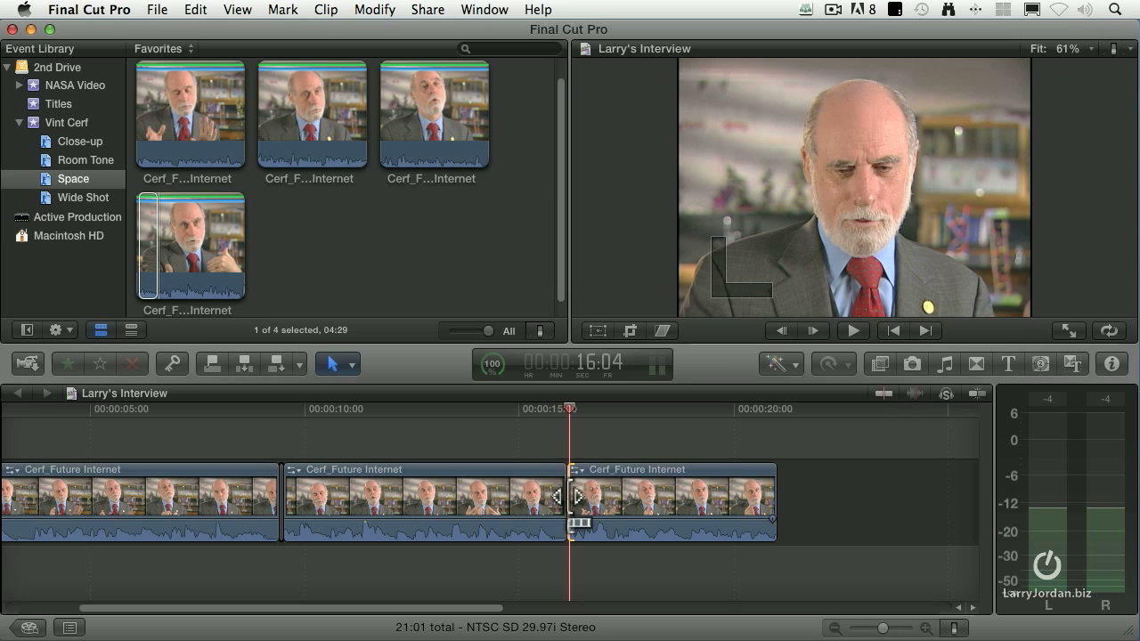
left_click(523, 414)
key("space")
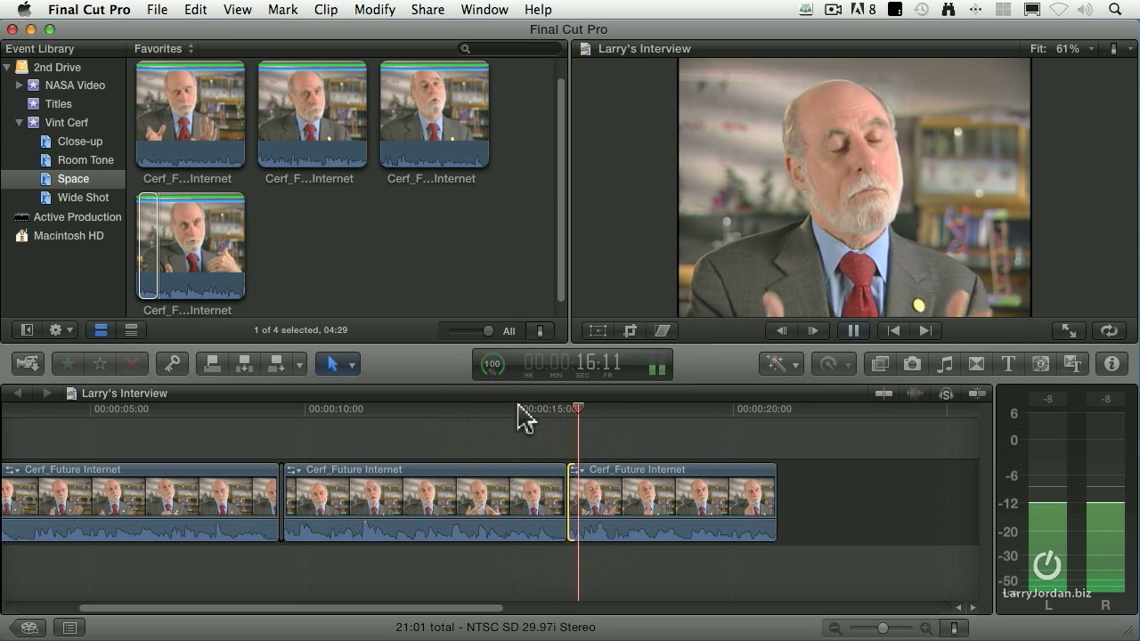
key("space")
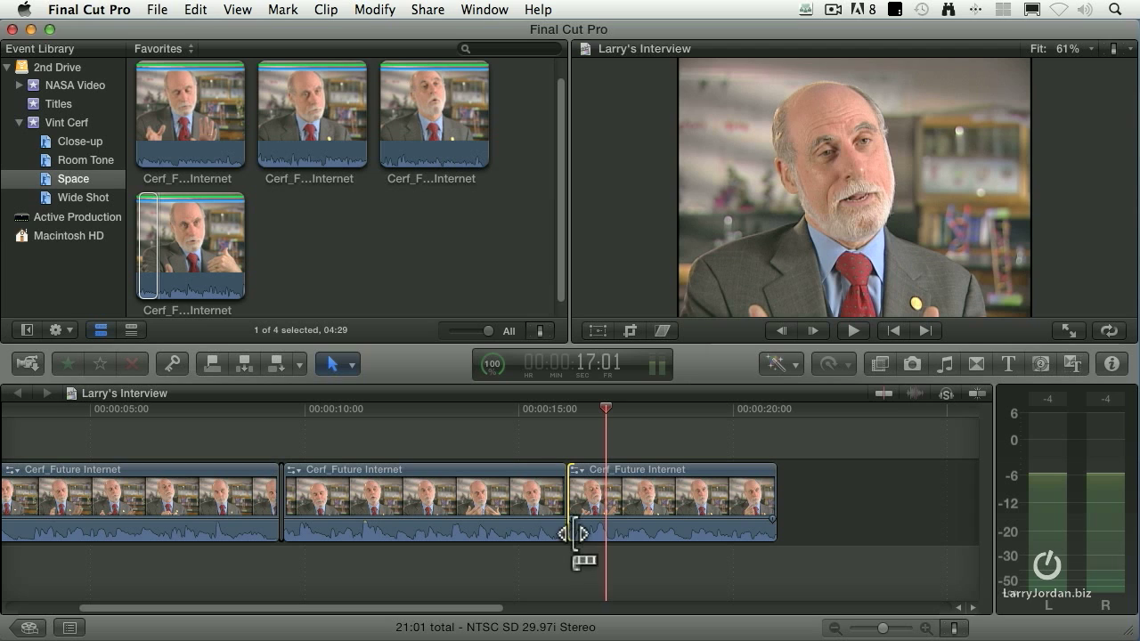
- Expand the audio and video of the second and third timeline clips so their sound can be trimmed separately
left_click_drag(529, 441, 638, 484)
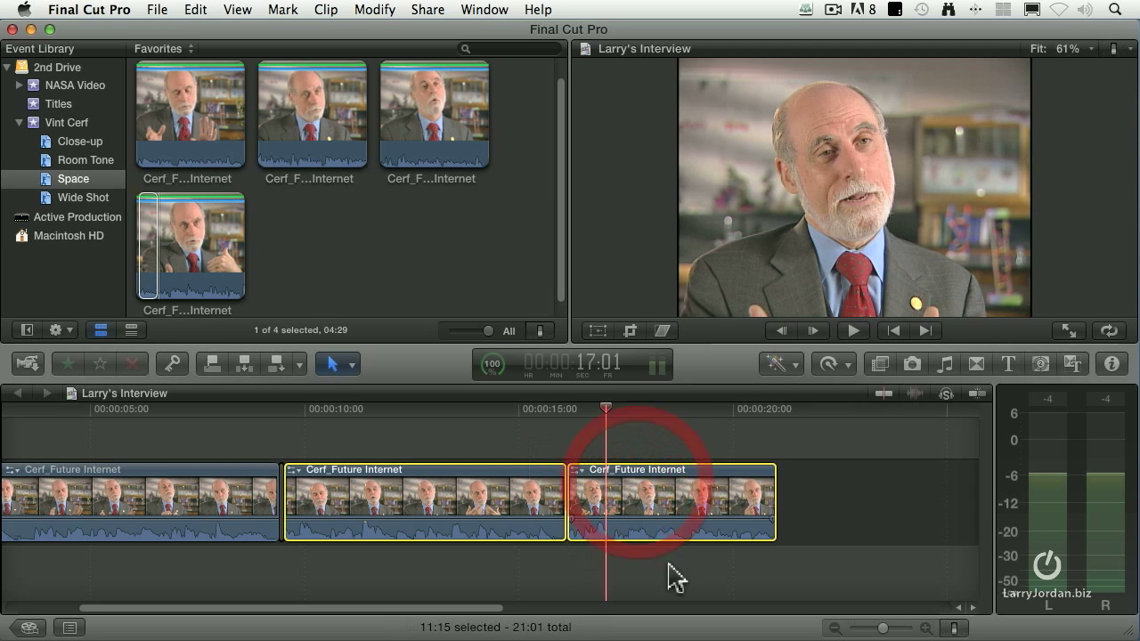
left_click(326, 10)
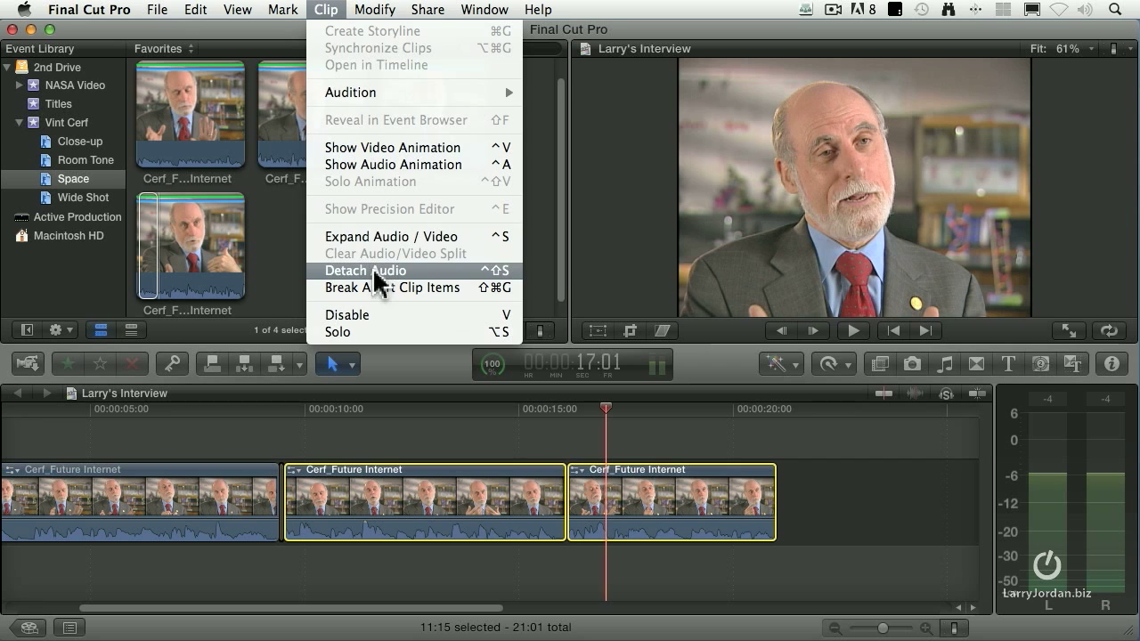
left_click(372, 234)
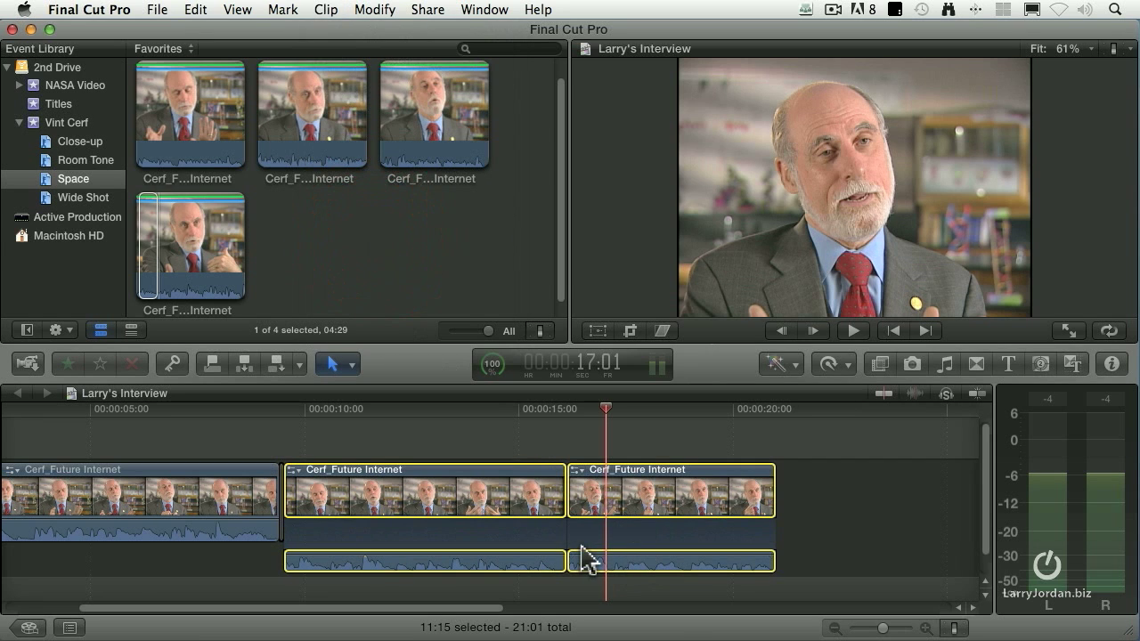
- Scrub and play the sound closely around the cut near 16:04 to locate where the third clip's speech starts
key("super+equal")
key("super+equal")
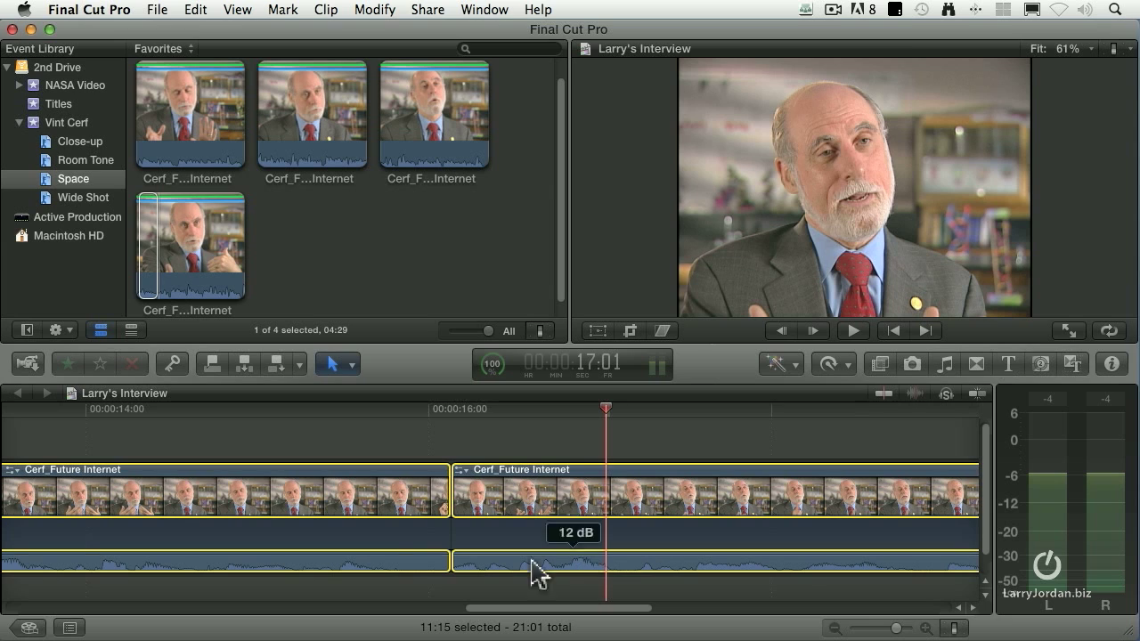
left_click(463, 588)
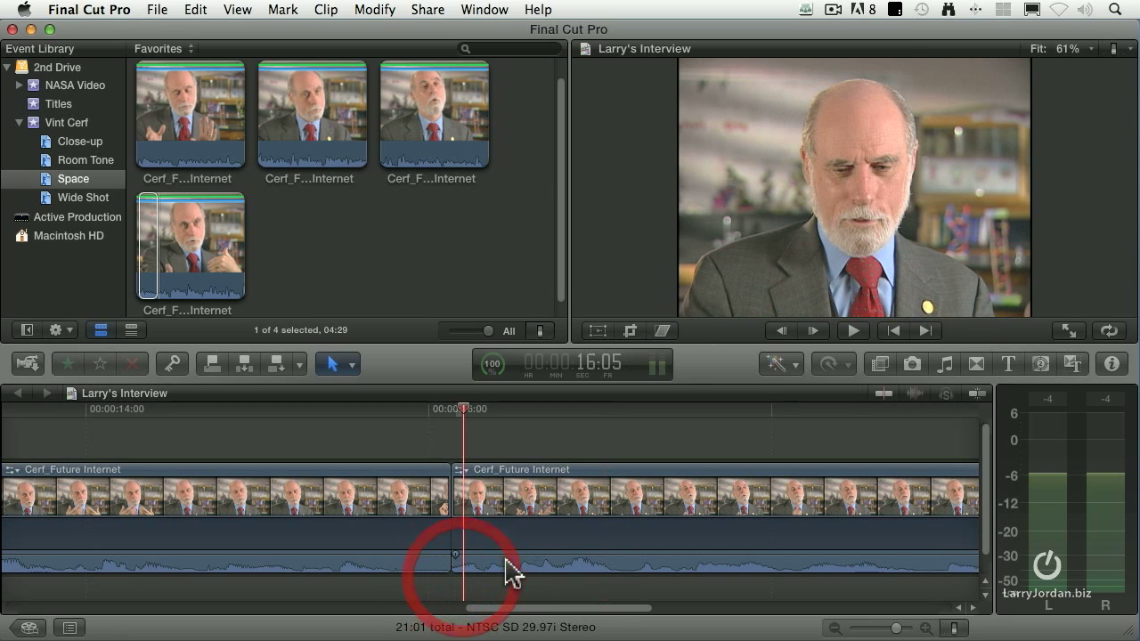
left_click_drag(463, 420, 449, 423)
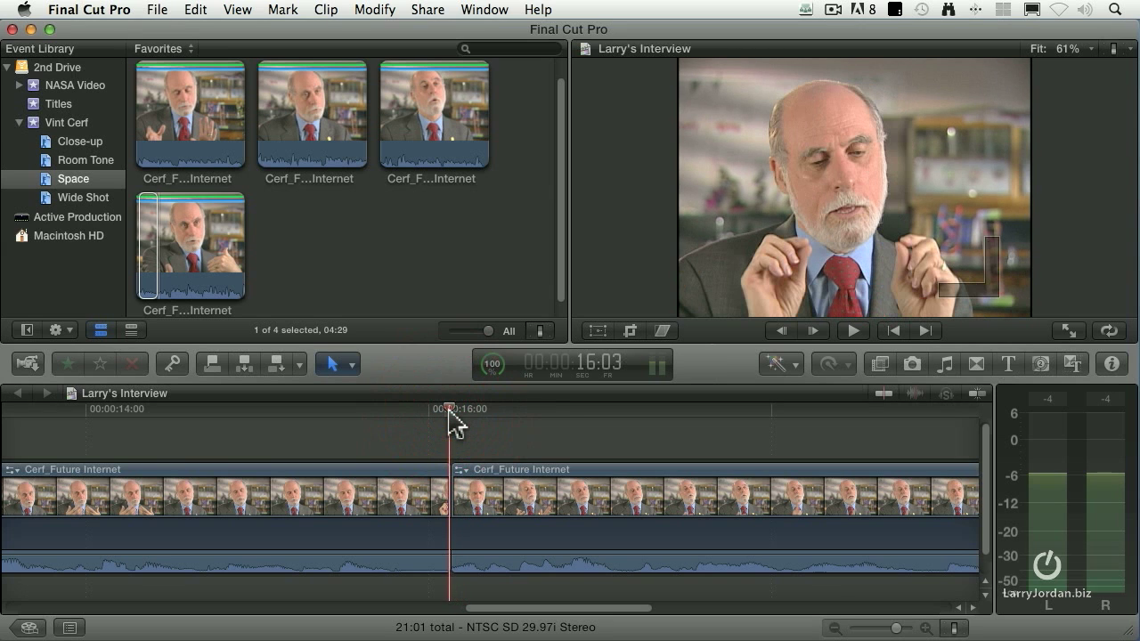
key("space")
left_click(465, 415)
mouse_move(465, 415)
left_mouse_down()
mouse_move(495, 417)
mouse_move(471, 420)
left_mouse_up()
left_click(466, 414)
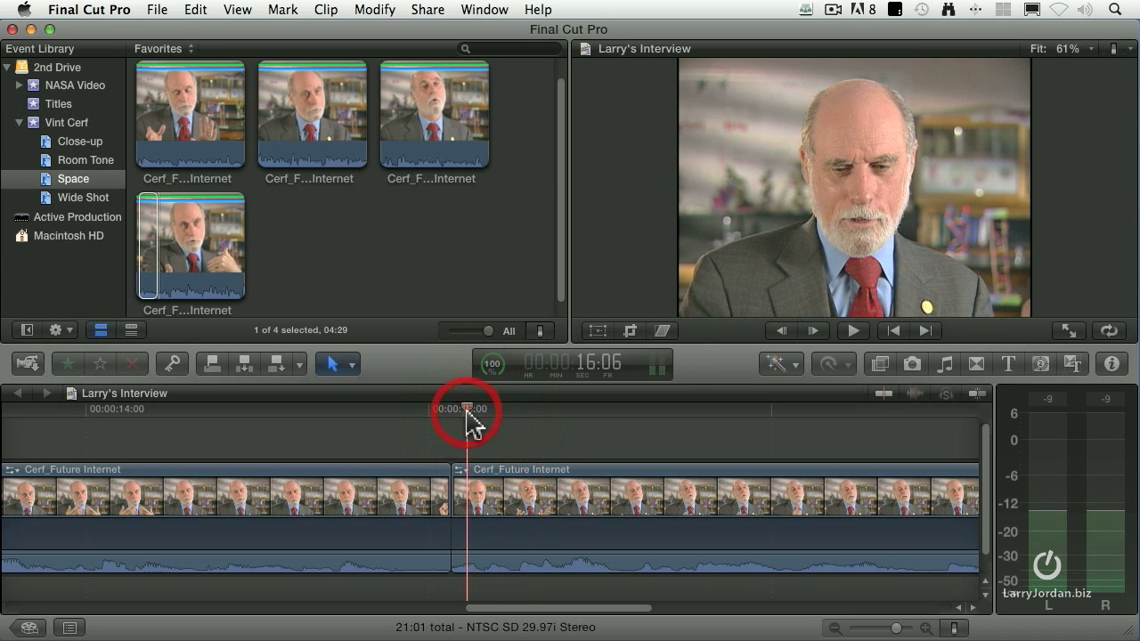
key("space")
left_click(467, 414)
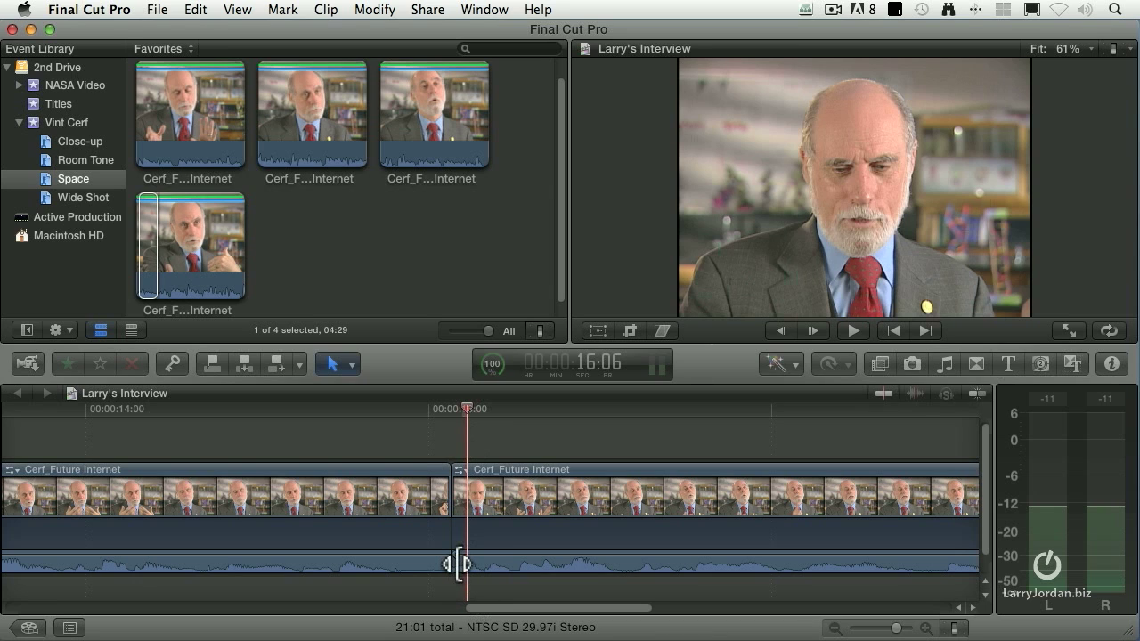
- Extend the third clip's audio start a few frames before the cut and give it a -3dB fade-in
left_click_drag(458, 564, 479, 589)
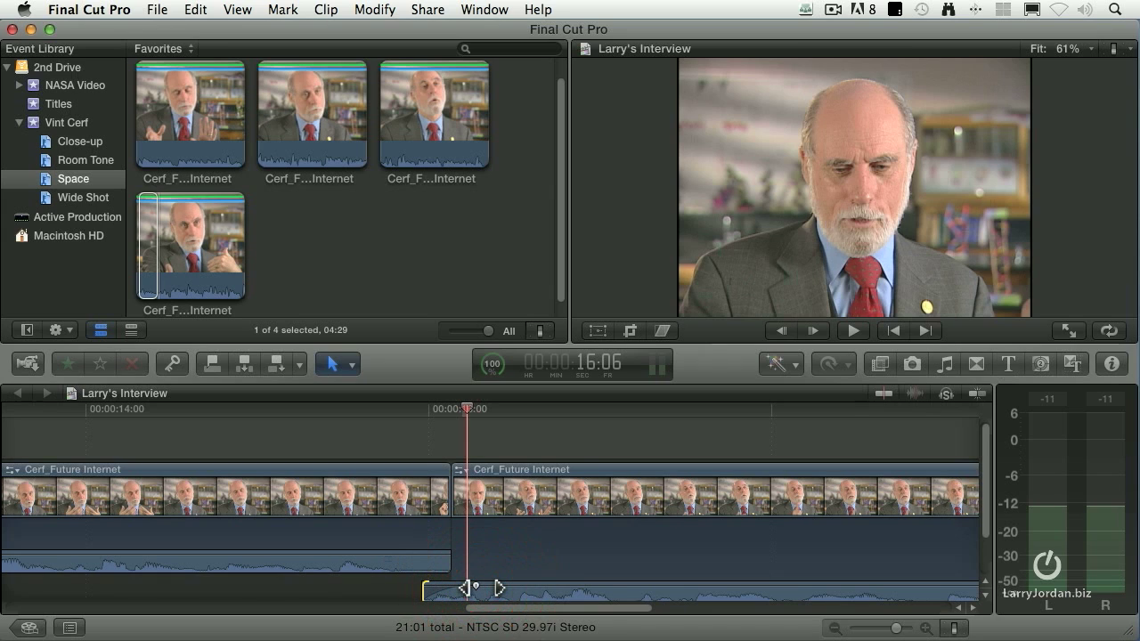
right_click(479, 588)
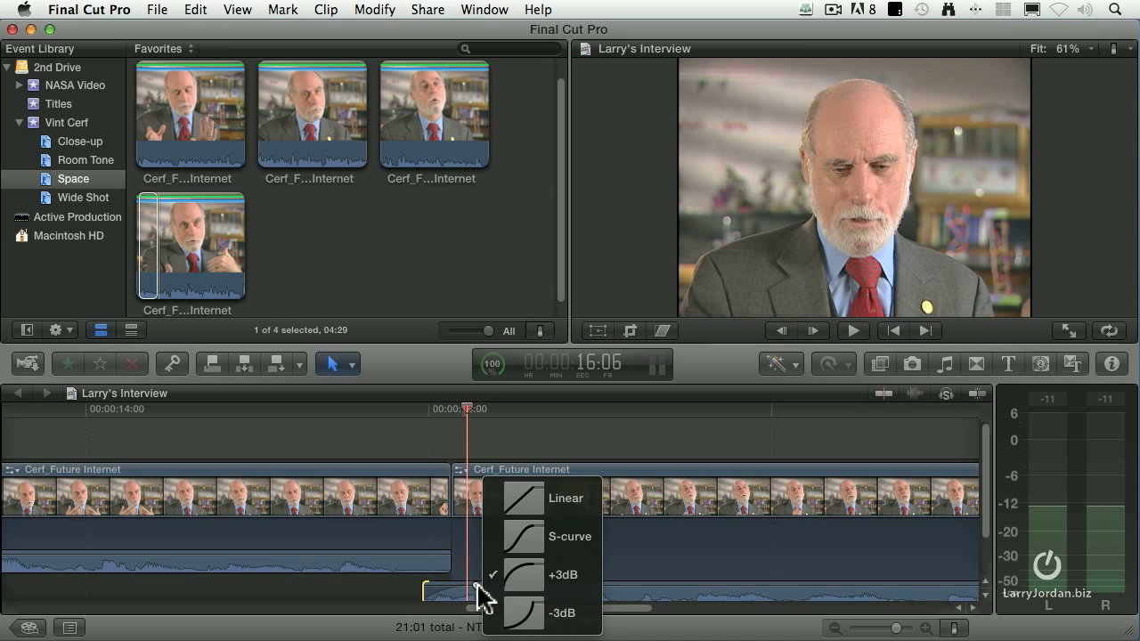
left_click(515, 613)
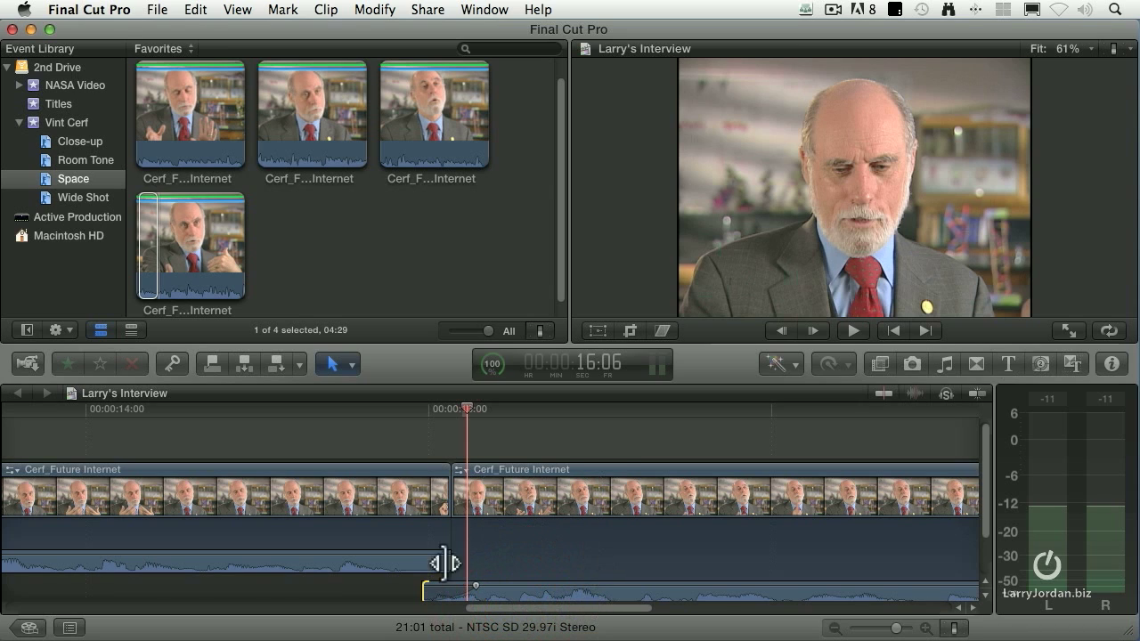
- Change the timeline clip appearance to large waveforms with small filmstrips and bring the expanded audio into view
left_click(955, 629)
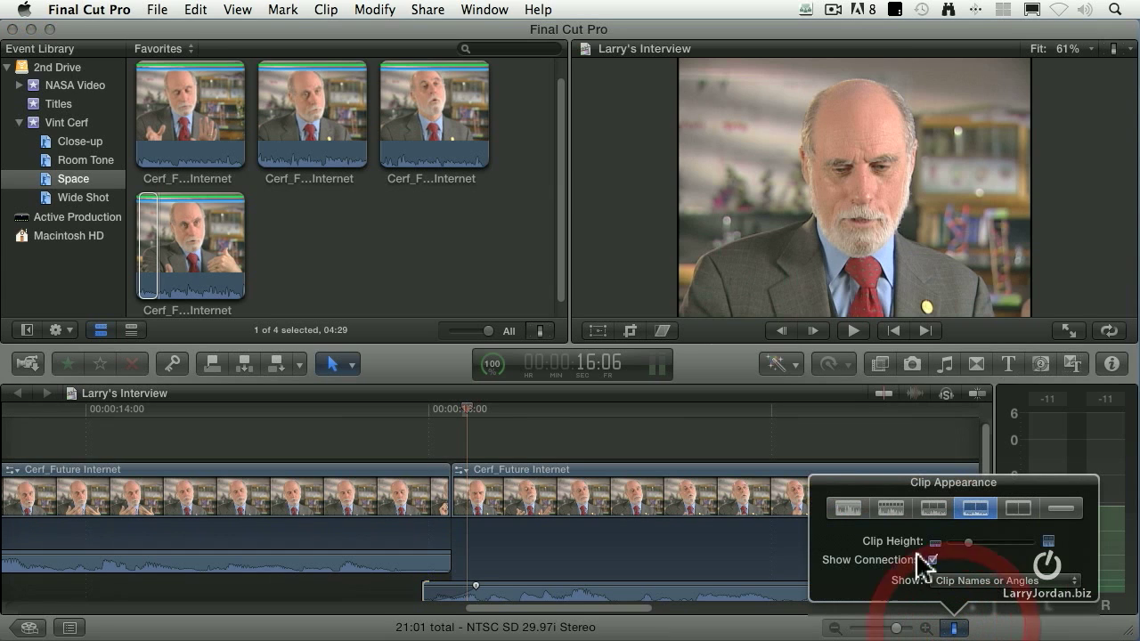
left_click(891, 508)
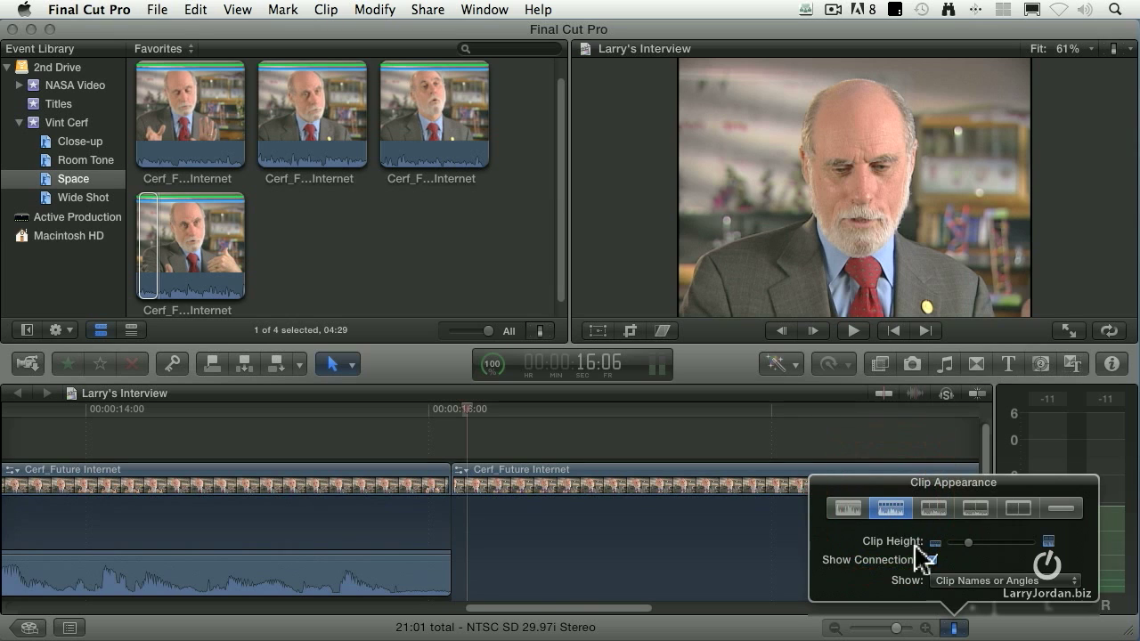
left_click(957, 629)
left_click(986, 561)
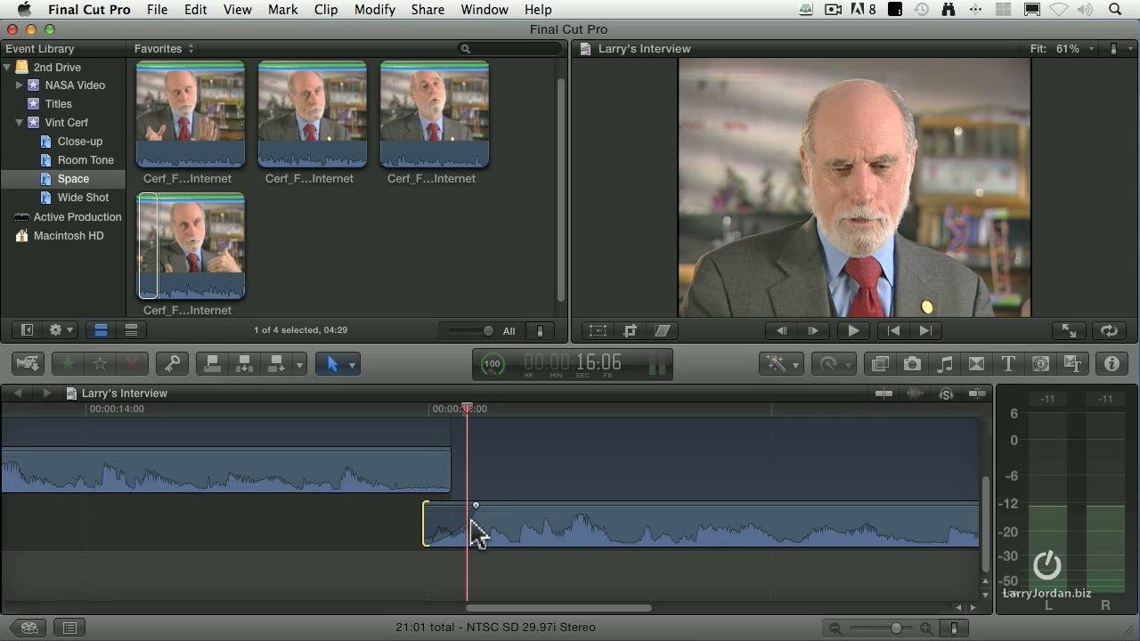
- Trim the third timeline clip's audio start closer to the cut, then play across the cut twice to check the transition
left_click_drag(475, 509, 445, 509)
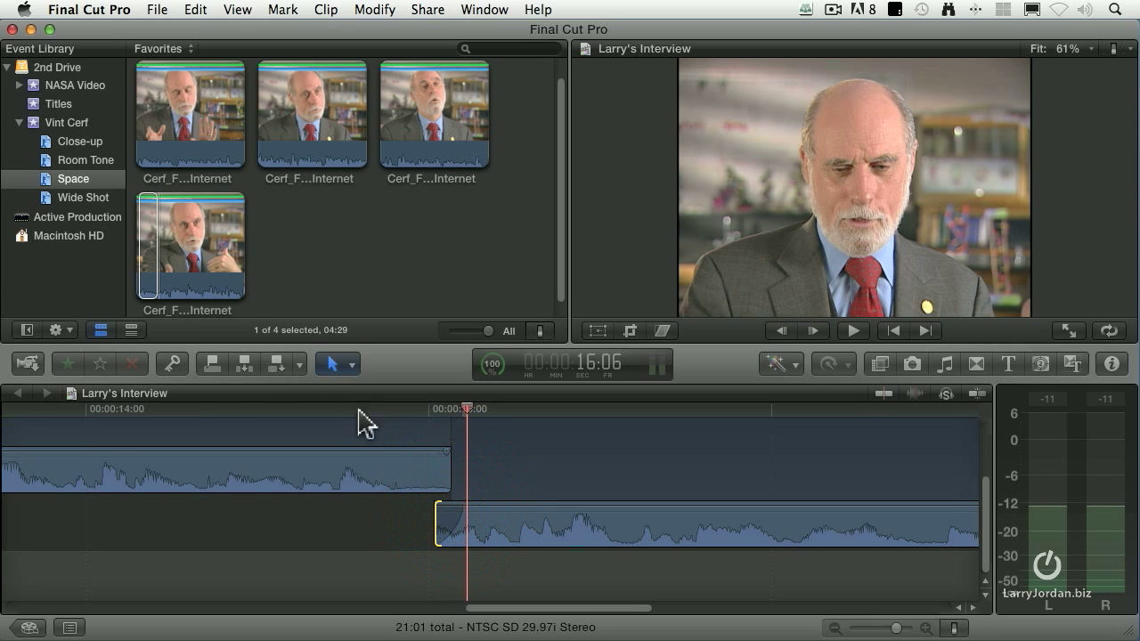
scroll(132, 452, "up", 5)
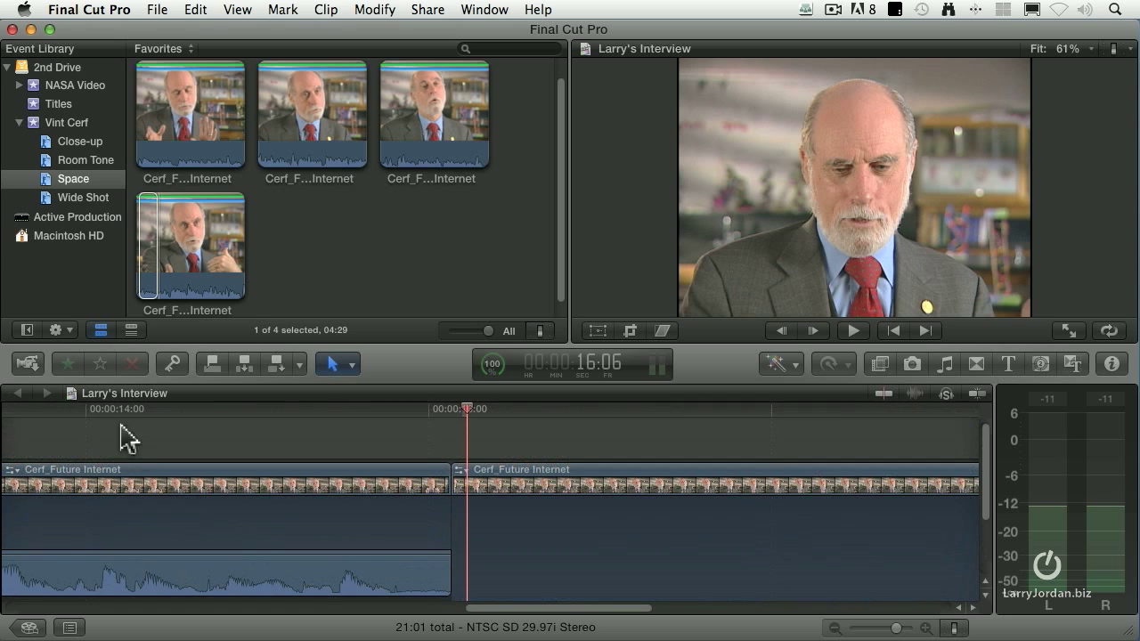
left_click(75, 419)
key("space")
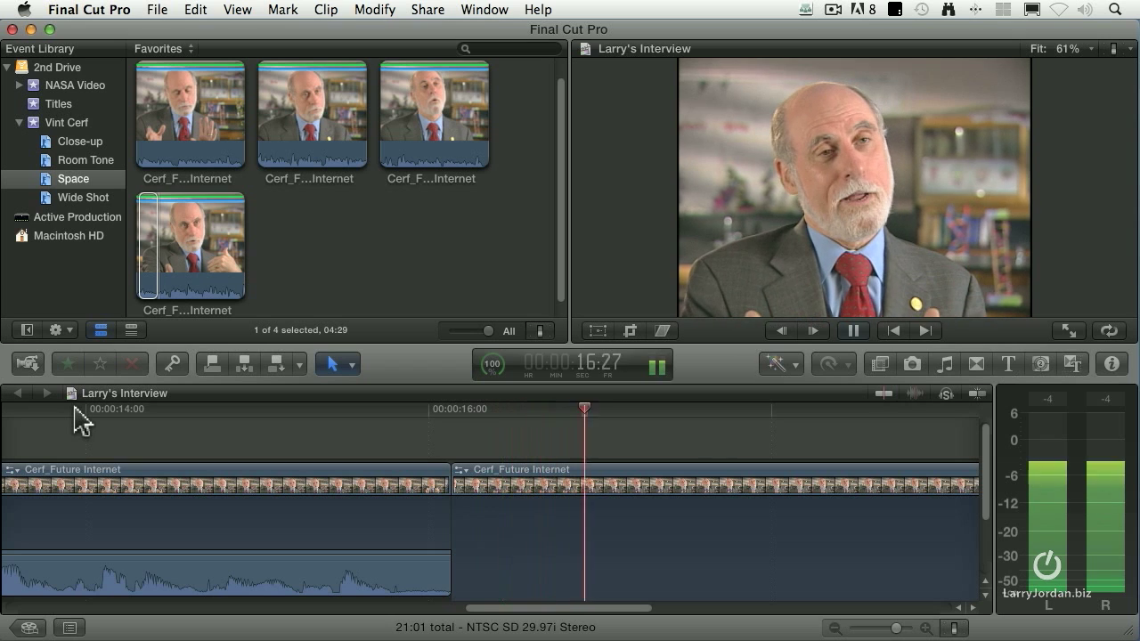
key("space")
left_click(132, 418)
key("space")
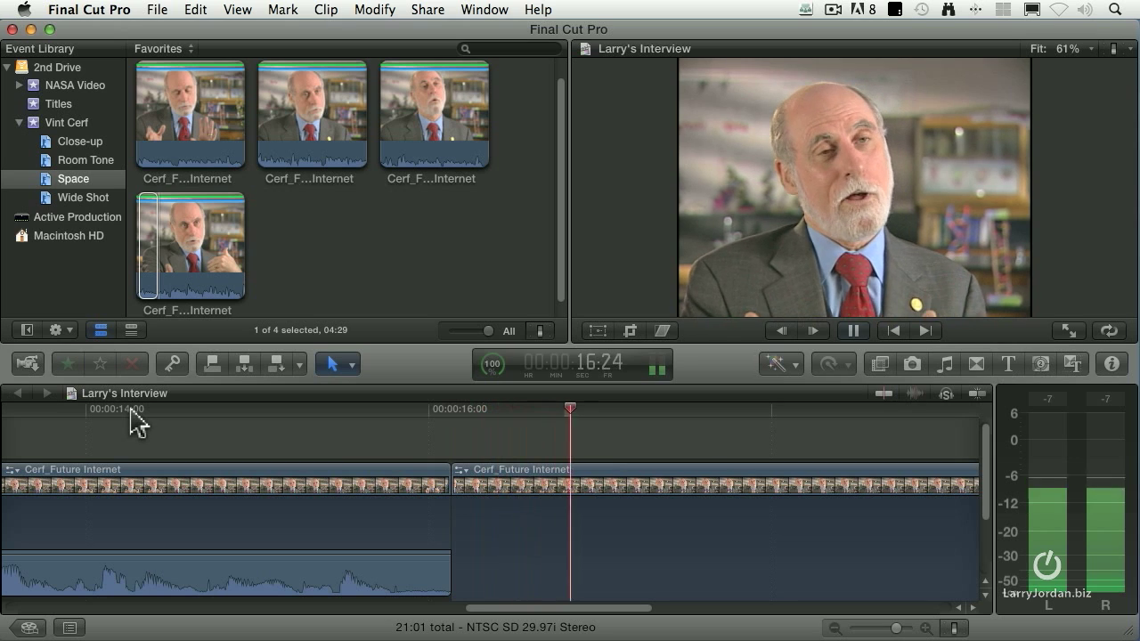
key("space")
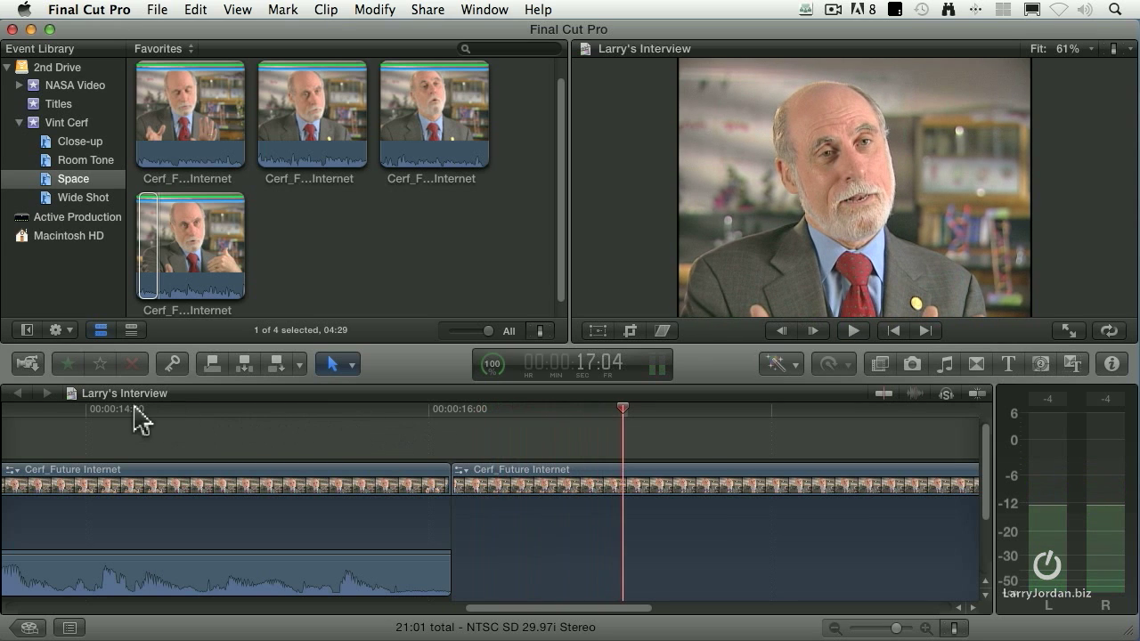
- Trim the third clip's audio start slightly further toward the cut at 16:04 and replay the transition
left_click(138, 419)
left_click_drag(436, 571, 437, 575)
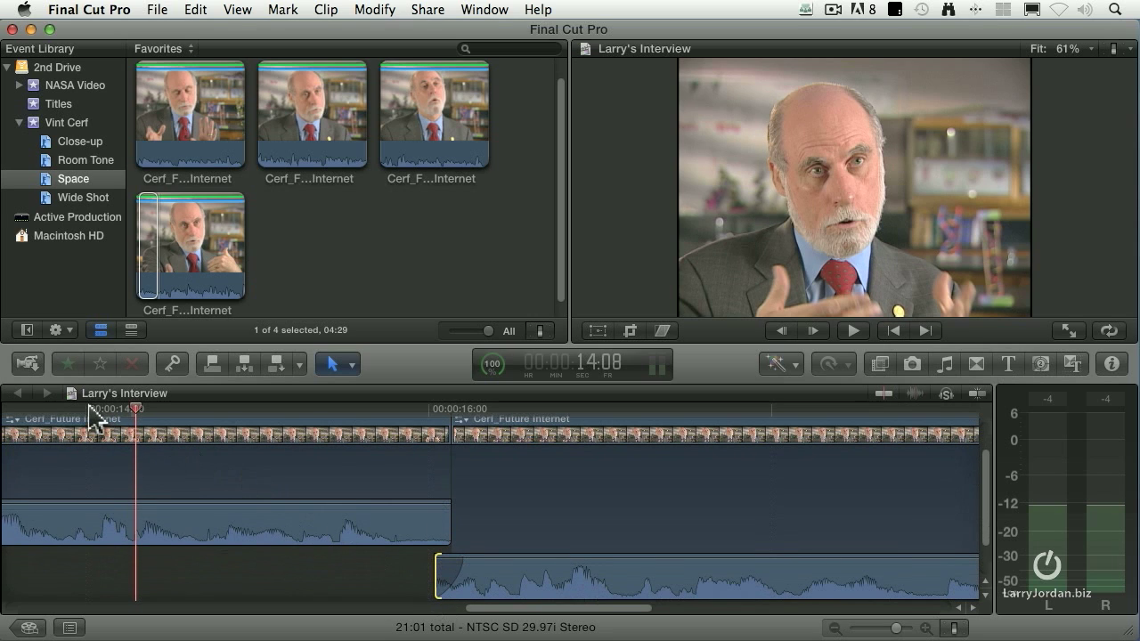
left_click(89, 410)
key("space")
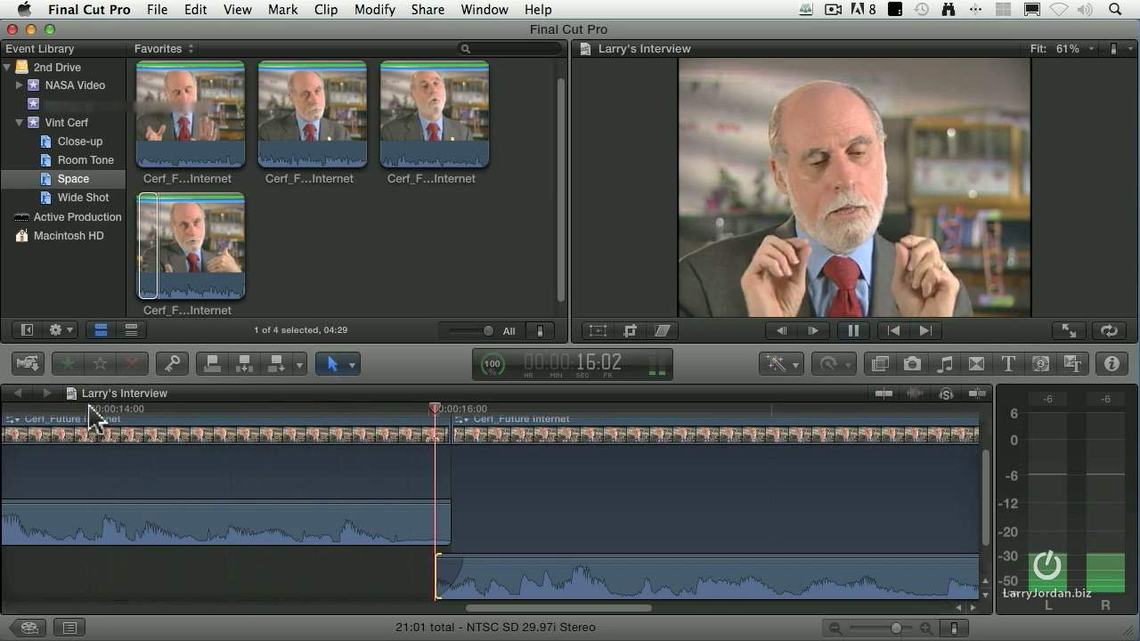
key("space")
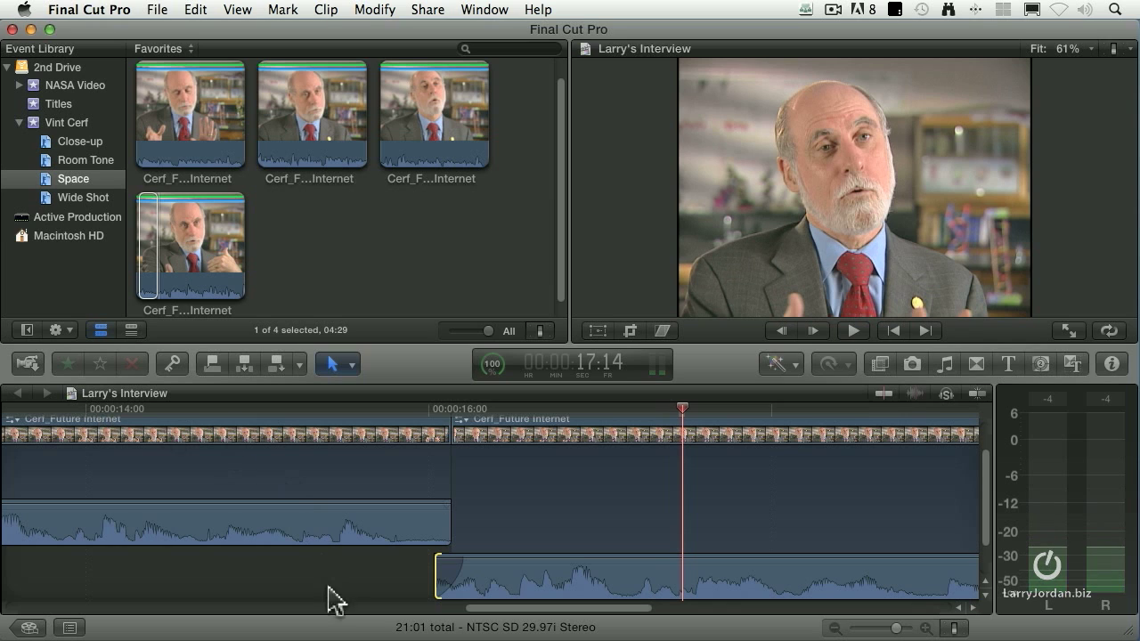
left_click_drag(439, 572, 445, 570)
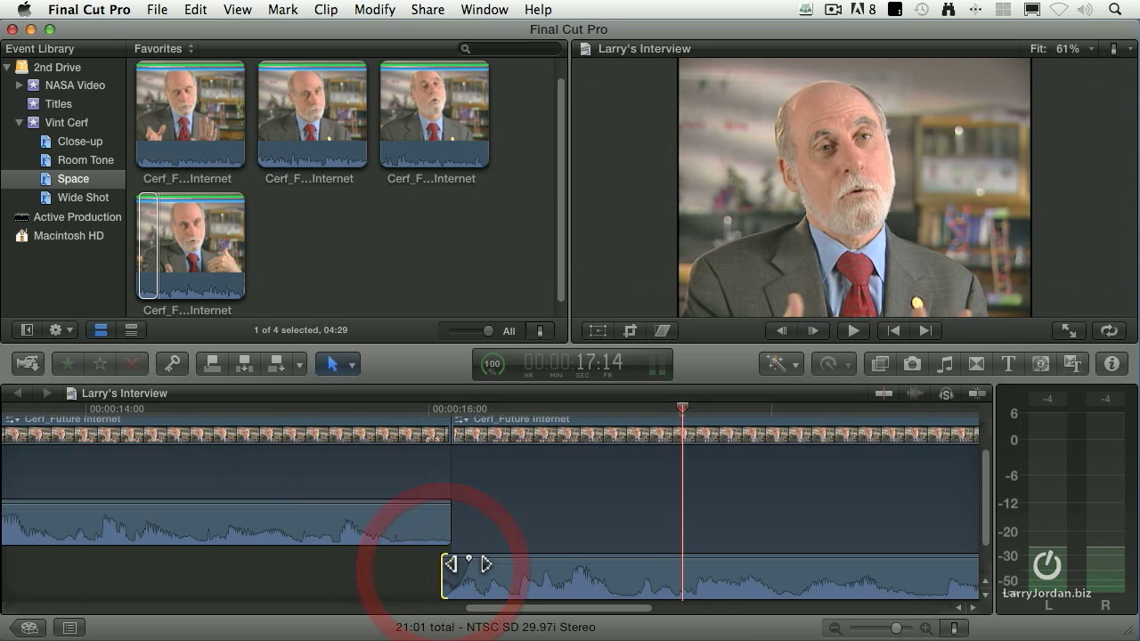
left_click(357, 410)
key("space")
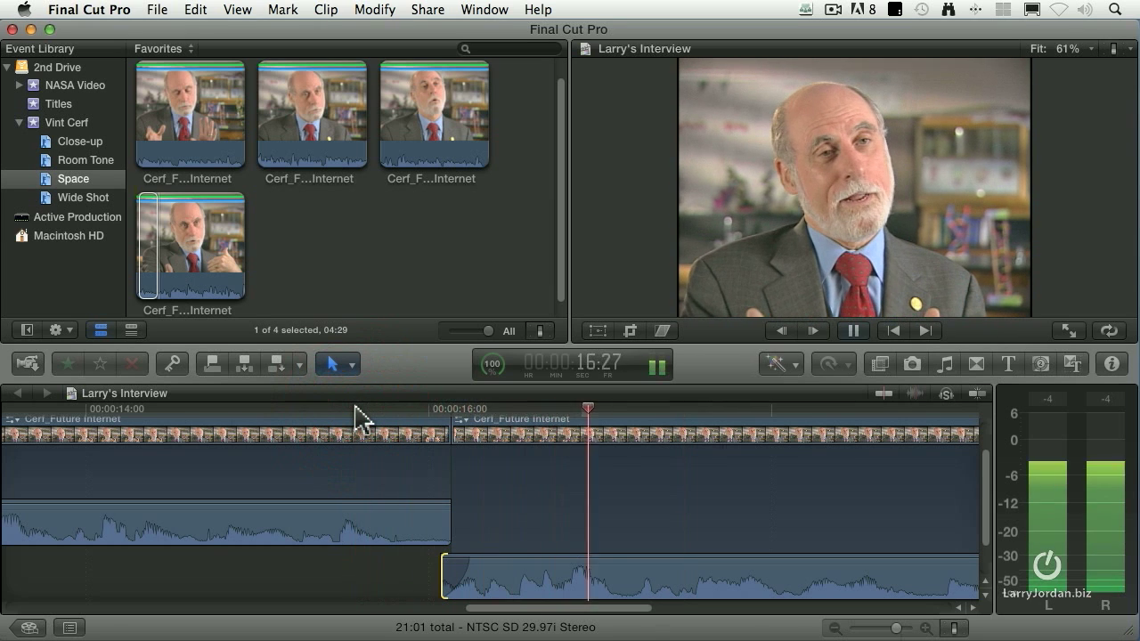
key("space")
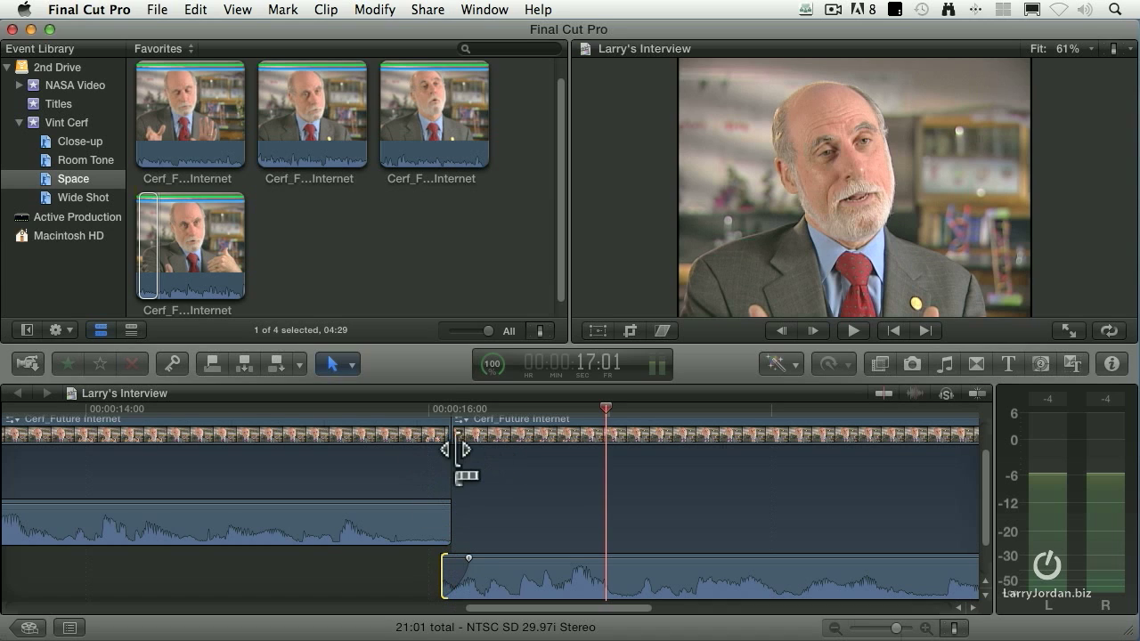
left_click(326, 10)
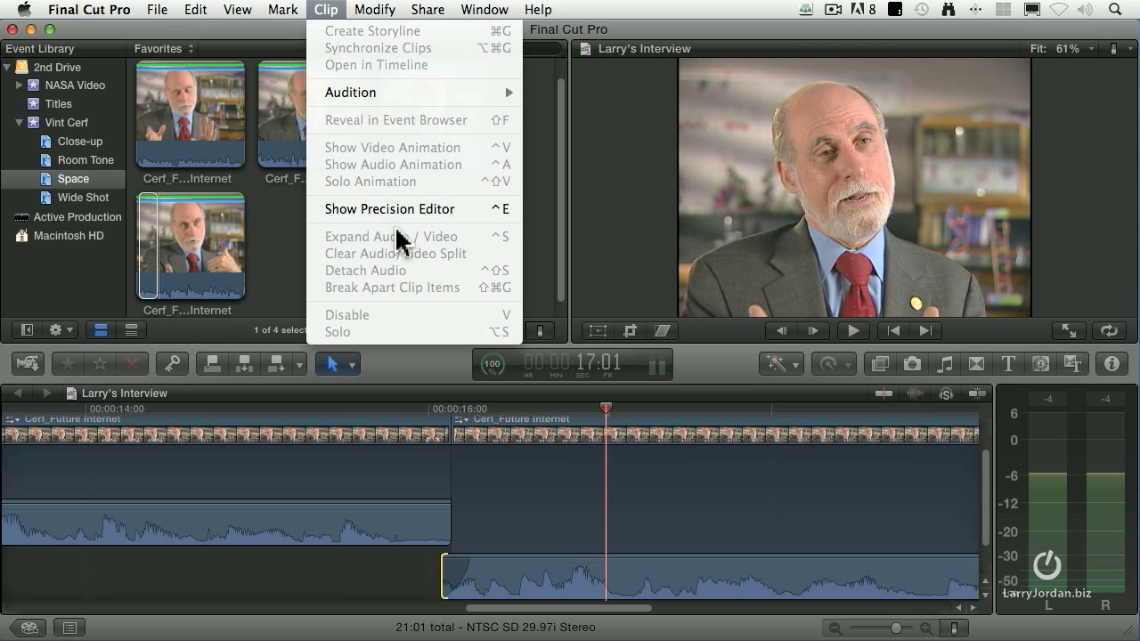
left_click(280, 582)
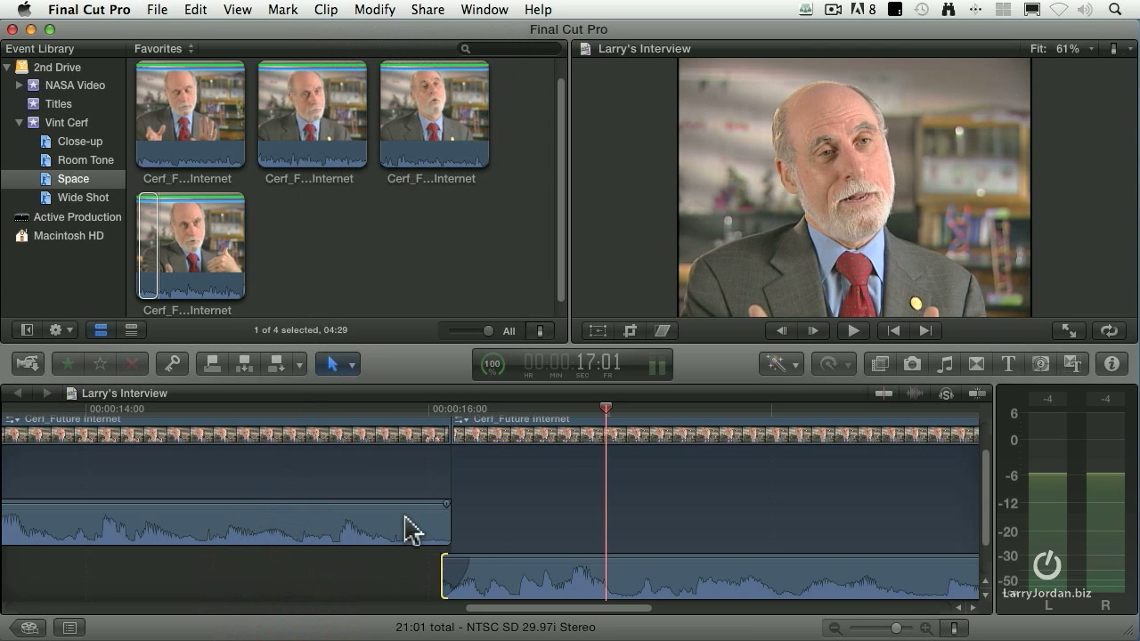
left_click(461, 557)
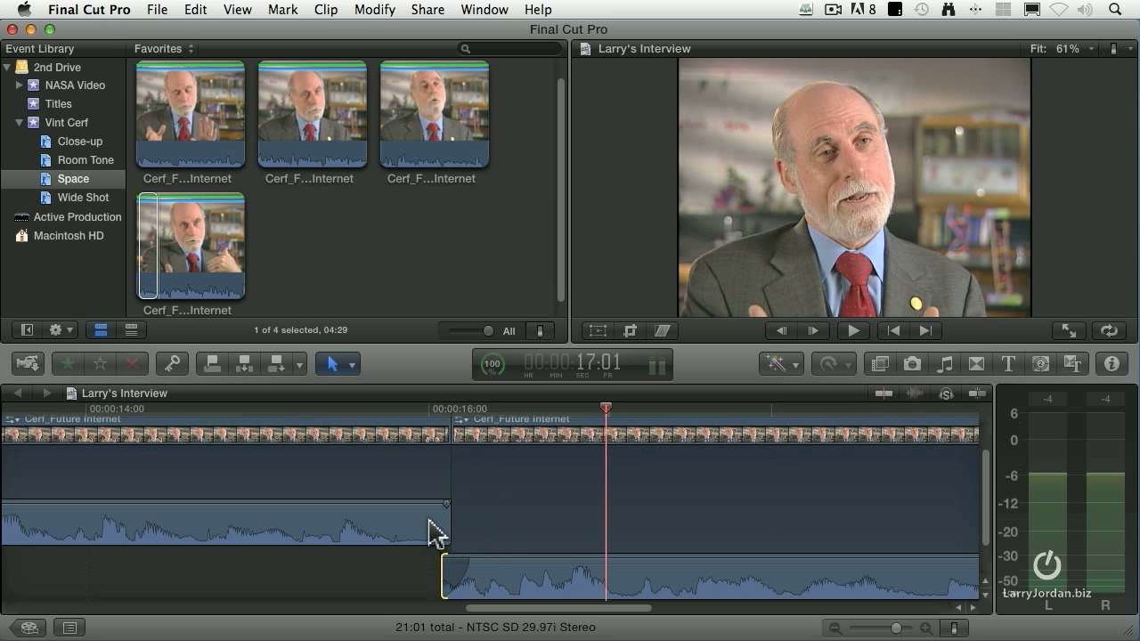
right_click(468, 561)
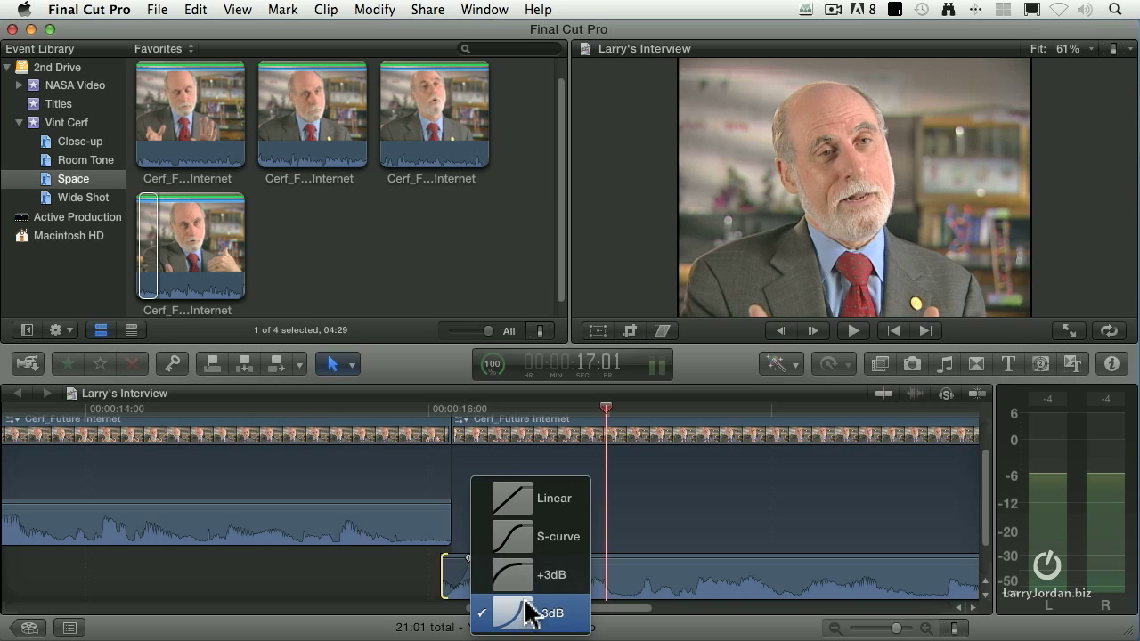
left_click(394, 592)
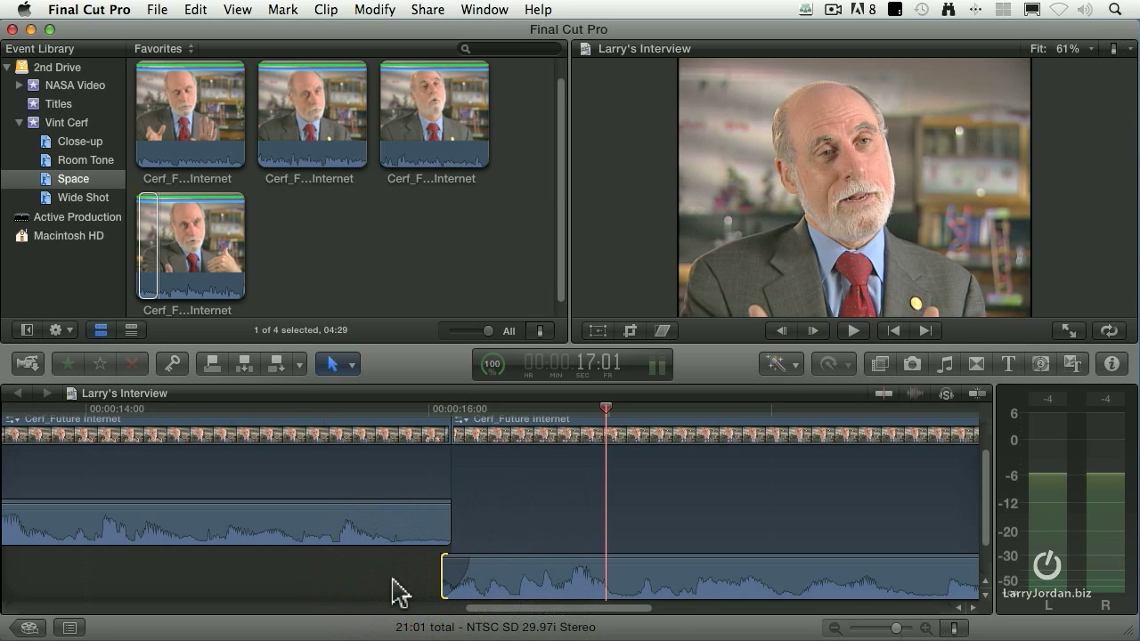
- Set the timeline clip appearance to larger filmstrips with small waveforms and reduce the clip height
left_click(955, 629)
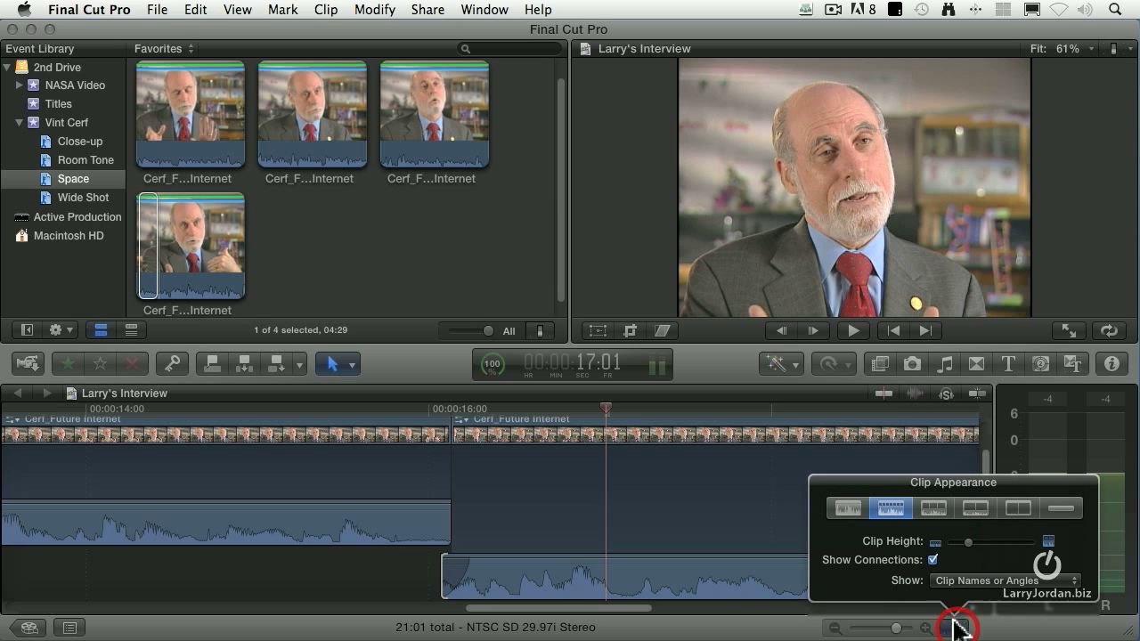
left_click(976, 508)
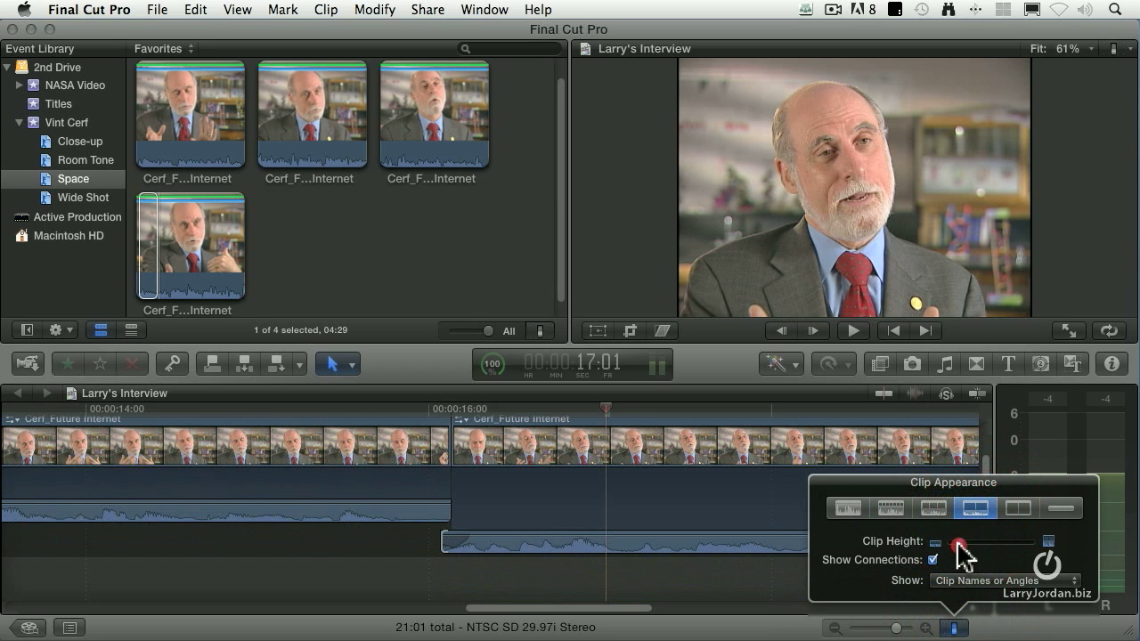
left_click_drag(959, 545, 941, 545)
left_click(955, 627)
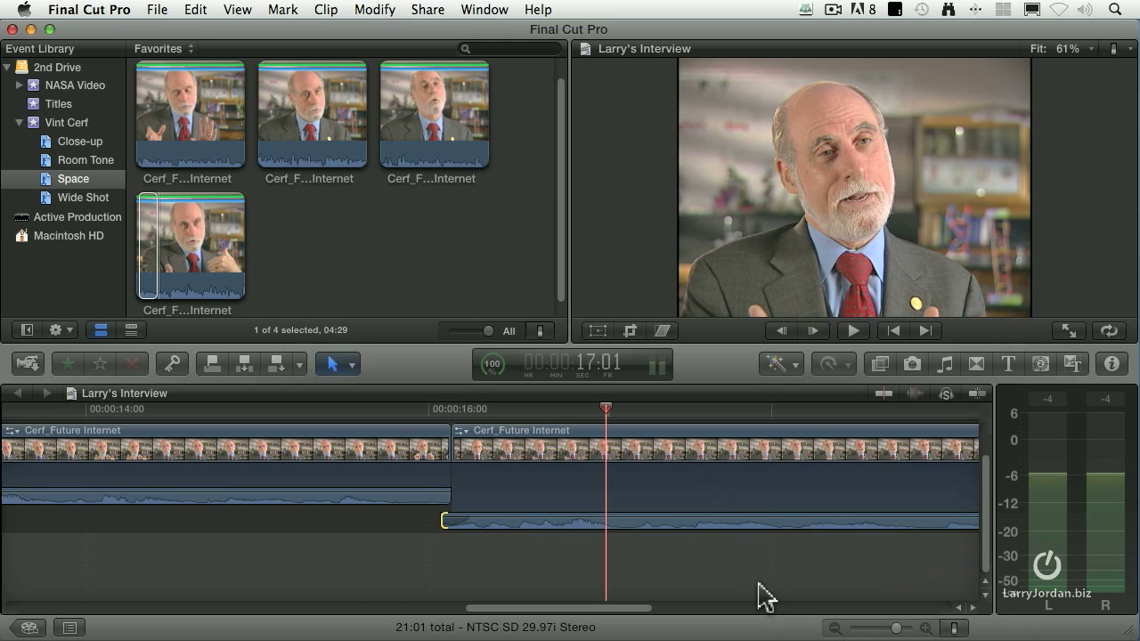
- Play several sections of the second favorite clip in the Space collection to review its content
scroll(466, 517, "right", 5)
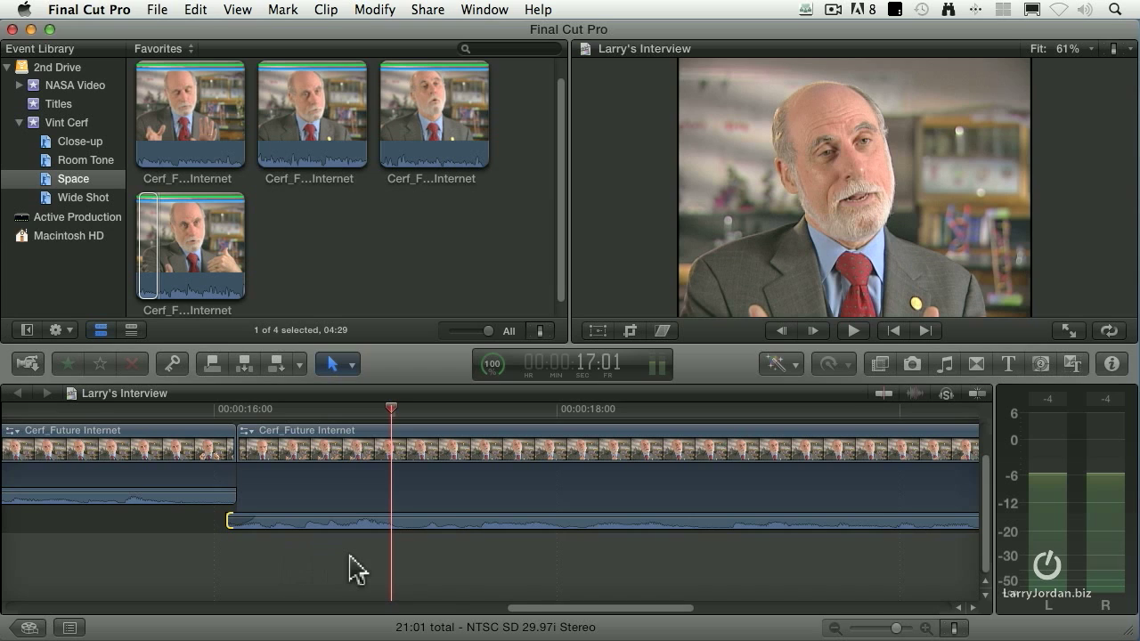
scroll(356, 570, "right", 5)
scroll(355, 570, "right", 3)
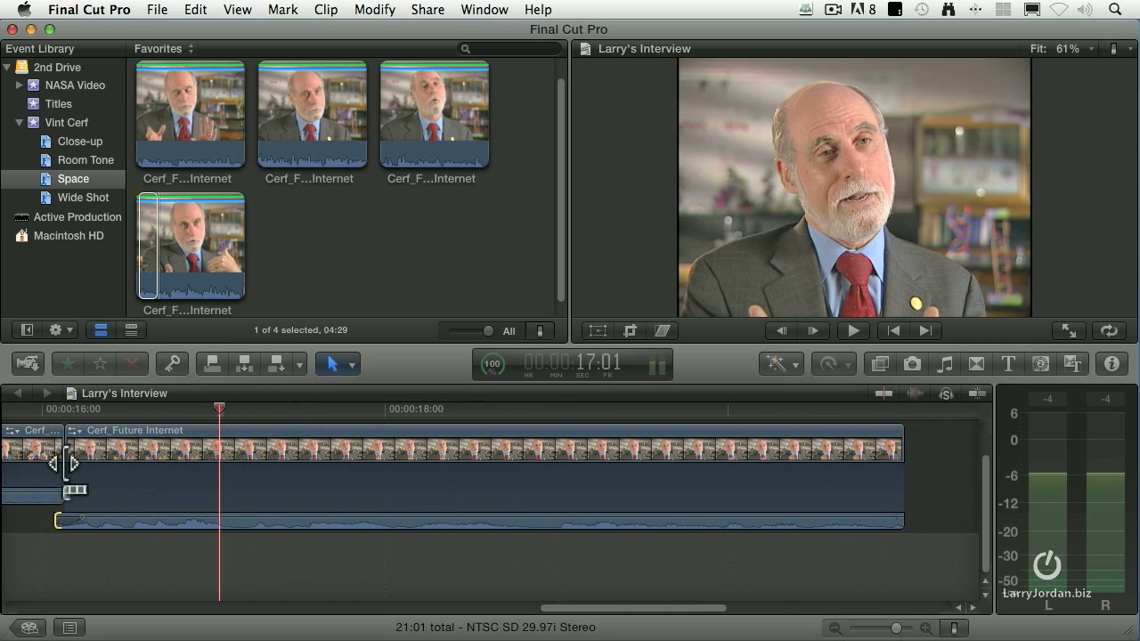
scroll(397, 550, "right", 6)
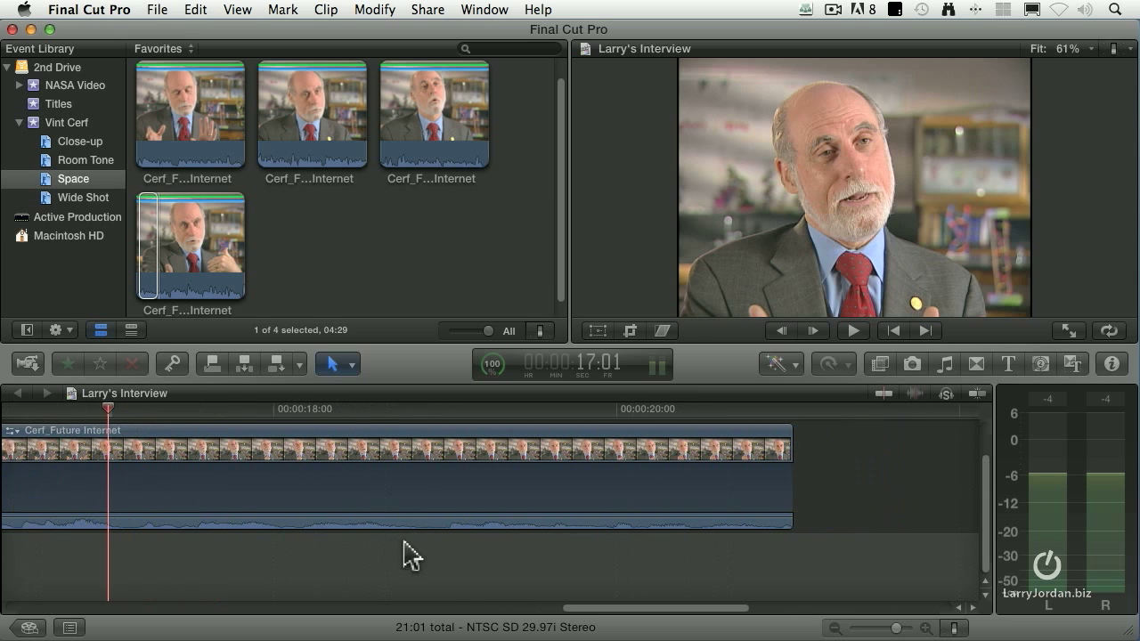
left_click(372, 223)
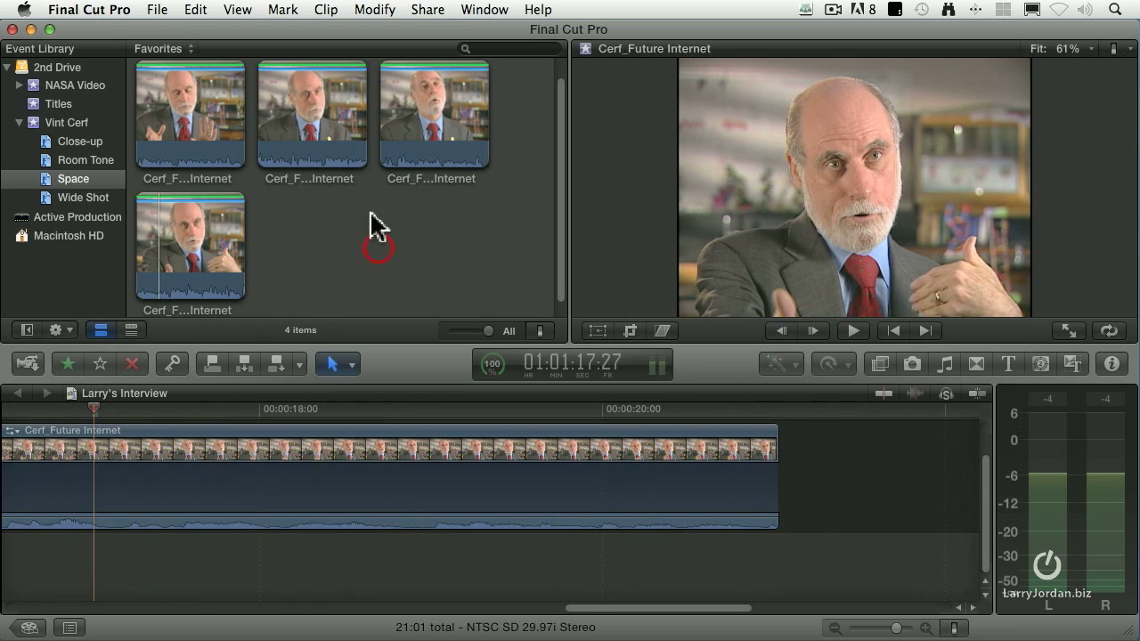
left_click(323, 130)
key("space")
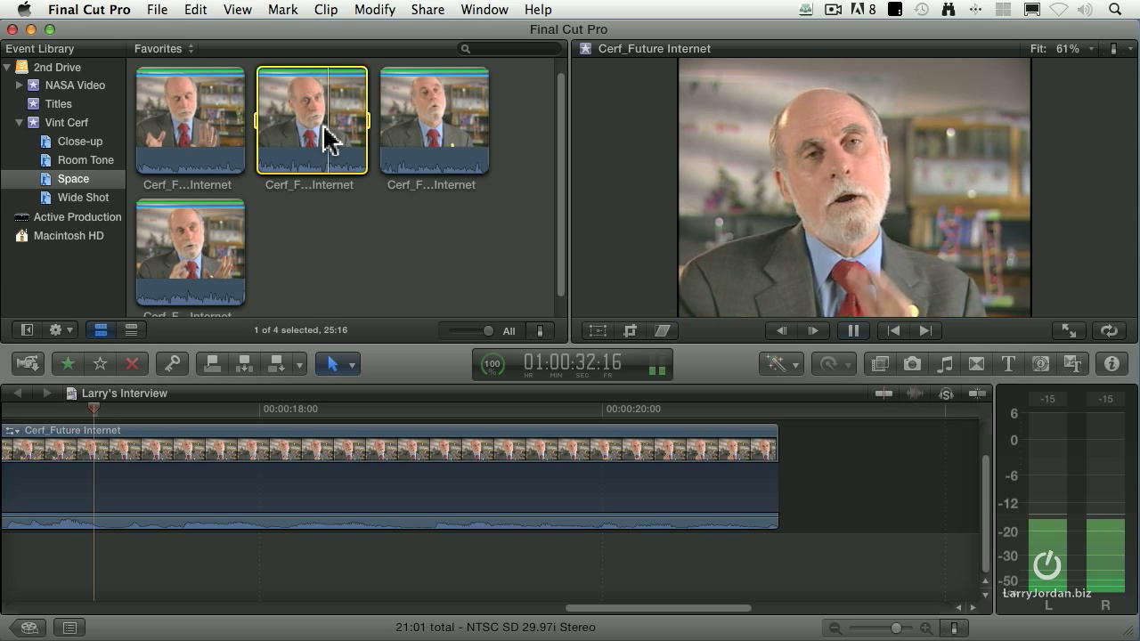
left_click_drag(322, 129, 300, 120)
key("space")
key("space")
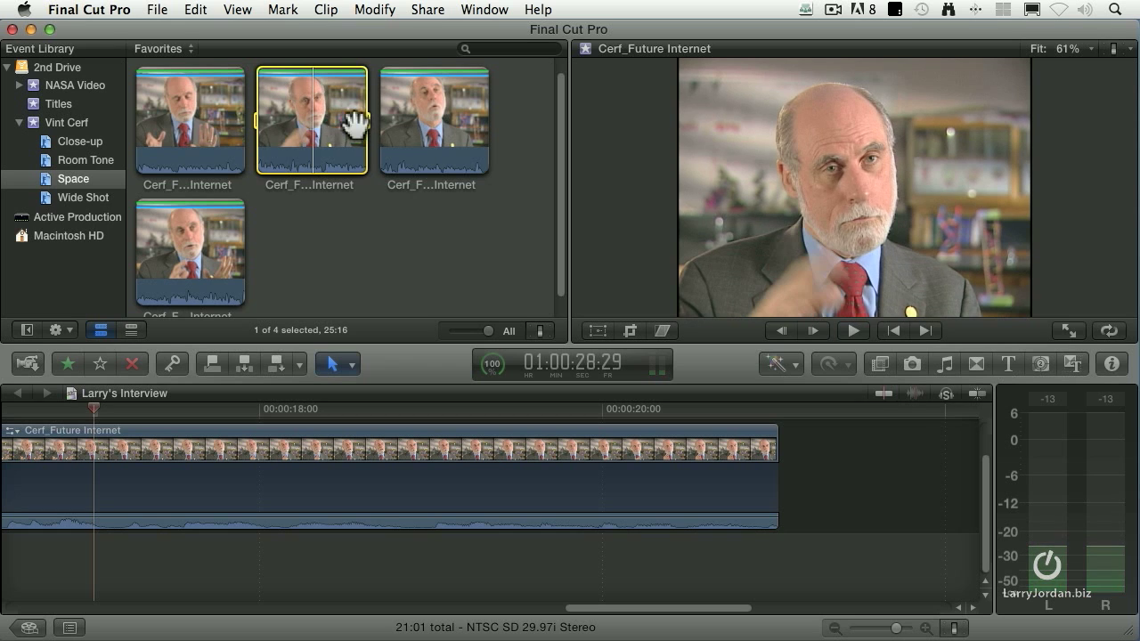
left_click(348, 123)
key("space")
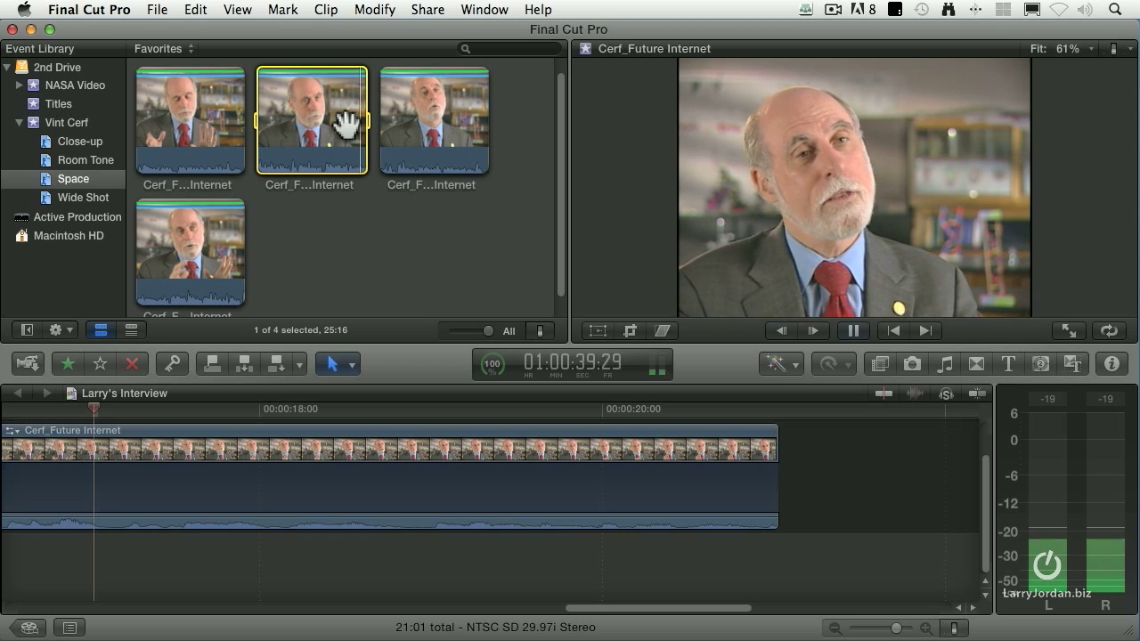
- Play the third favorite clip in the Space collection and mark a 07:28 range in it, ending at about 01:00:59:15
left_click(402, 120)
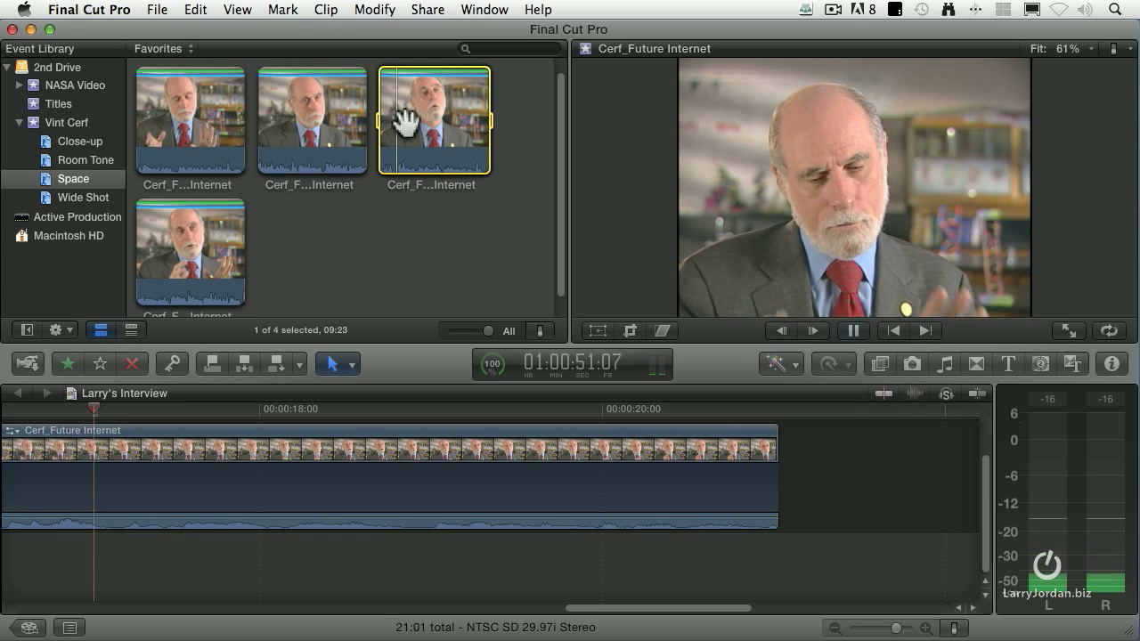
key("space")
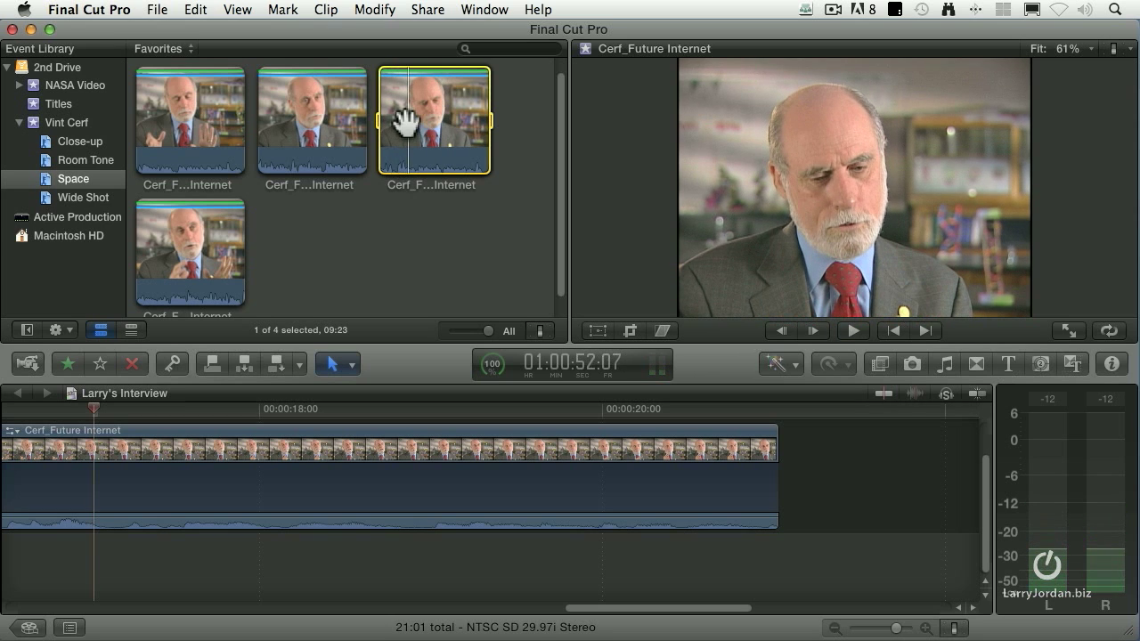
key("space")
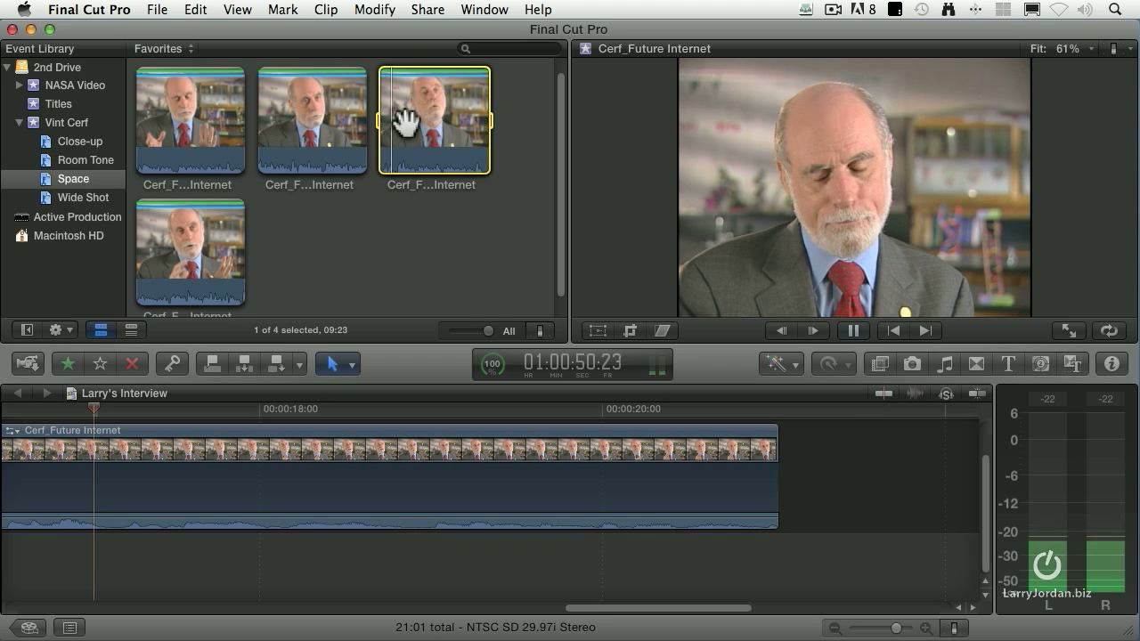
key("space")
key("space")
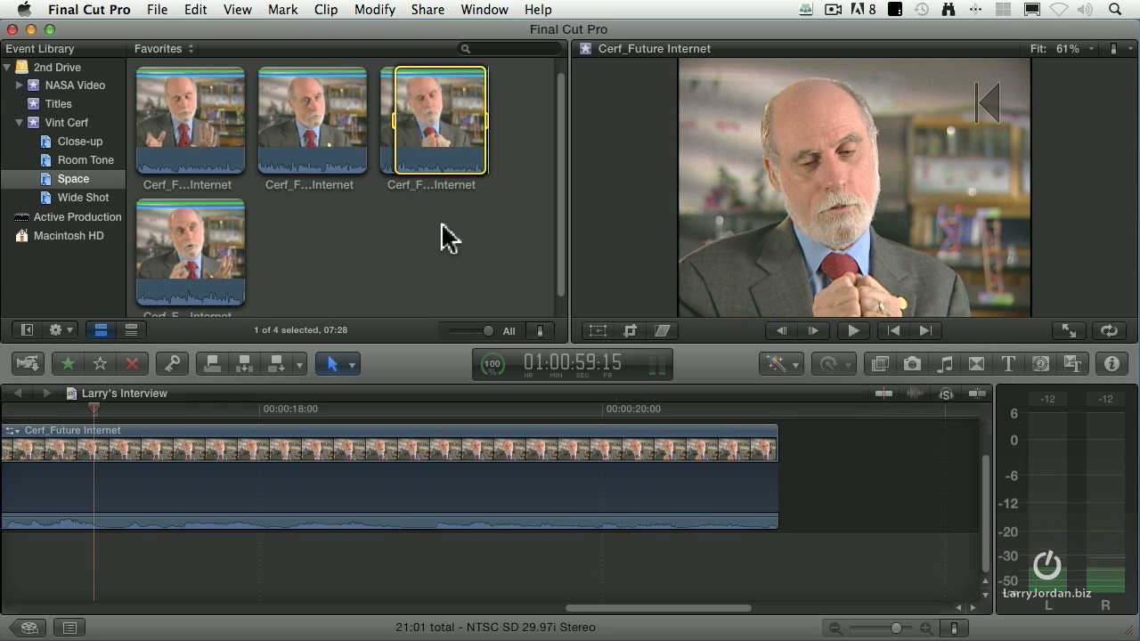
- Append the marked range to the end of the Larry's Interview timeline and fit the entire sequence in the timeline
left_click(836, 413)
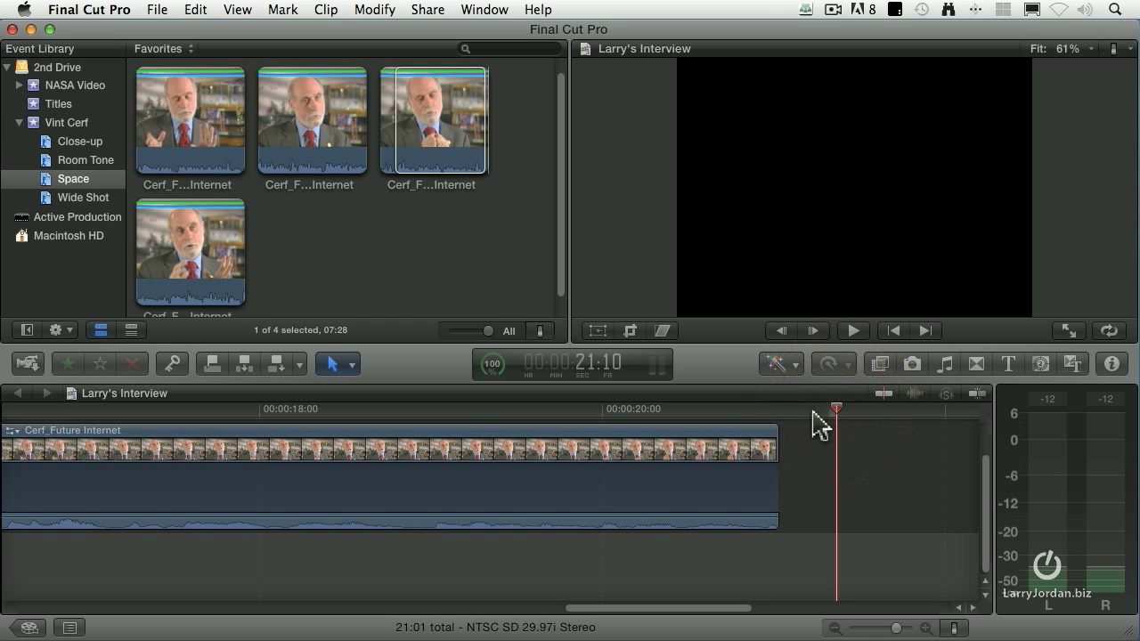
key("Home")
key("End")
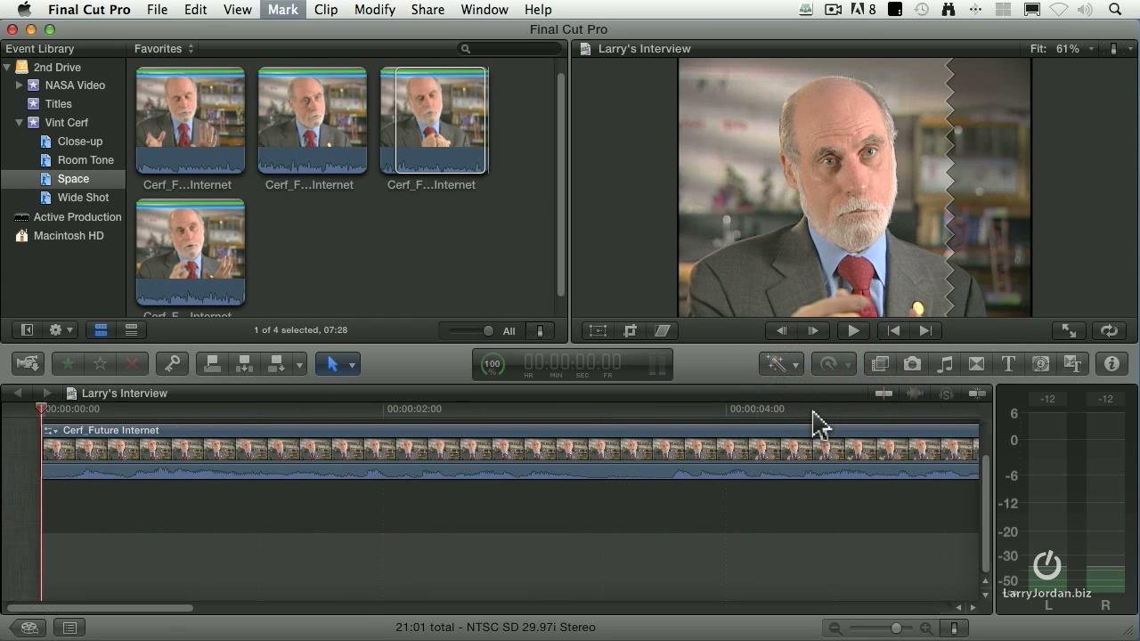
key("e")
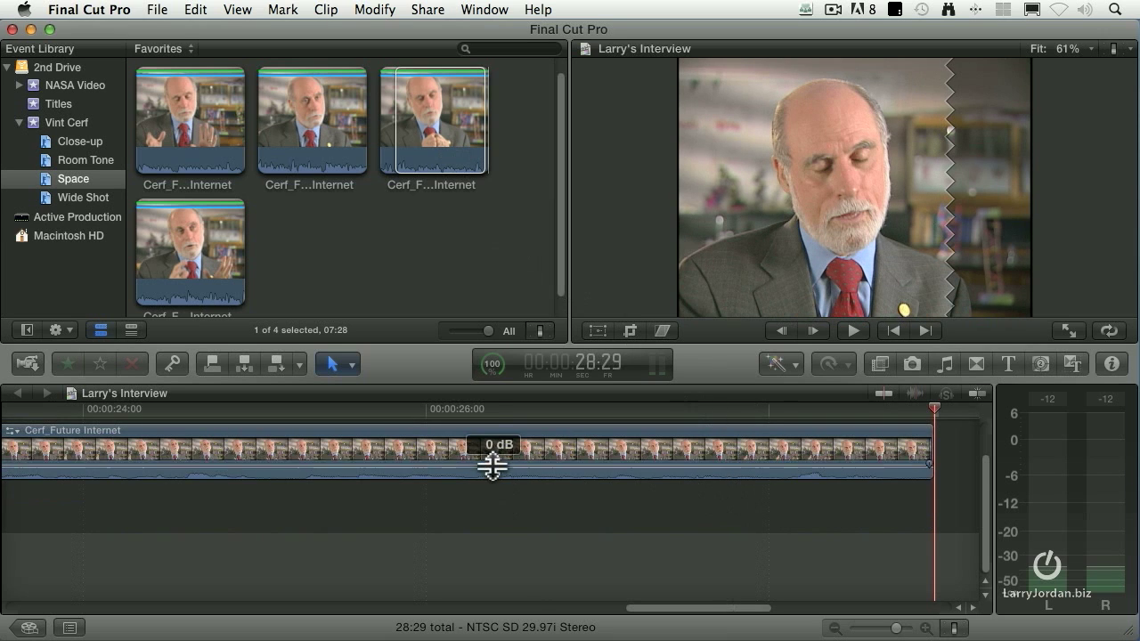
left_click(493, 469)
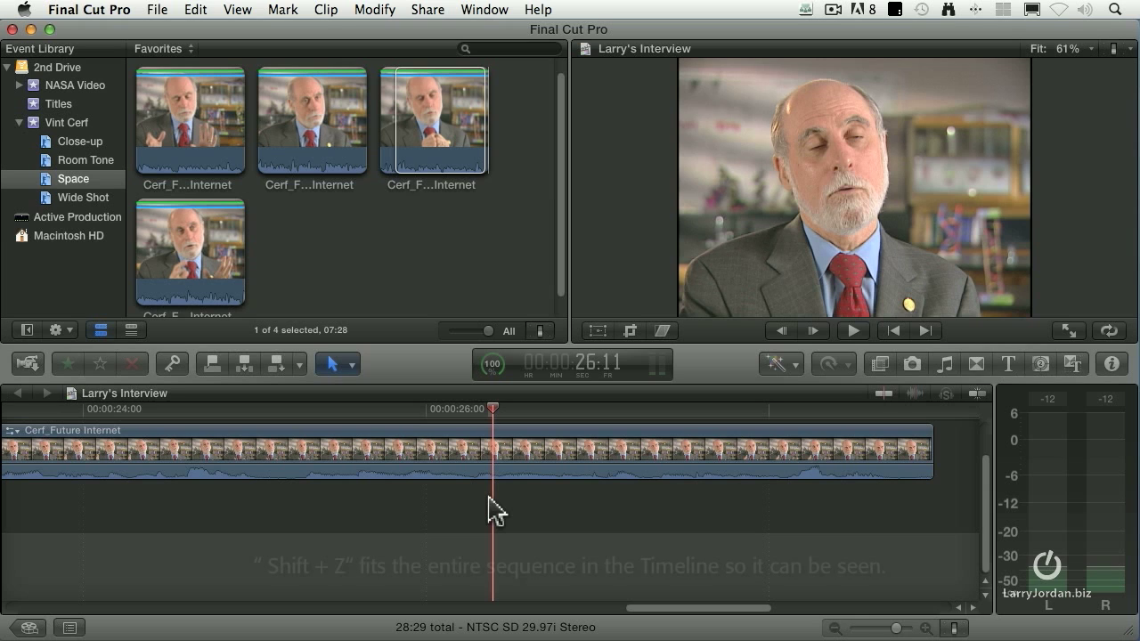
key("shift+z")
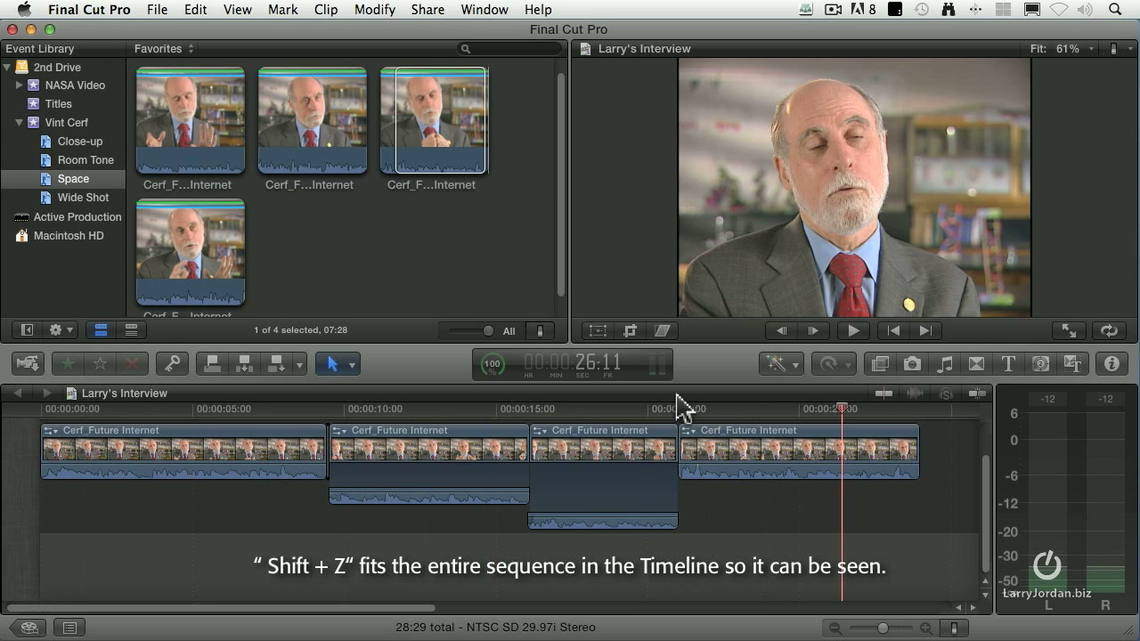
- Play the last clip in the timeline through to its closing moments
left_click(659, 415)
key("space")
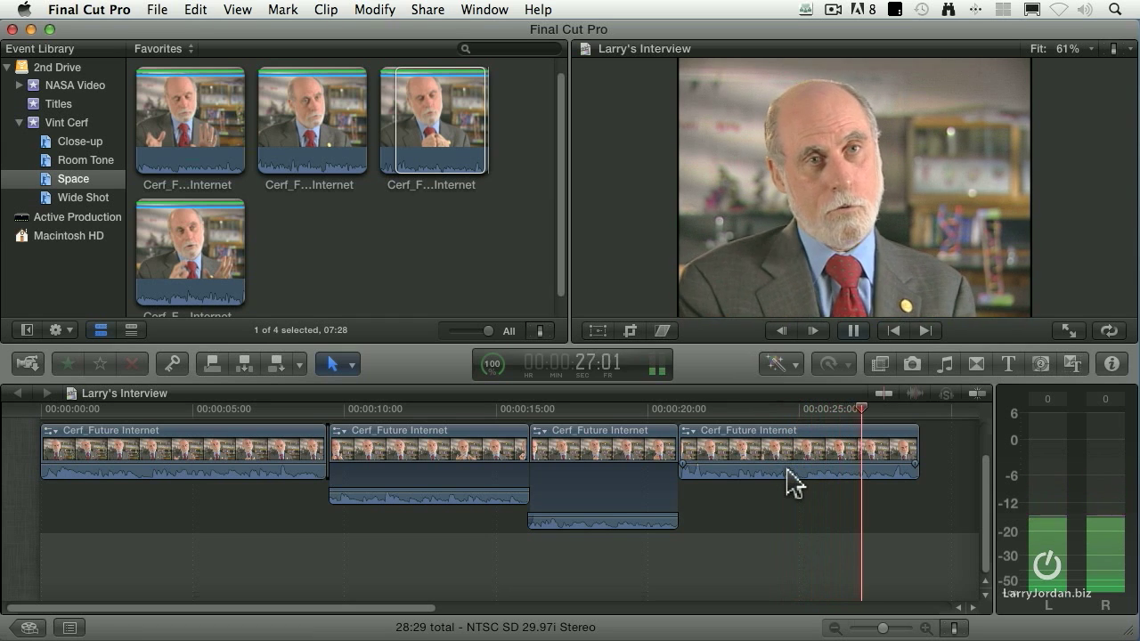
key("space")
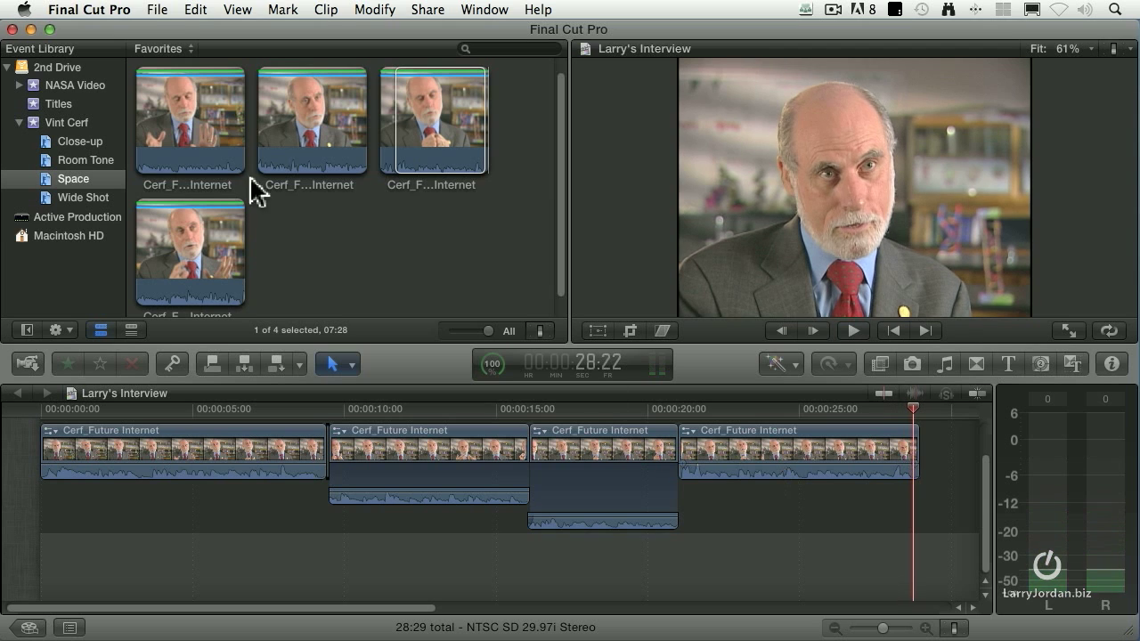
- Play the later part of the second favorite clip in the Space collection, from about 01:00:35:03
left_click(331, 239)
left_click(331, 145)
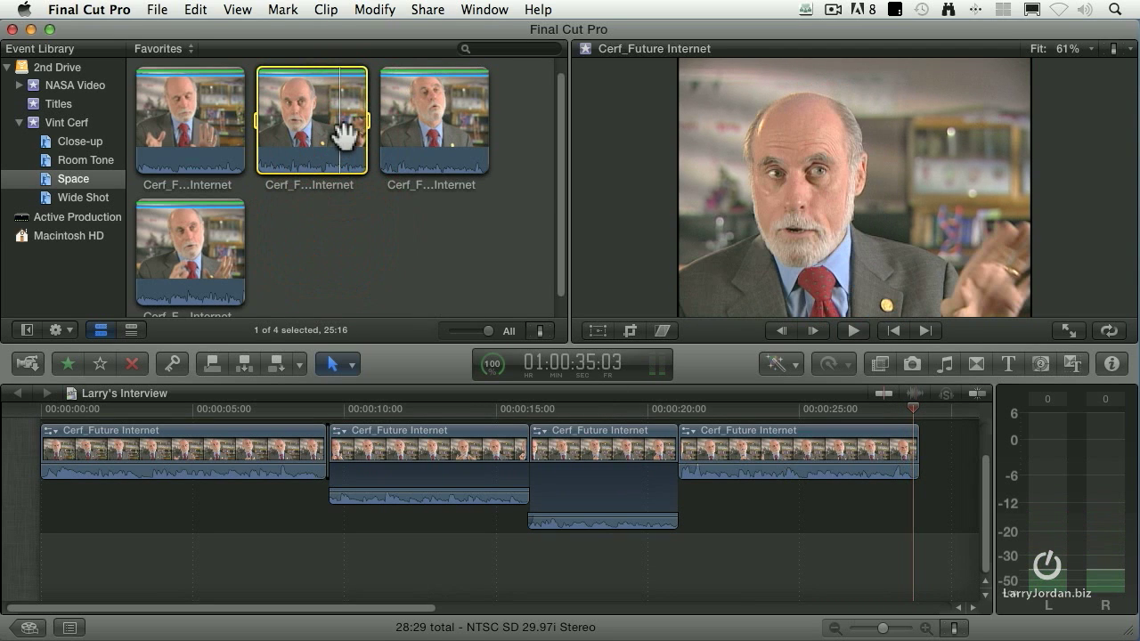
left_click(342, 135)
key("space")
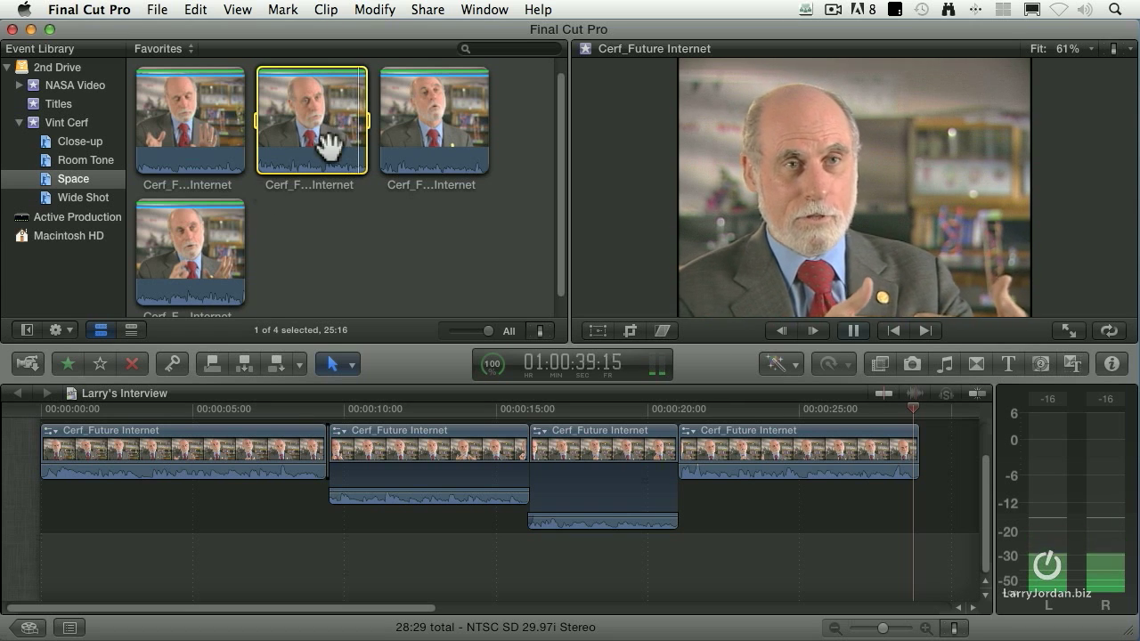
key("space")
- Play the fourth favorite clip in the Space collection, mark its final 12:14 as a range, and append that range to the Larry's Interview timeline
left_click(200, 249)
key("space")
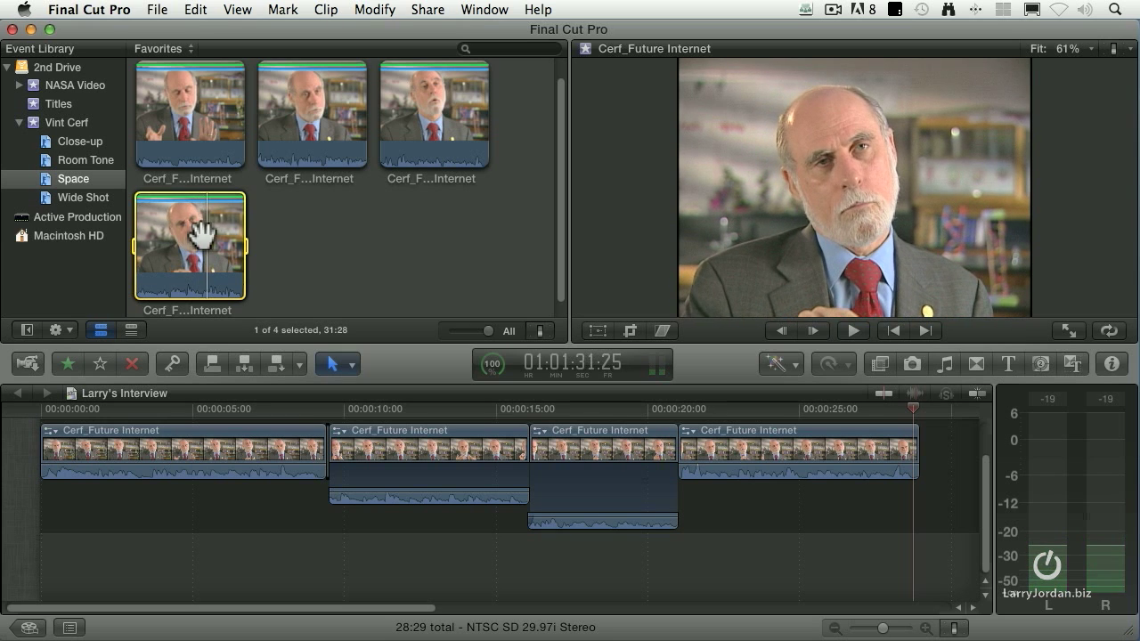
left_click(191, 234)
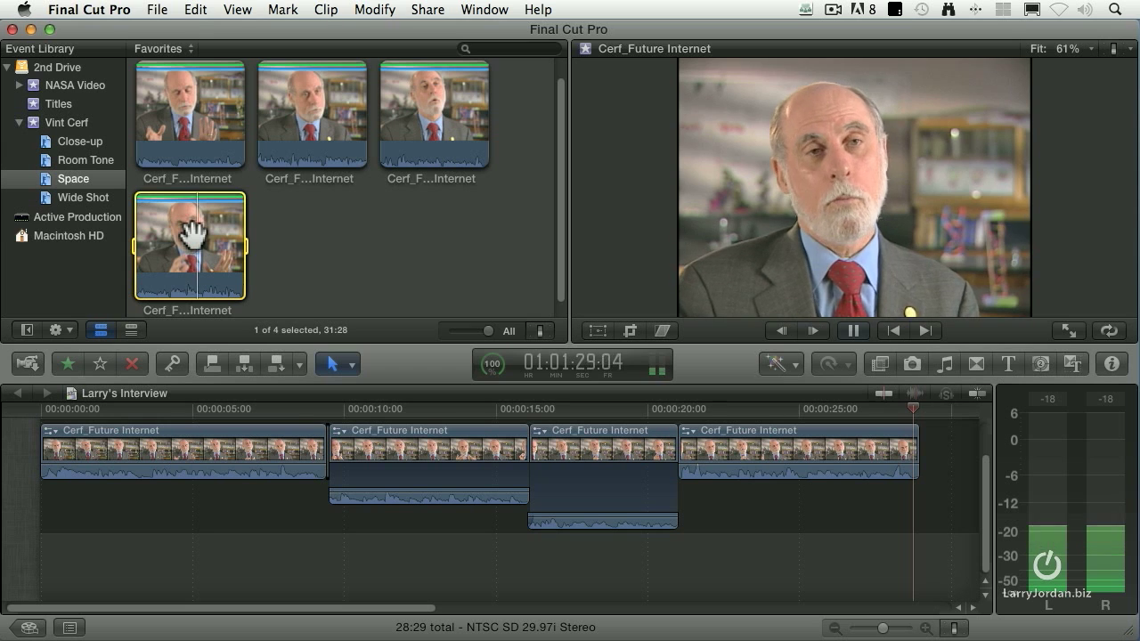
key("i")
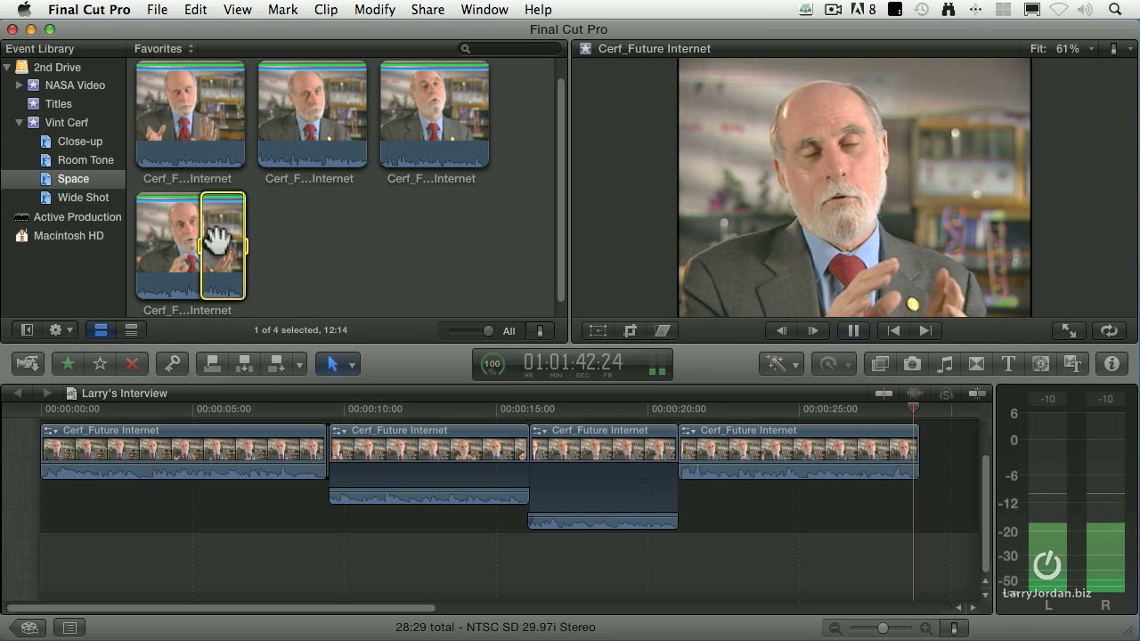
key("e")
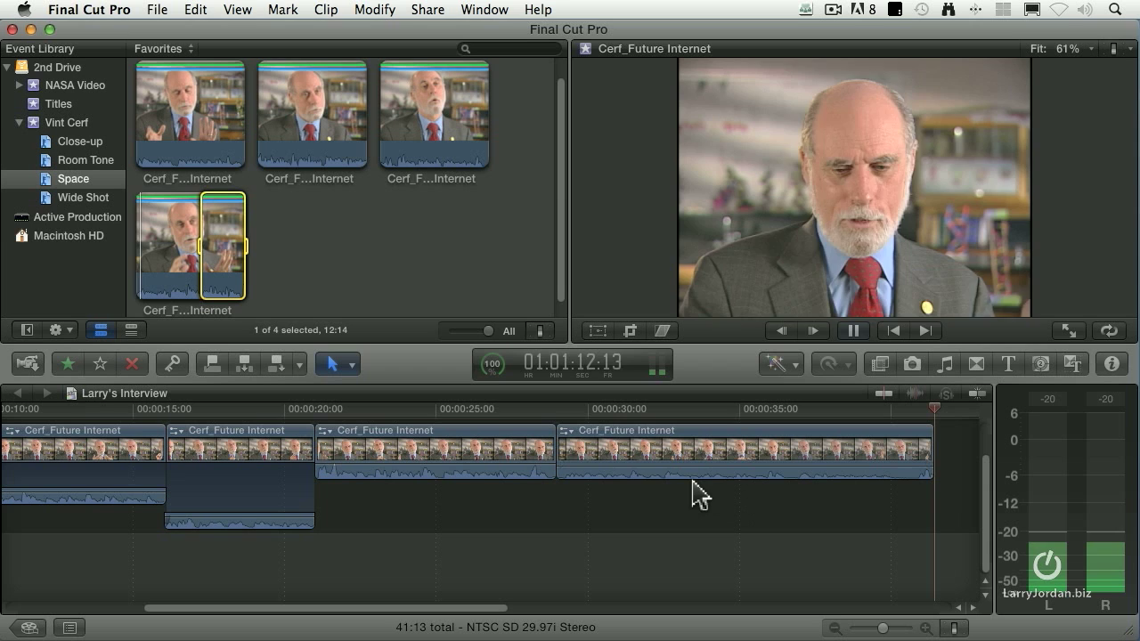
- Play the cut into the newly appended last clip and the opening seconds of that clip
left_click(477, 412)
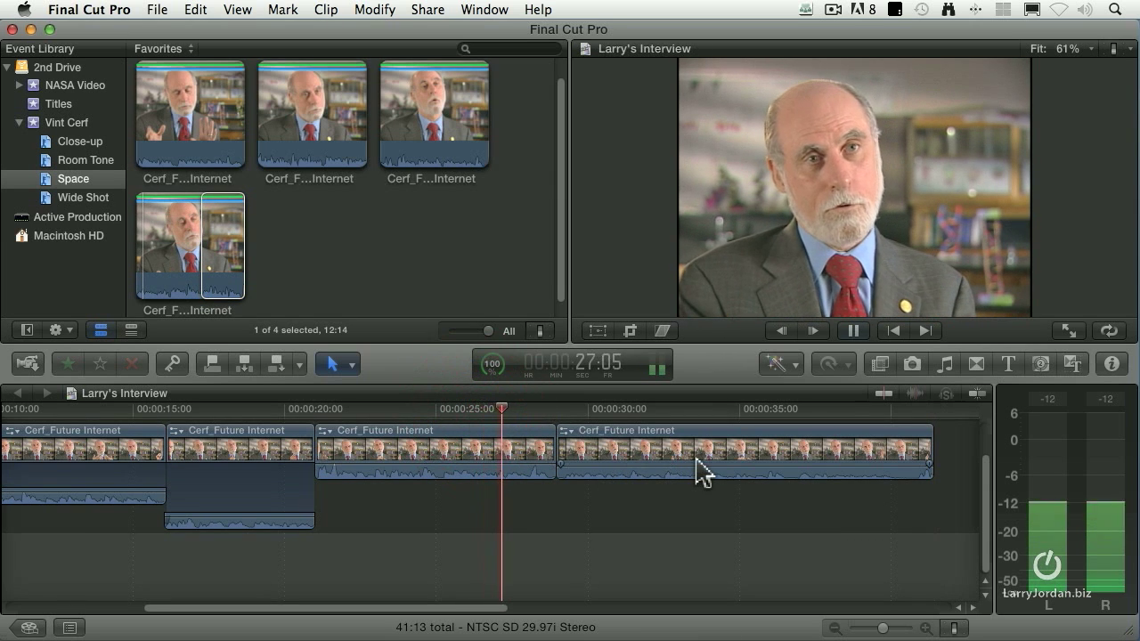
key("space")
left_click_drag(673, 467, 673, 458)
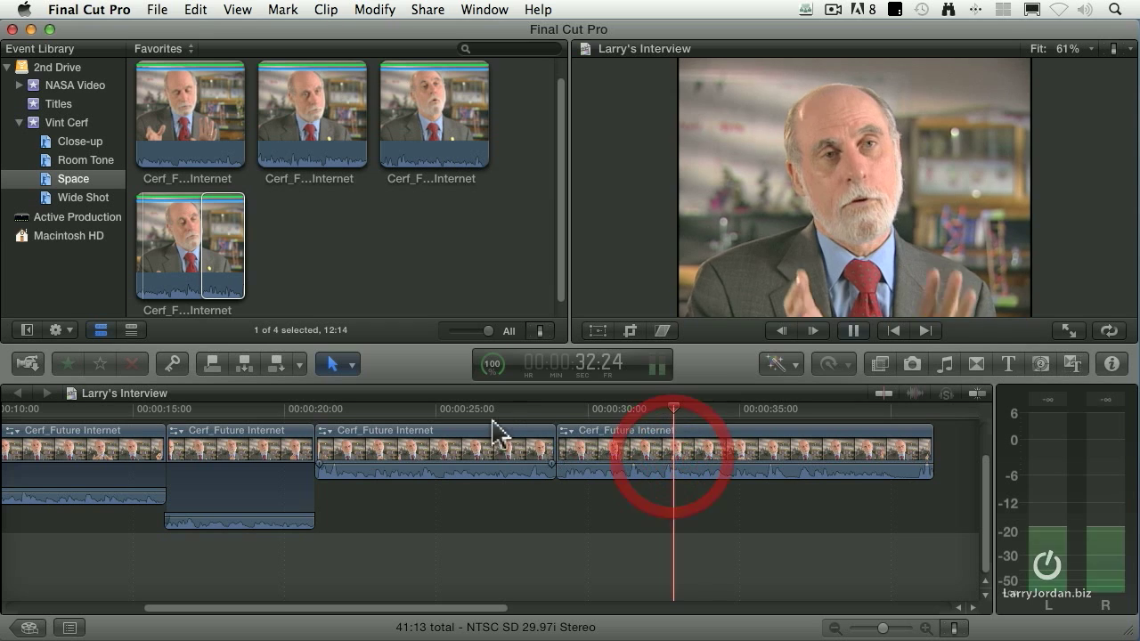
key("space")
left_click(499, 411)
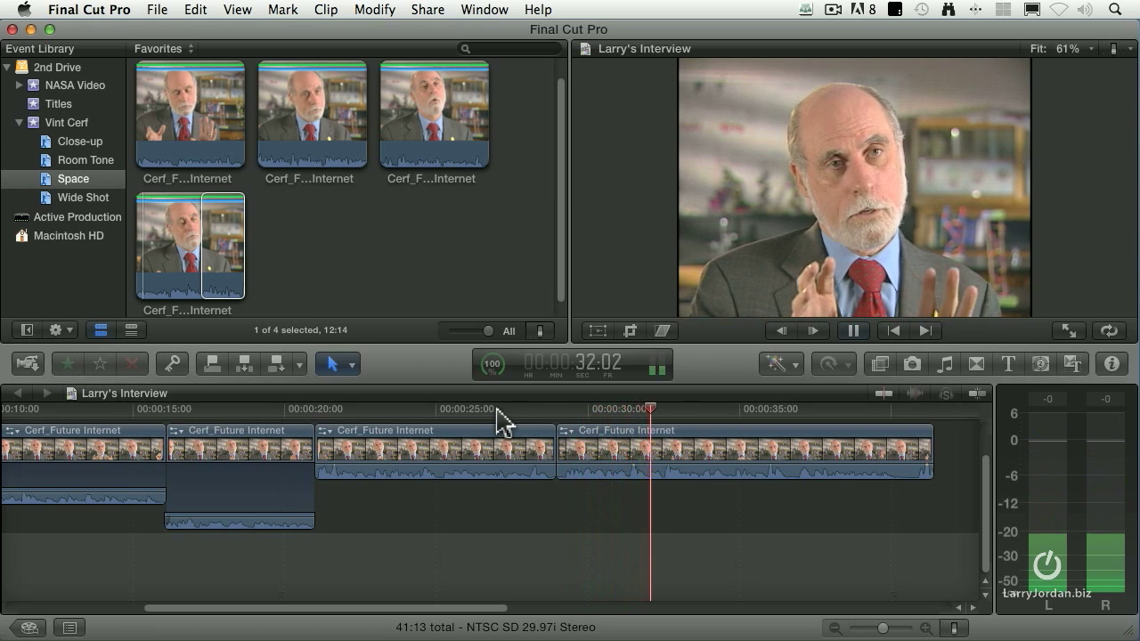
key("space")
- Replay the last clip from about 00:00:30:20 and stop at the pause near 00:00:31:27
left_click(611, 412)
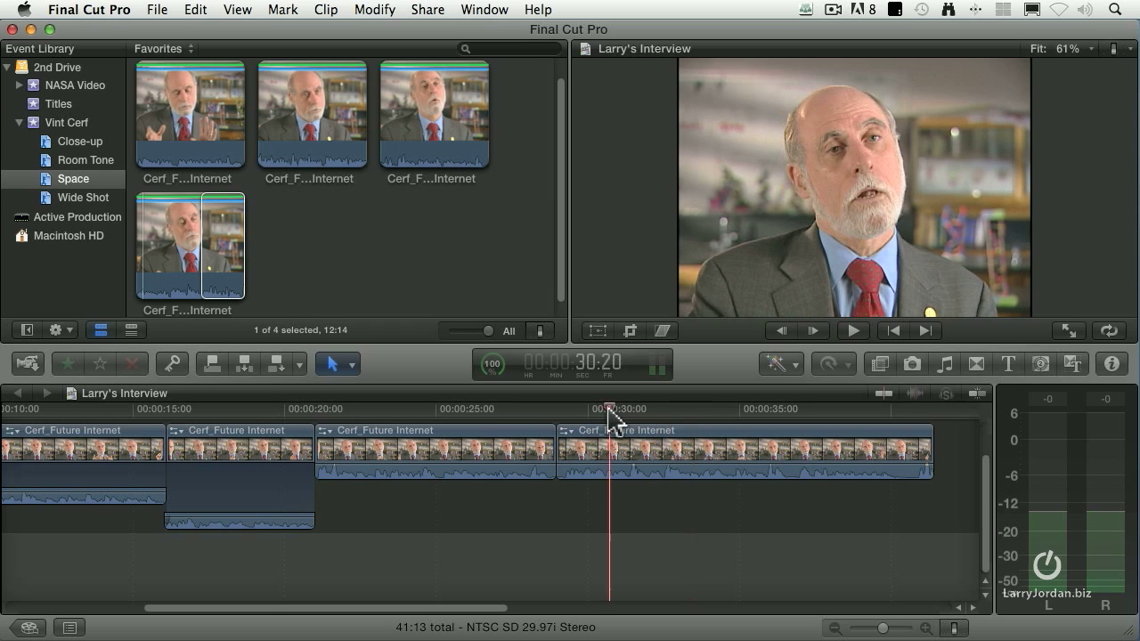
key("space")
key("space")
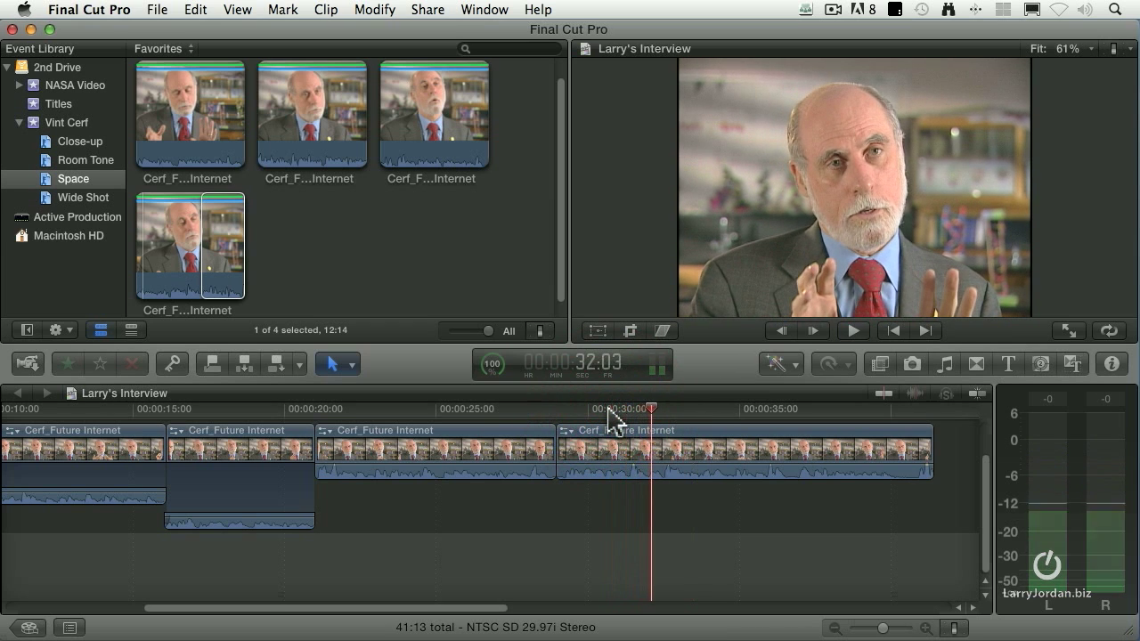
key("space")
left_click(611, 413)
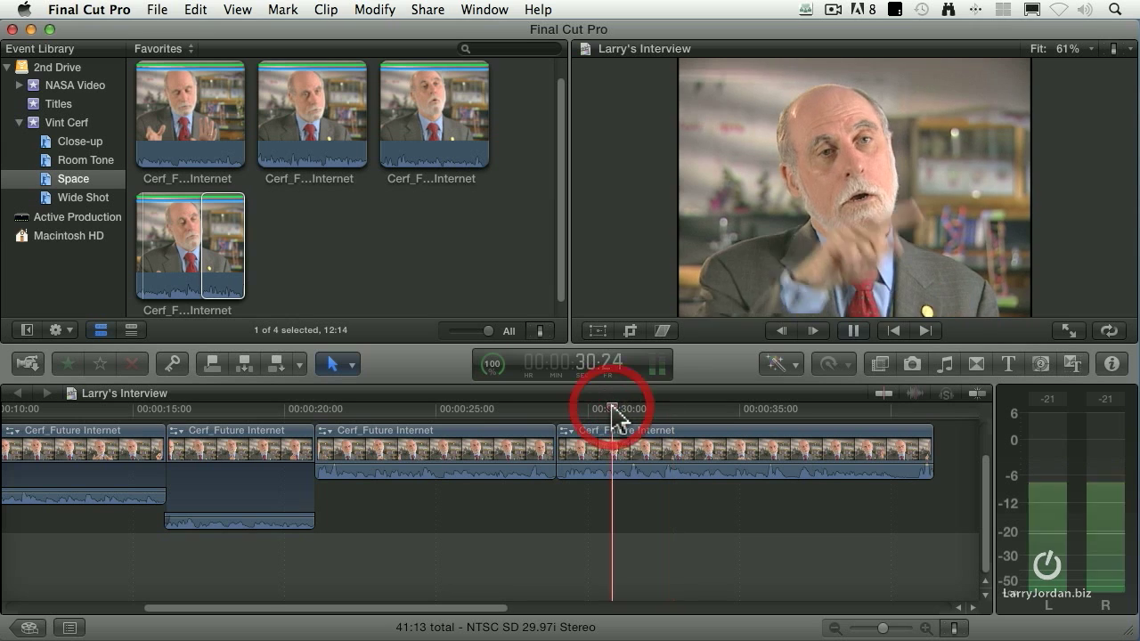
key("space")
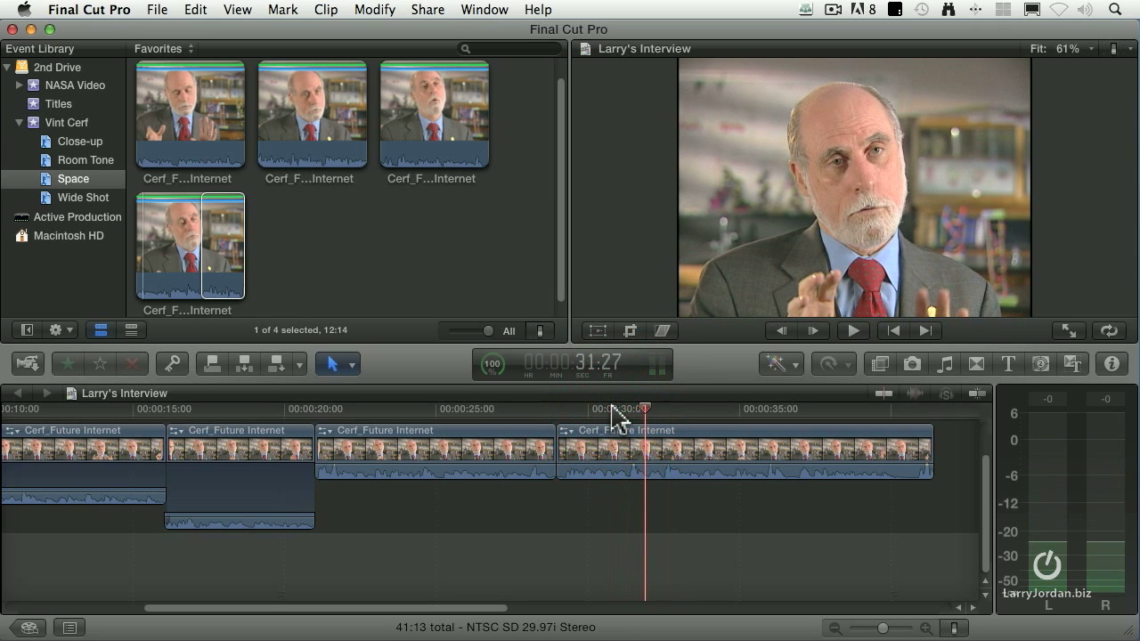
- Try blading the last clip at 00:00:31:27 and about 00:00:32:15 and deleting the short 20-frame section between the cuts
key("b")
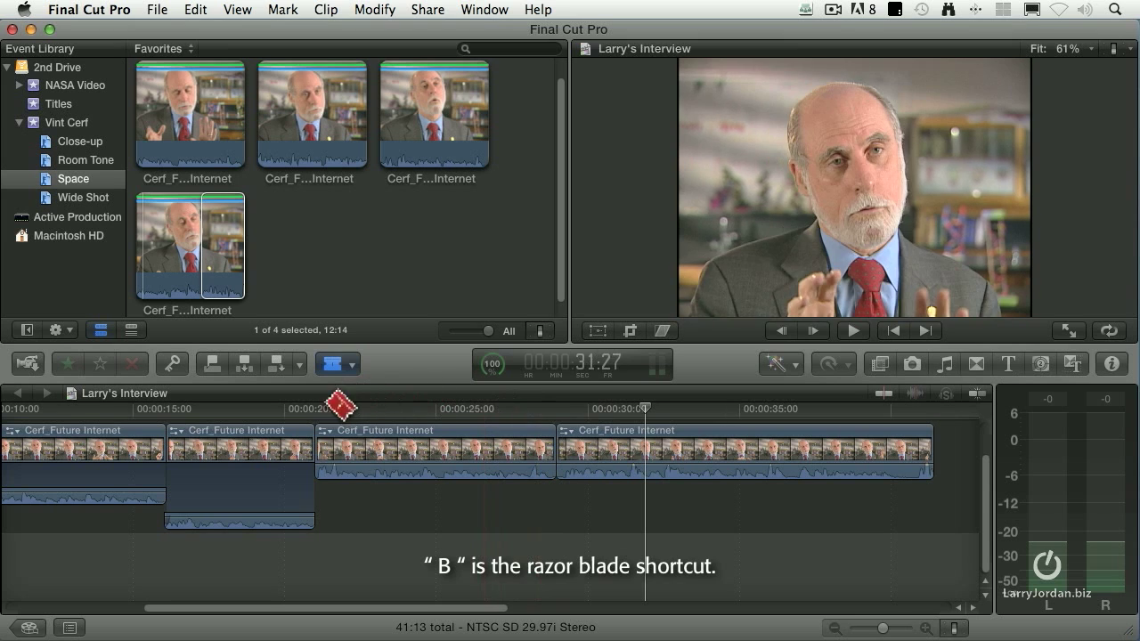
left_click(646, 438)
key("space")
key("space")
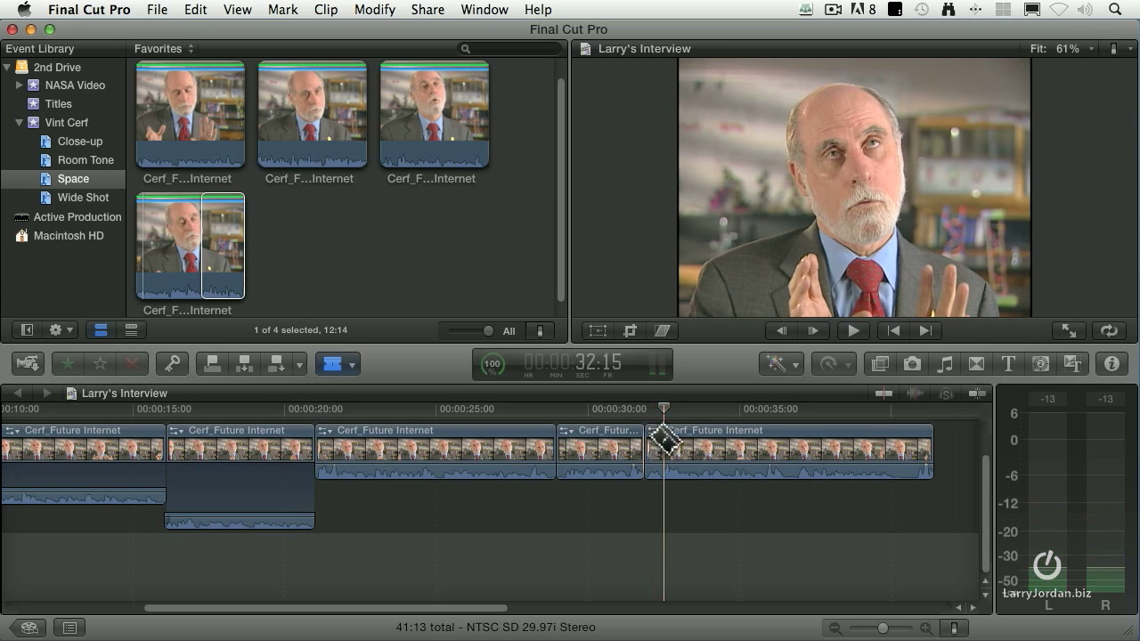
left_click(665, 440)
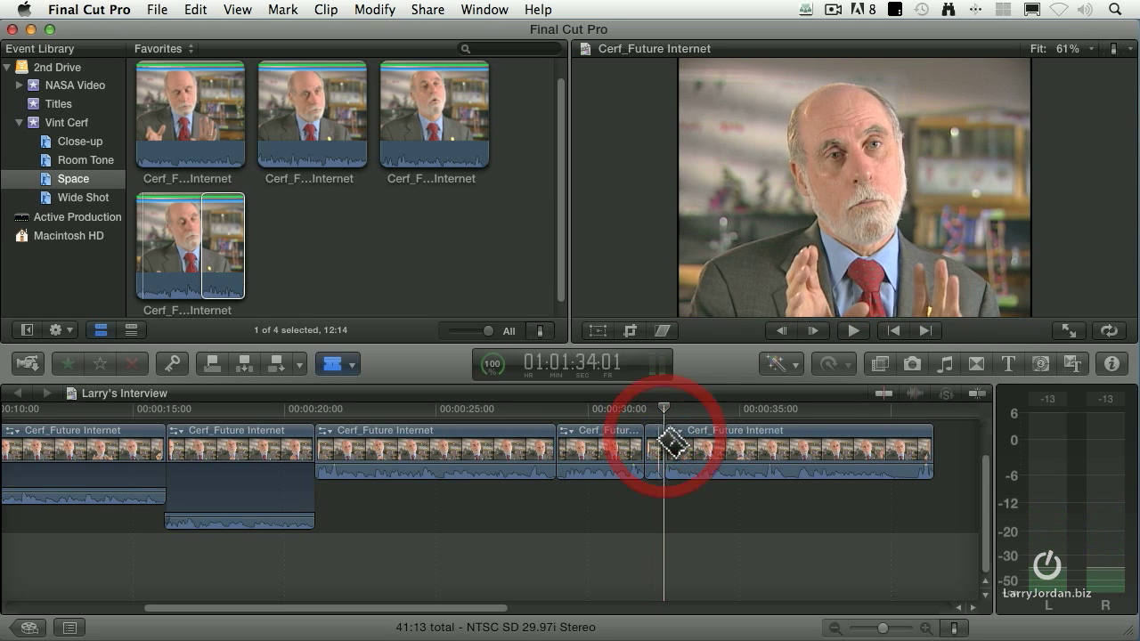
key("a")
left_click(656, 456)
key("Delete")
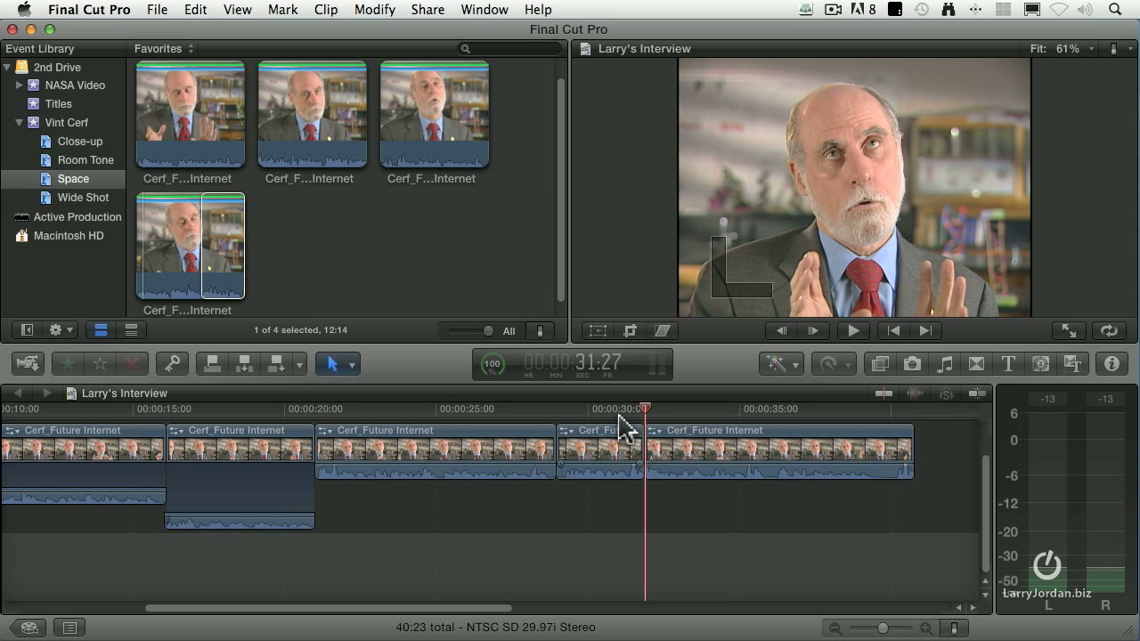
- Play across the shortened pause, and undo the section's deletion and the blade cuts in the last clip
key("space")
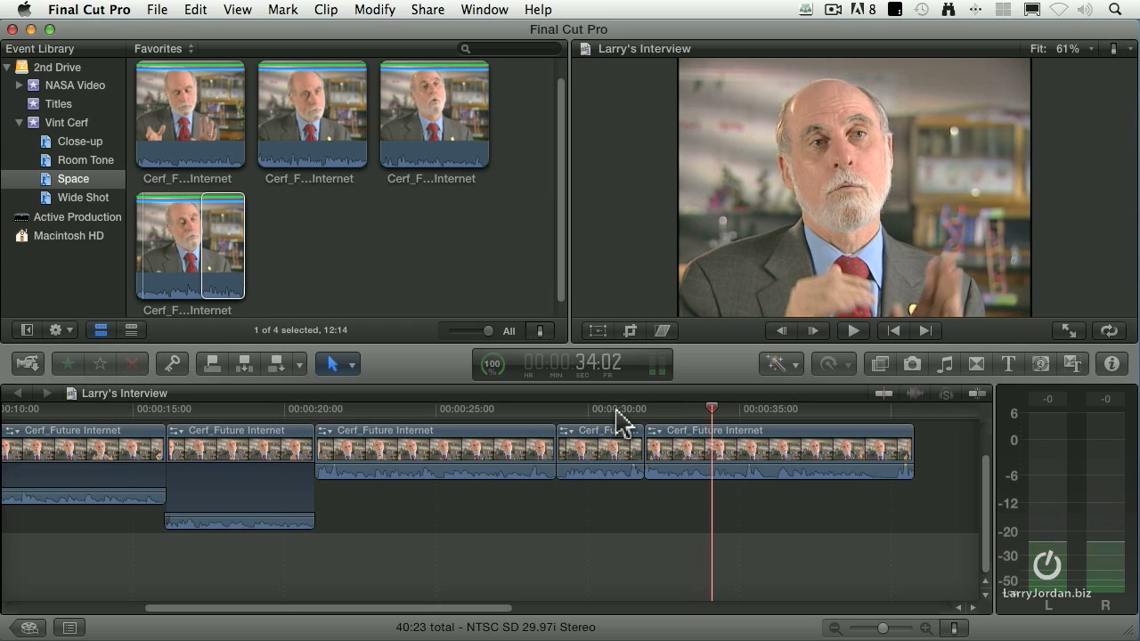
key("super+z")
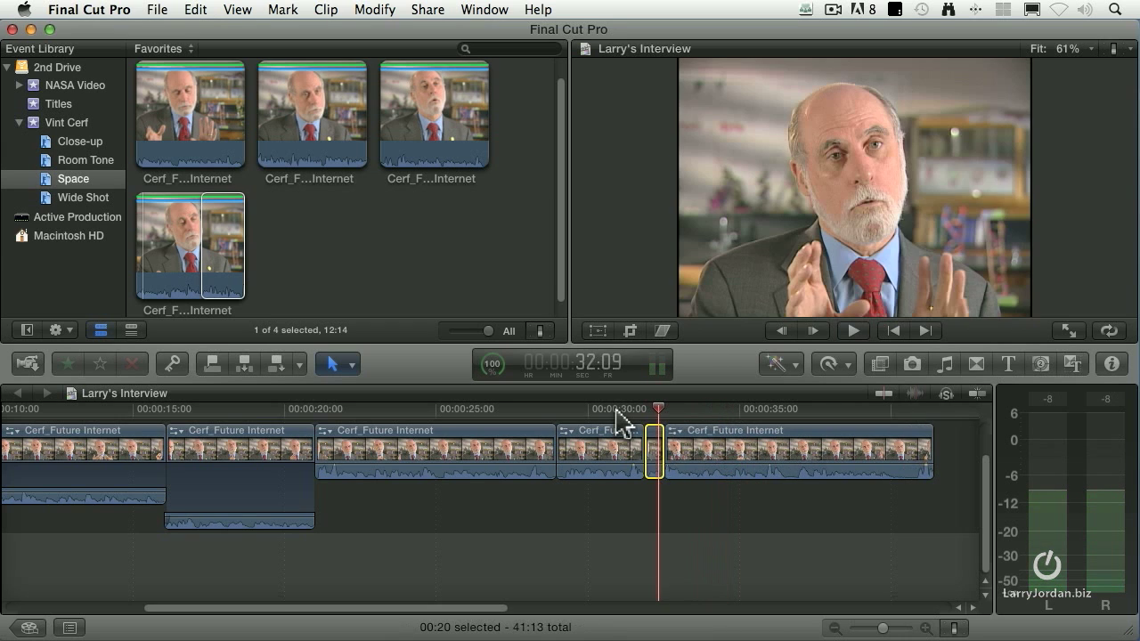
key("super+z")
- Play the last clip to its end, trim about 24 frames off its end, and fit the entire sequence in the timeline
left_click(615, 409)
key("space")
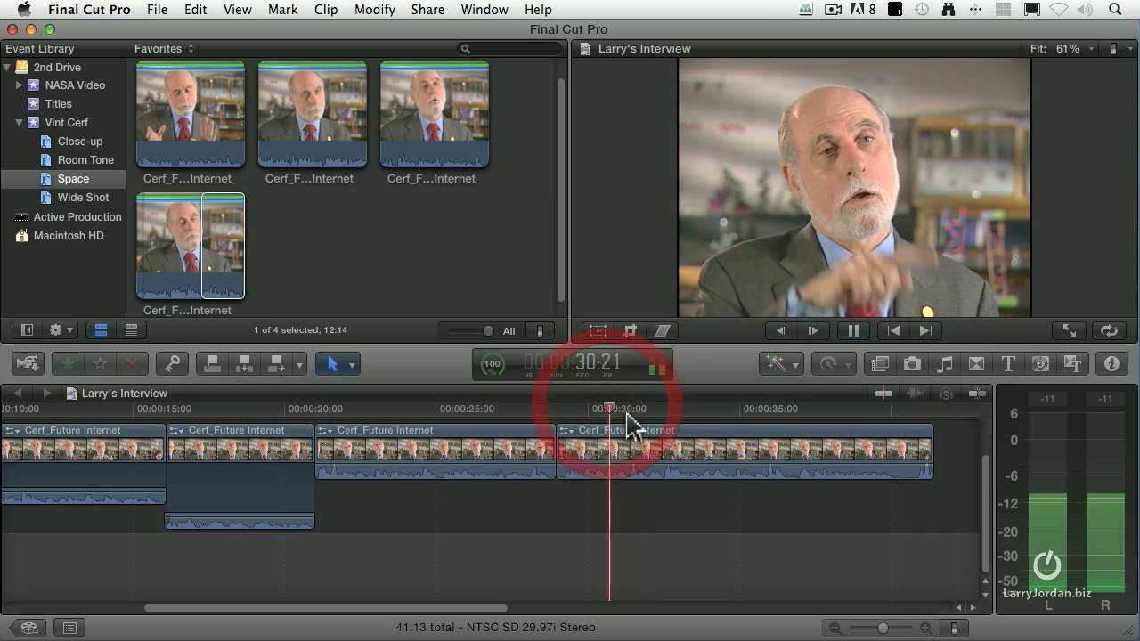
left_click_drag(822, 471, 811, 465)
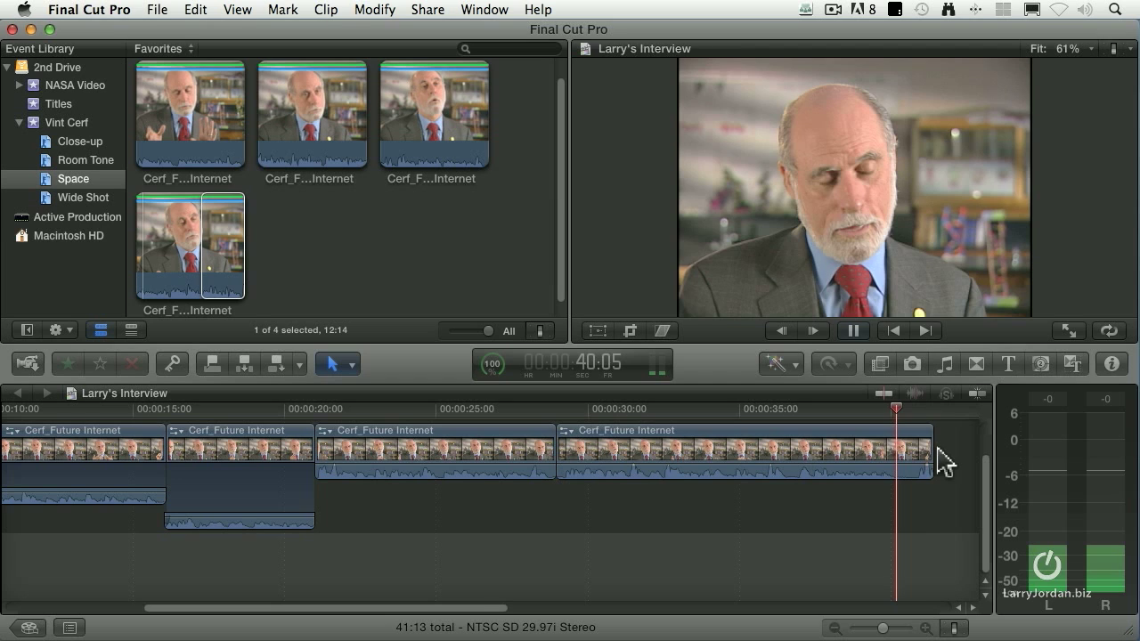
left_click_drag(933, 459, 908, 459)
left_click(865, 565)
key("super+minus")
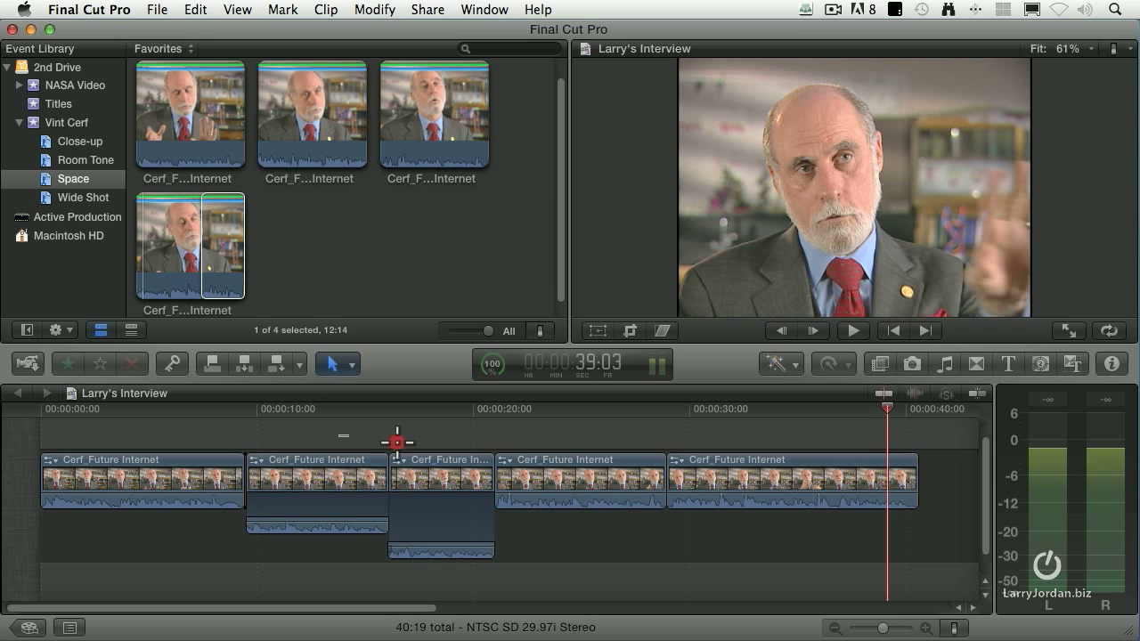
- Select the middle three timeline clips and locate the Expand Audio / Video command without applying it
left_click_drag(398, 442, 525, 490)
left_click(326, 11)
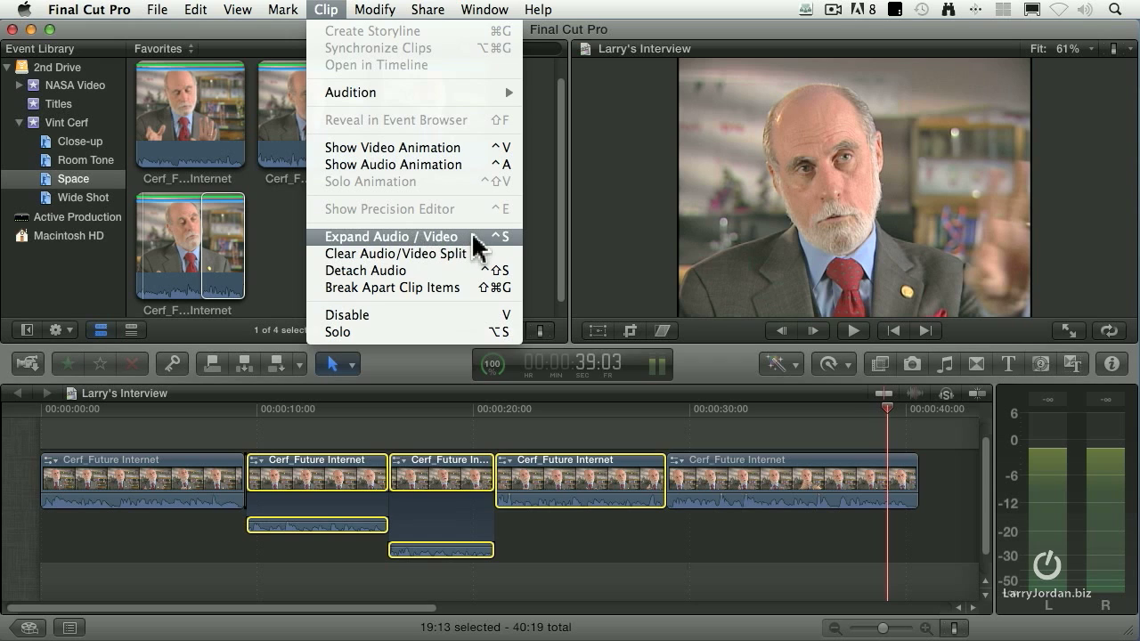
left_click(466, 419)
left_click(635, 435)
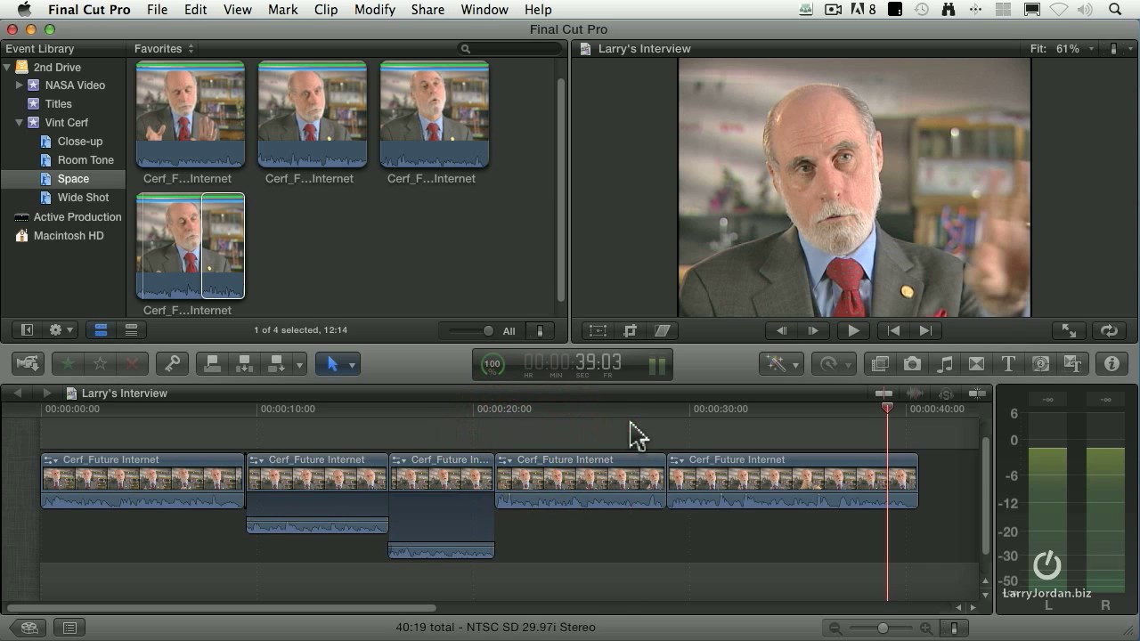
left_click(632, 435)
- Select the last two timeline clips and toggle Expand Audio / Video on and back off for them
left_click(643, 473)
left_click(684, 473, "super")
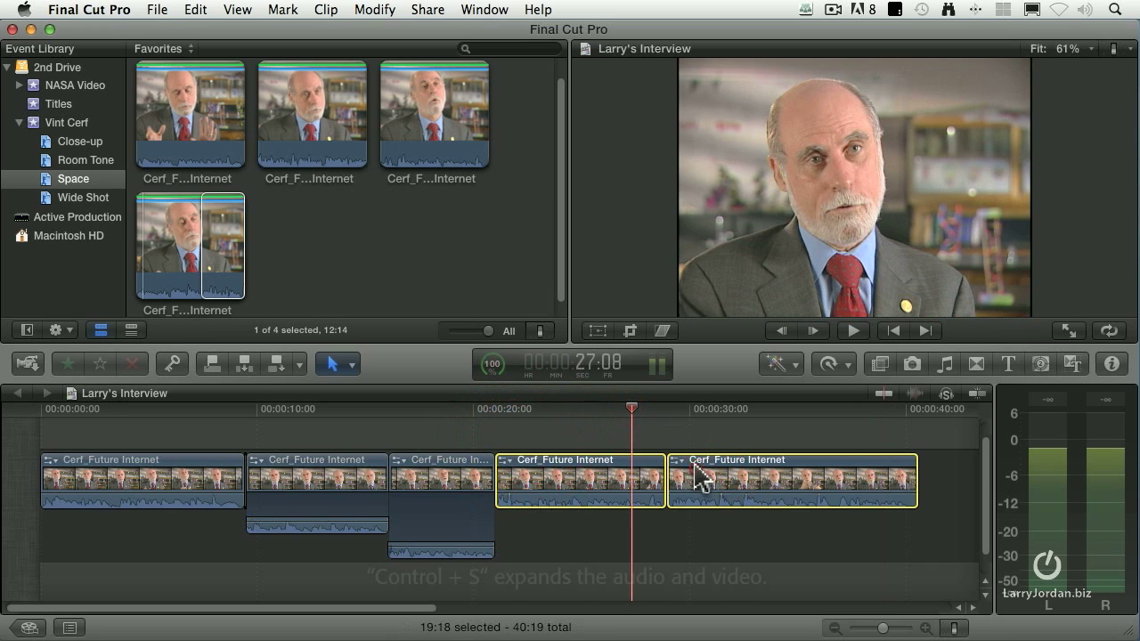
key("ctrl+s")
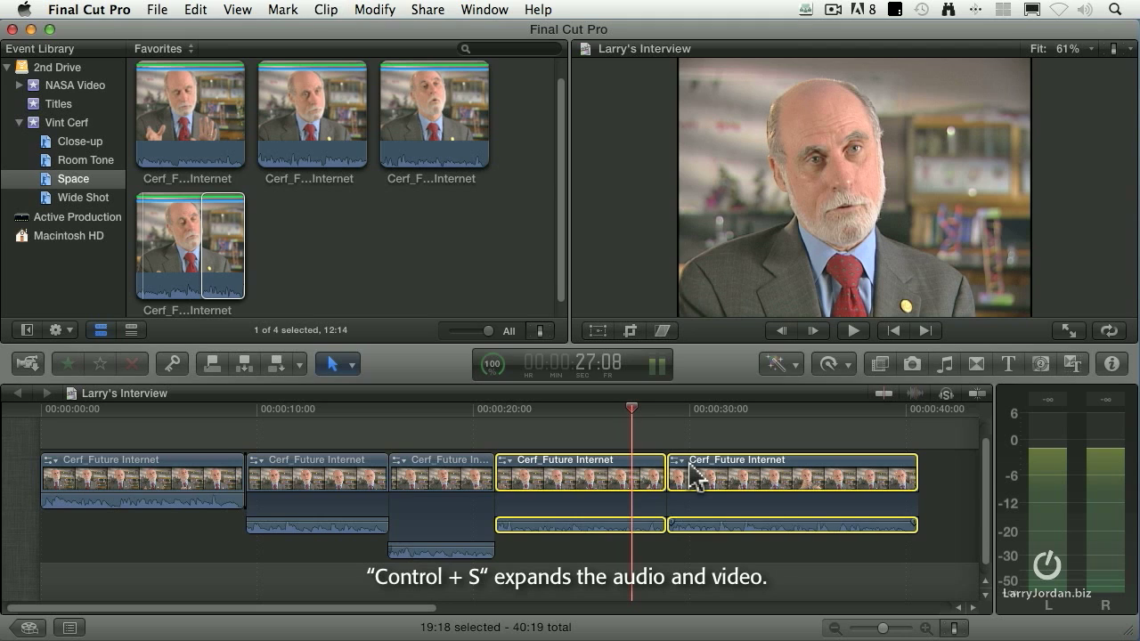
key("ctrl+s")
key("ctrl+s")
key("ctrl+s")
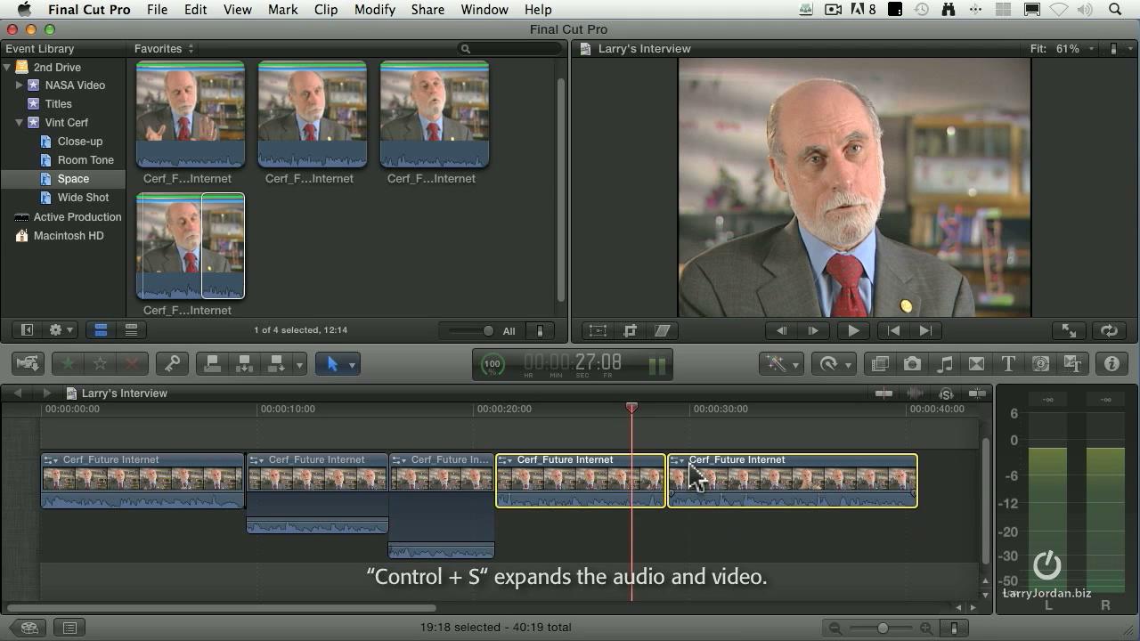
- Collapse the audio of the second and third timeline clips, expand it again, and deselect them
left_click_drag(347, 428, 433, 458)
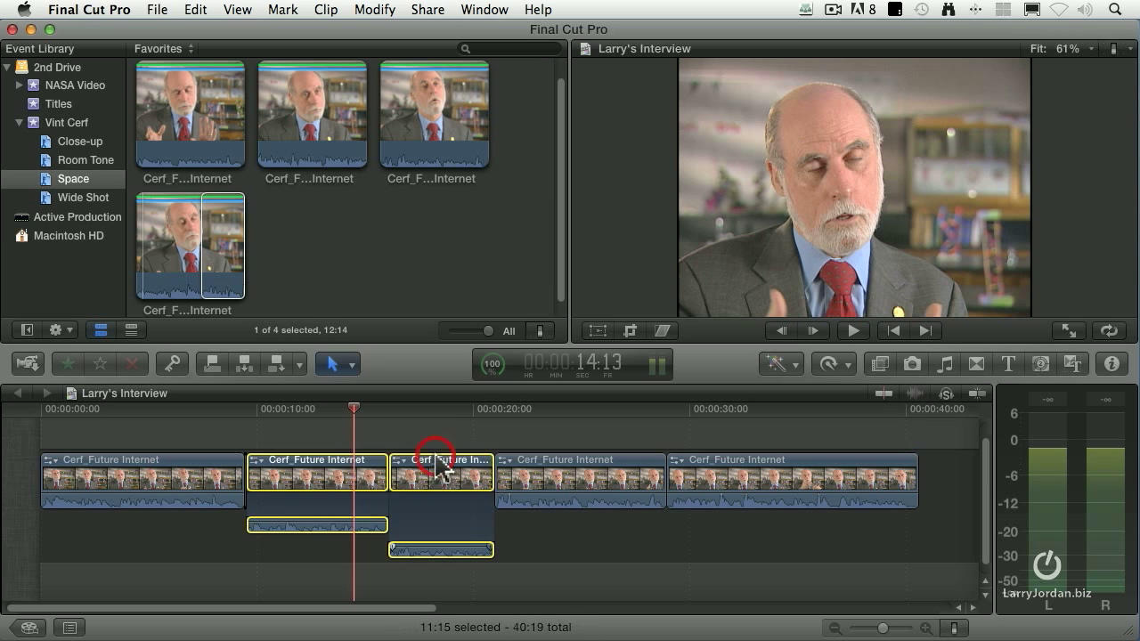
key("ctrl+s")
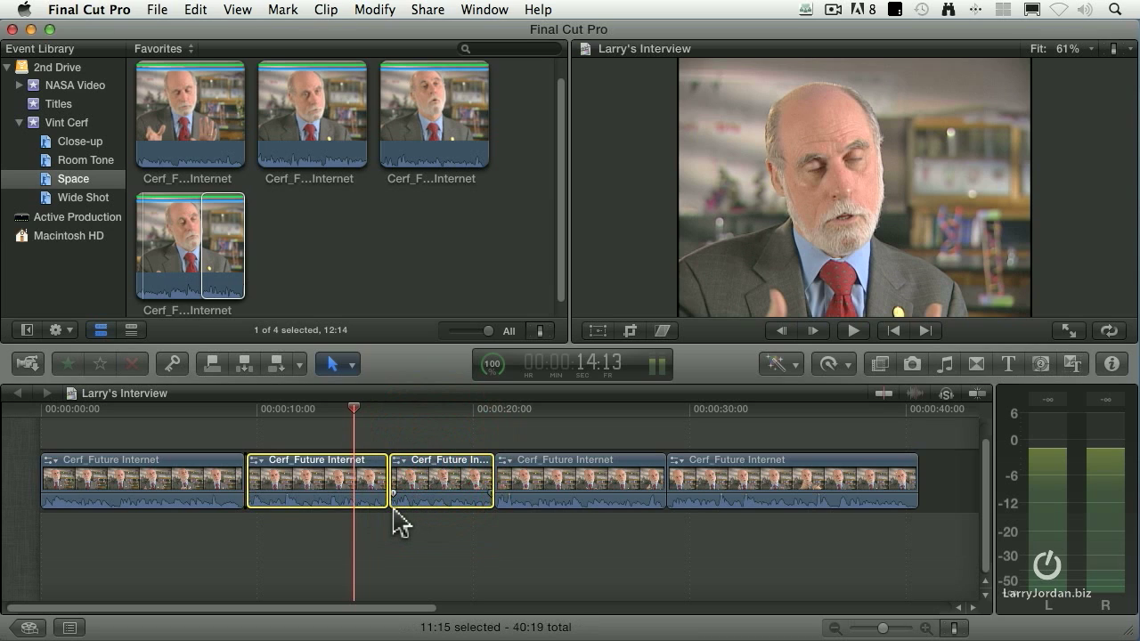
key("ctrl+s")
left_click(394, 438)
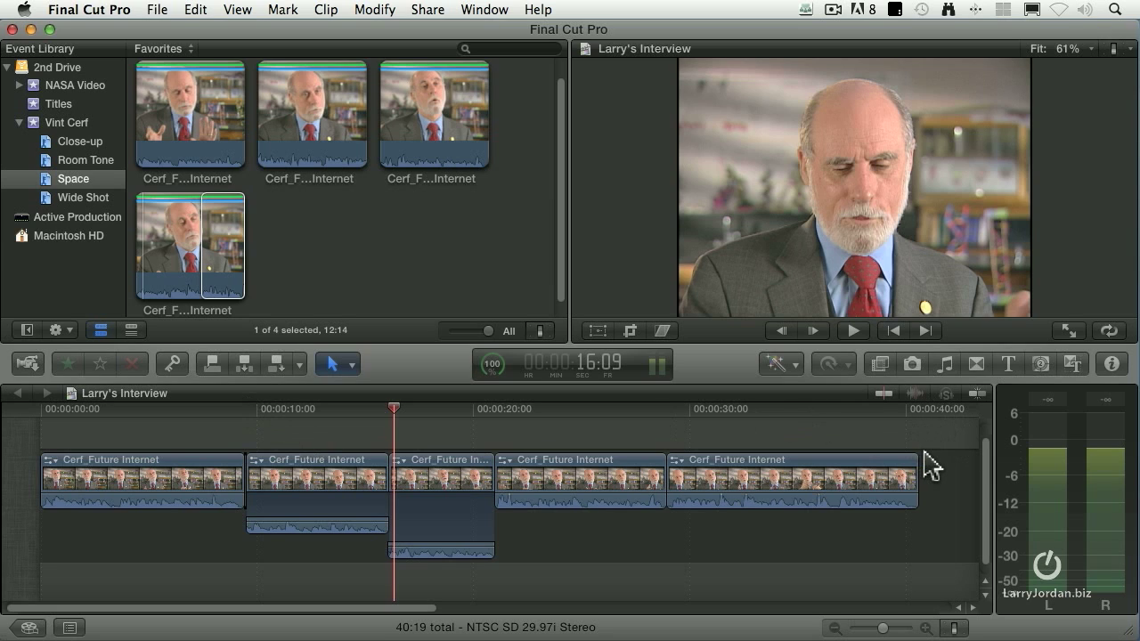
- Play the edited interview sequence from near its beginning to review the audio across the cuts
scroll(927, 463, "up", 2)
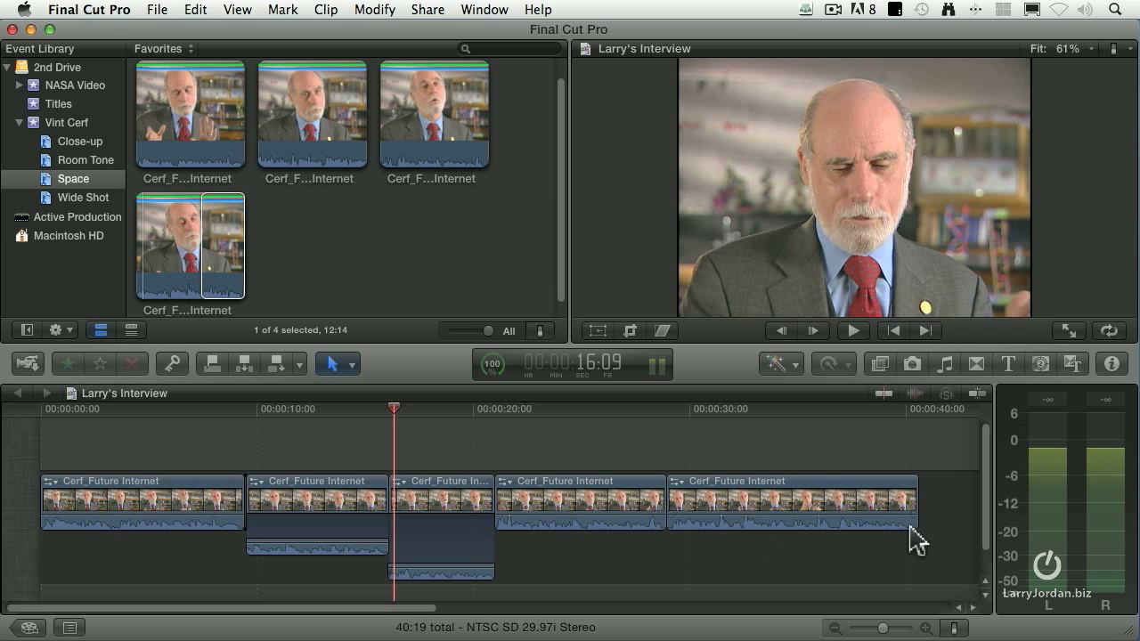
left_click(179, 411)
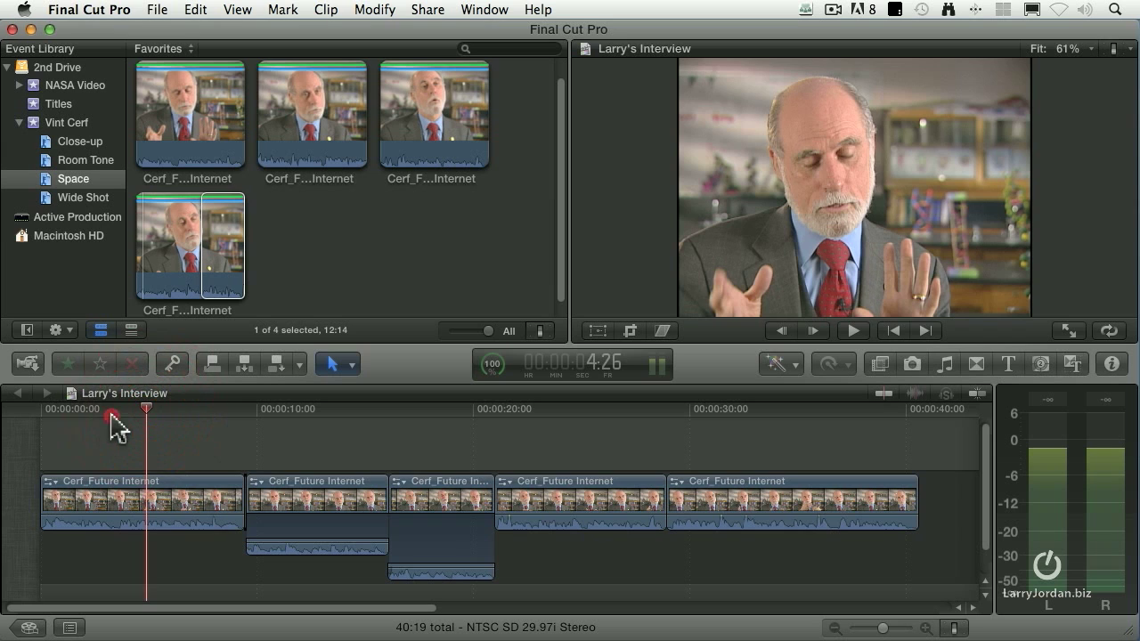
left_click_drag(111, 416, 74, 413)
key("space")
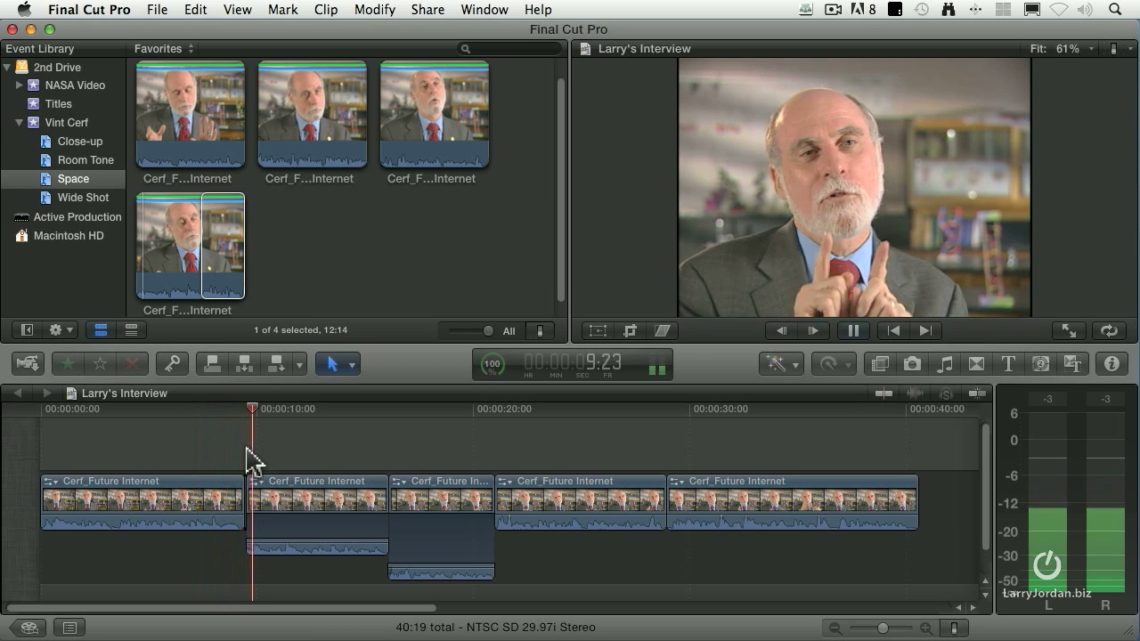
- Stop the sequence playback and open the NASA Video event with its clip filter set to All Clips
key("space")
mouse_move(186, 410)
left_mouse_down()
mouse_move(141, 411)
mouse_move(187, 411)
left_mouse_up()
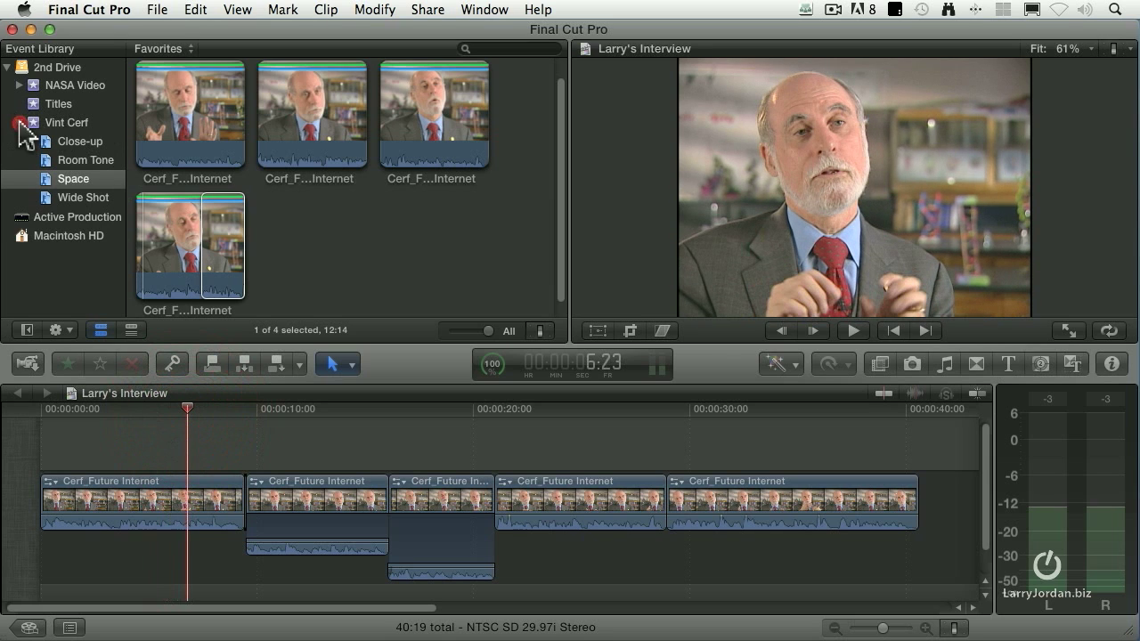
left_click(18, 123)
left_click(18, 86)
left_click(71, 86)
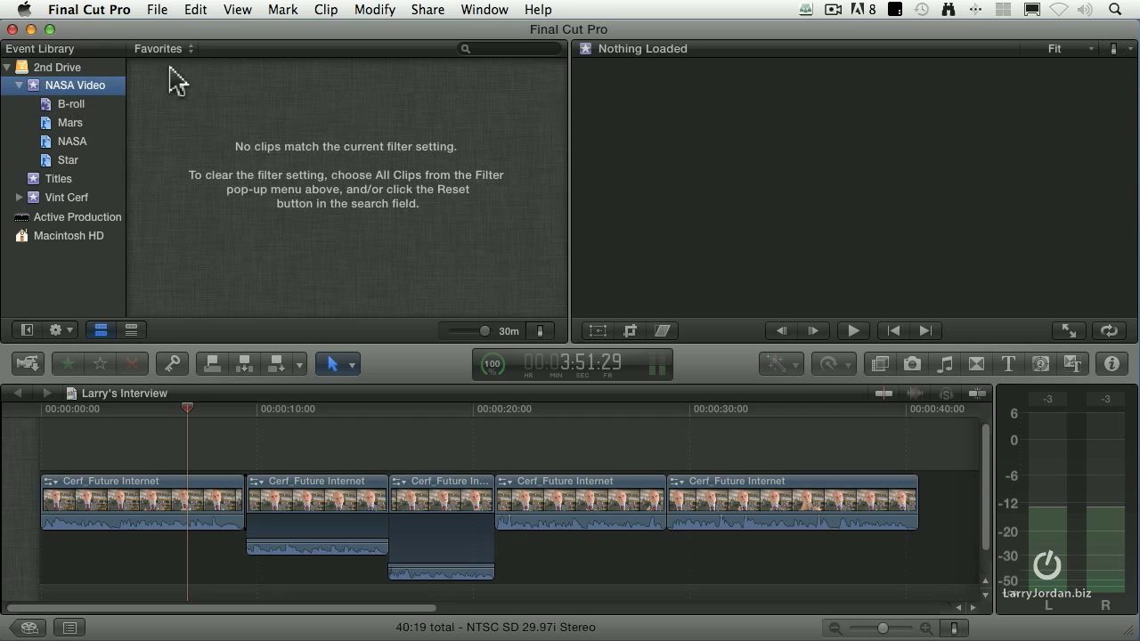
left_click(191, 49)
left_click(163, 40)
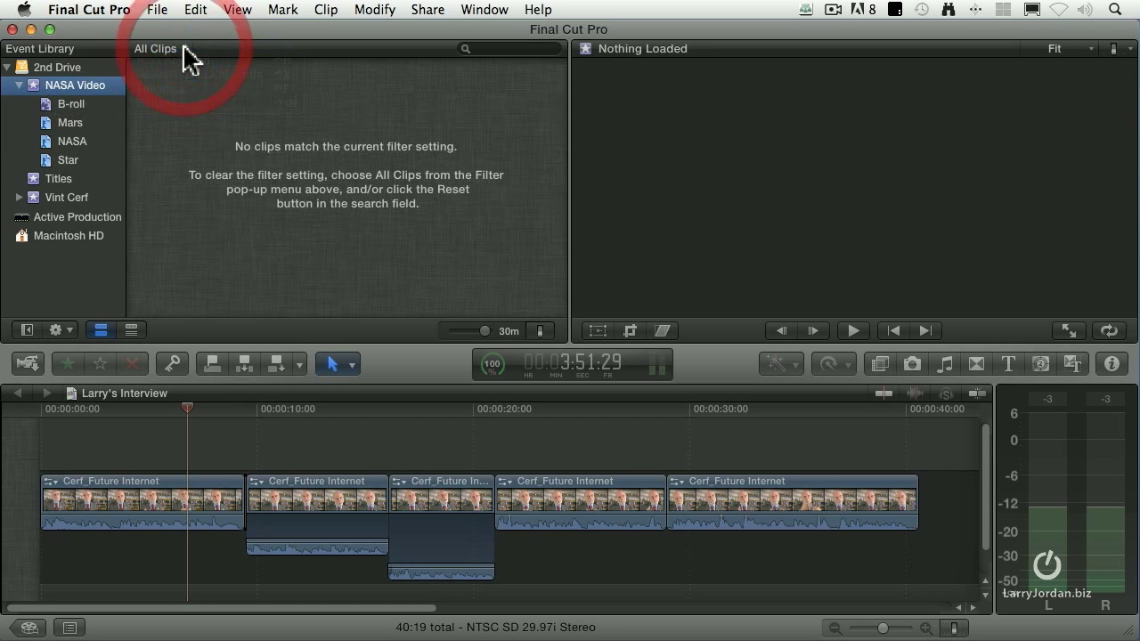
- Mark a 07:19 range in the NASA Mars Rover clip and place the timeline playhead at 6:11 over the first interview clip
scroll(470, 241, "up", 1)
scroll(471, 241, "down", 3)
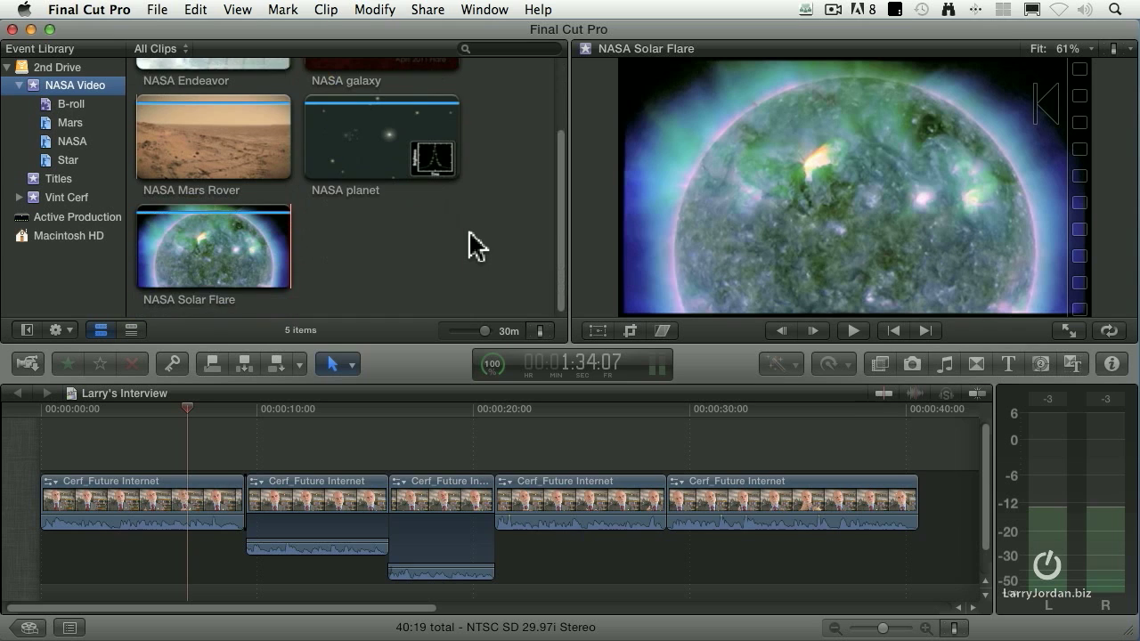
scroll(470, 241, "up", 3)
left_click(217, 246)
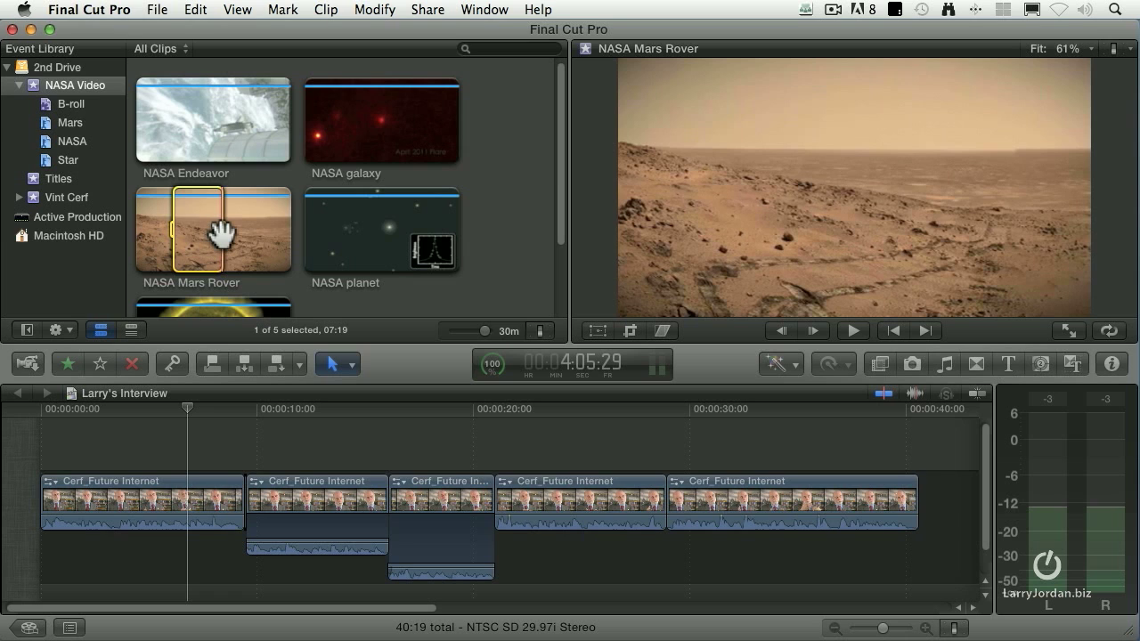
left_click_drag(178, 241, 178, 311)
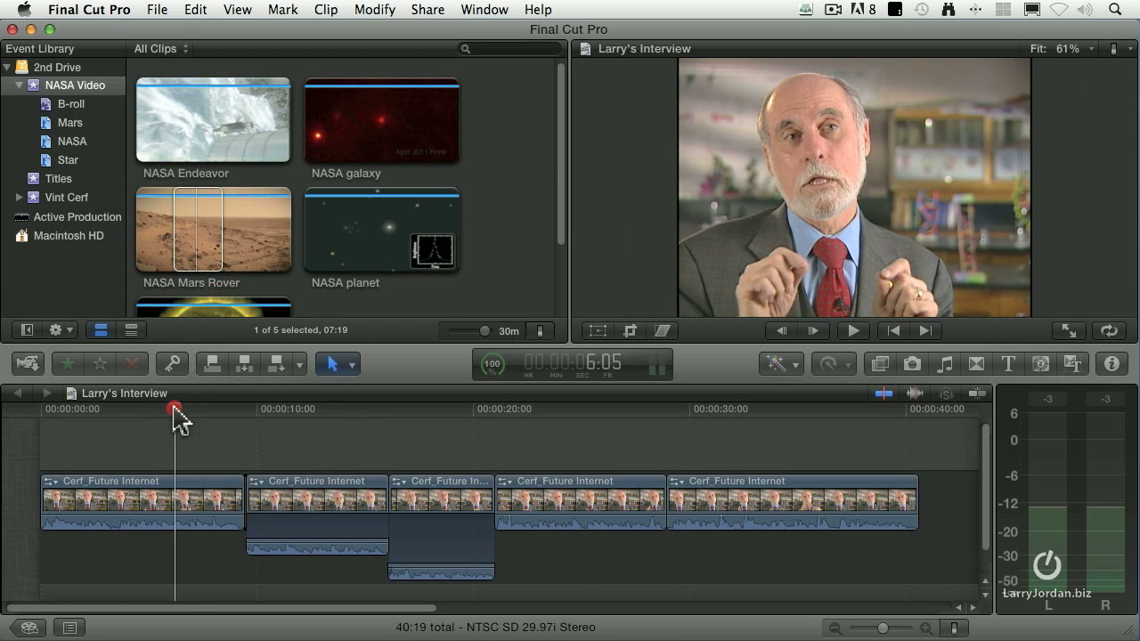
left_click(181, 408)
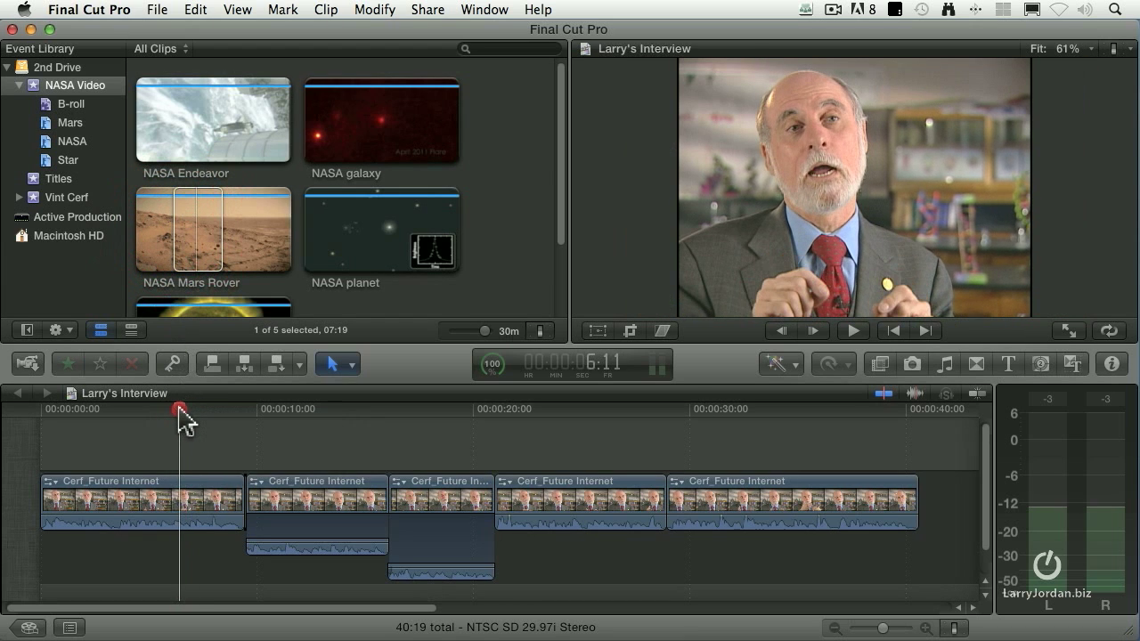
- Try connecting the marked Mars Rover range above the interview with both video and audio, and undo the edit after playing it
left_click(205, 362)
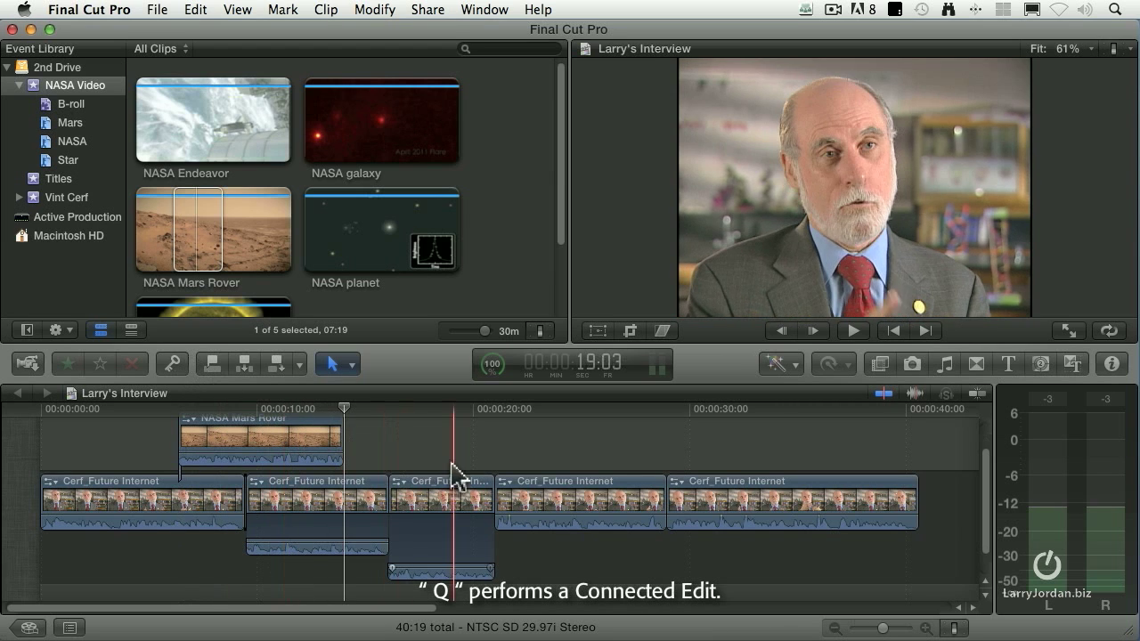
left_click(178, 408)
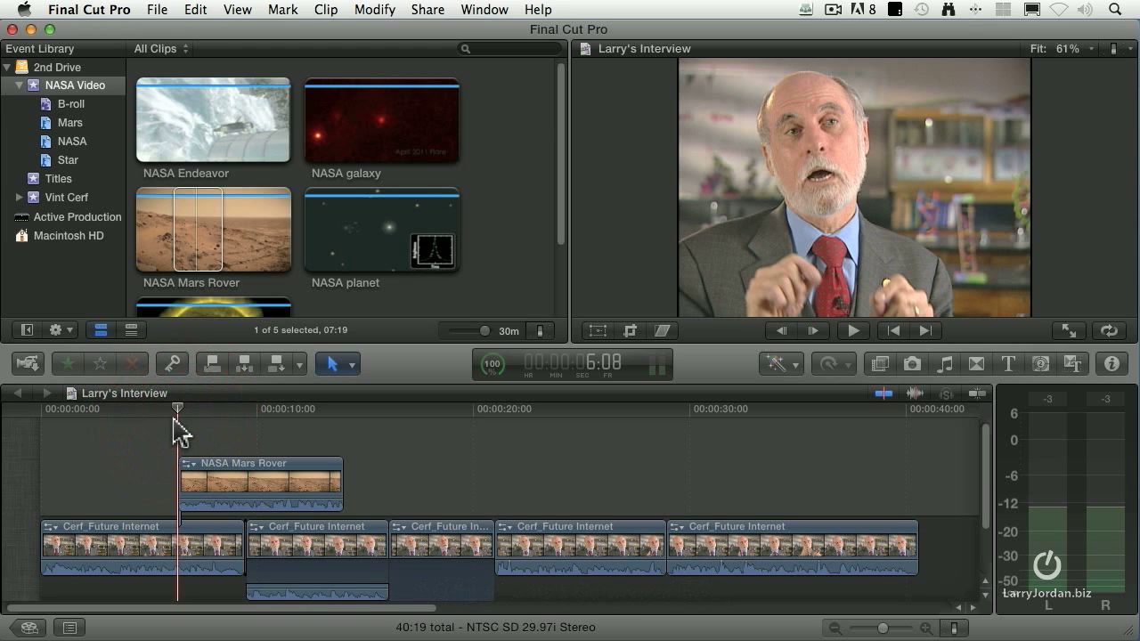
key("space")
key("space")
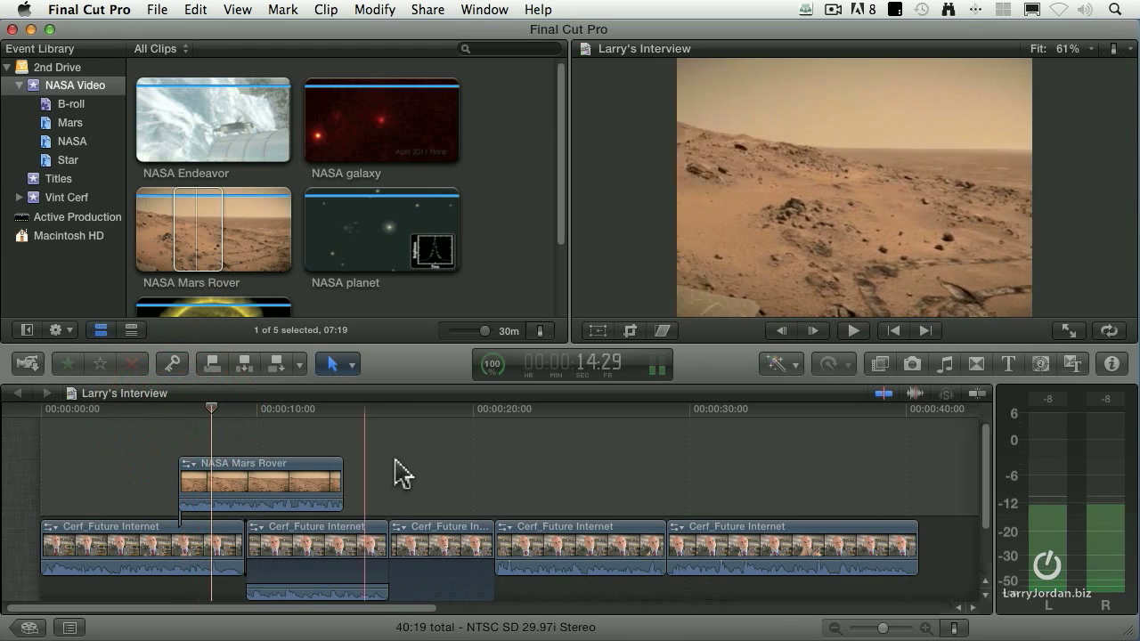
scroll(398, 472, "down", 2)
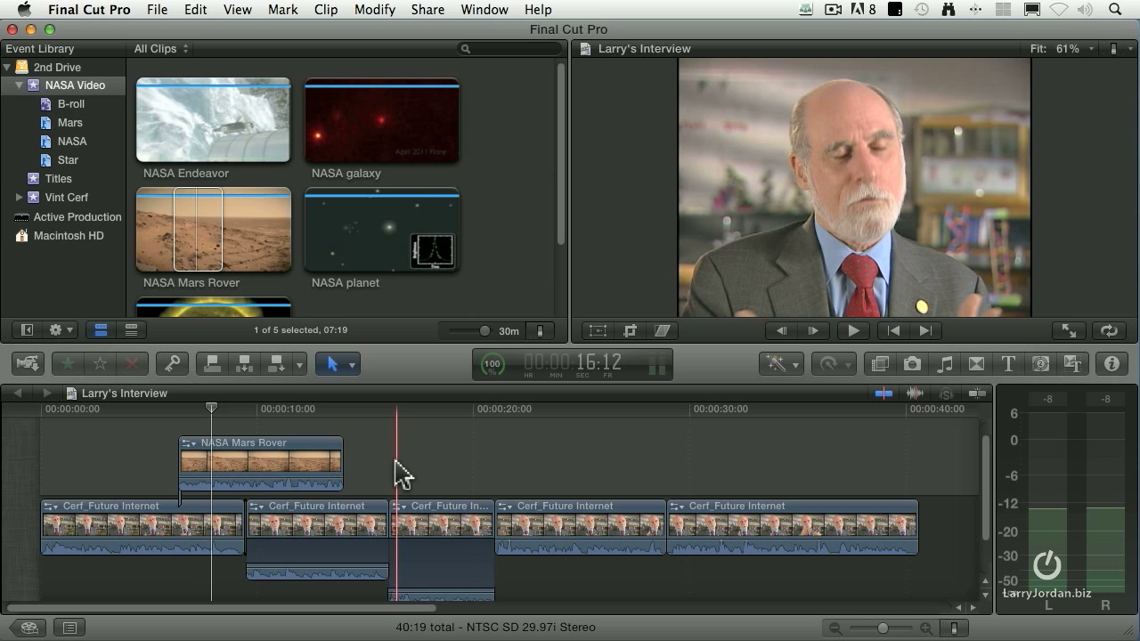
key("super+z")
- Restrict edits to Video Only and connect the marked Mars Rover range above the interview at the playhead
left_click(301, 366)
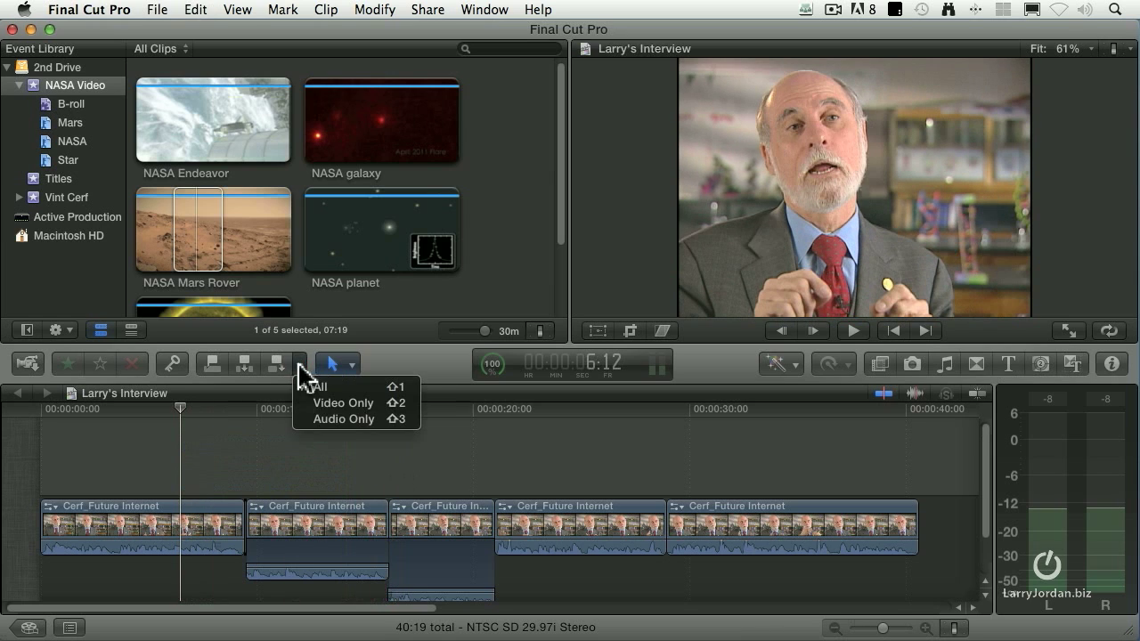
left_click(362, 405)
left_click(198, 241)
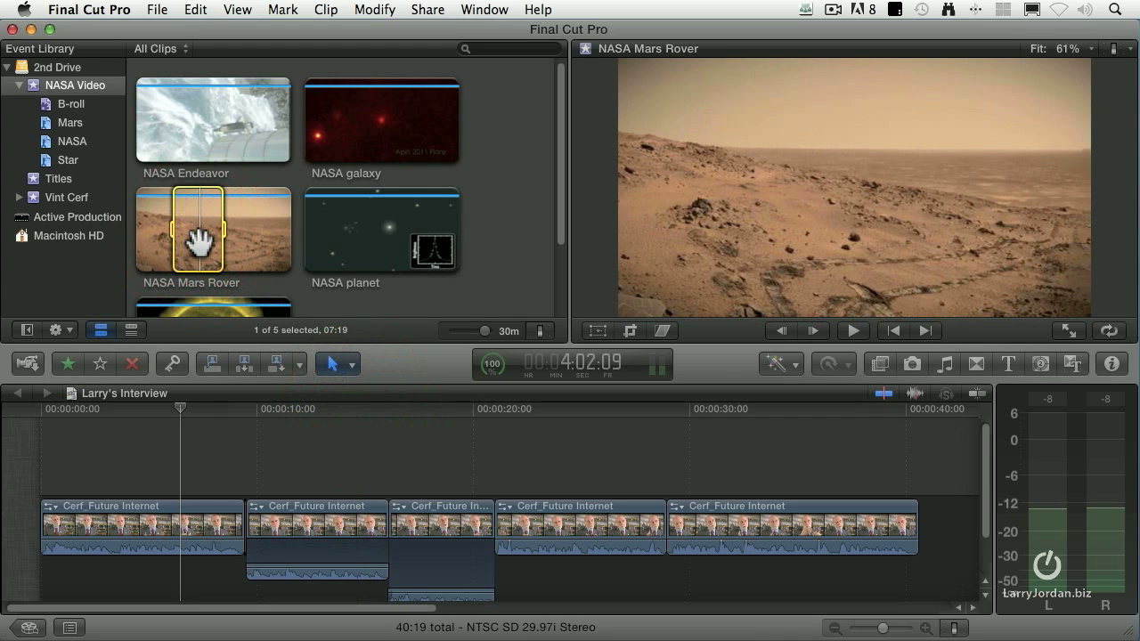
key("q")
- Play the sequence from about 5:15 to review the silent Mars Rover footage over the interview audio
left_click(157, 413)
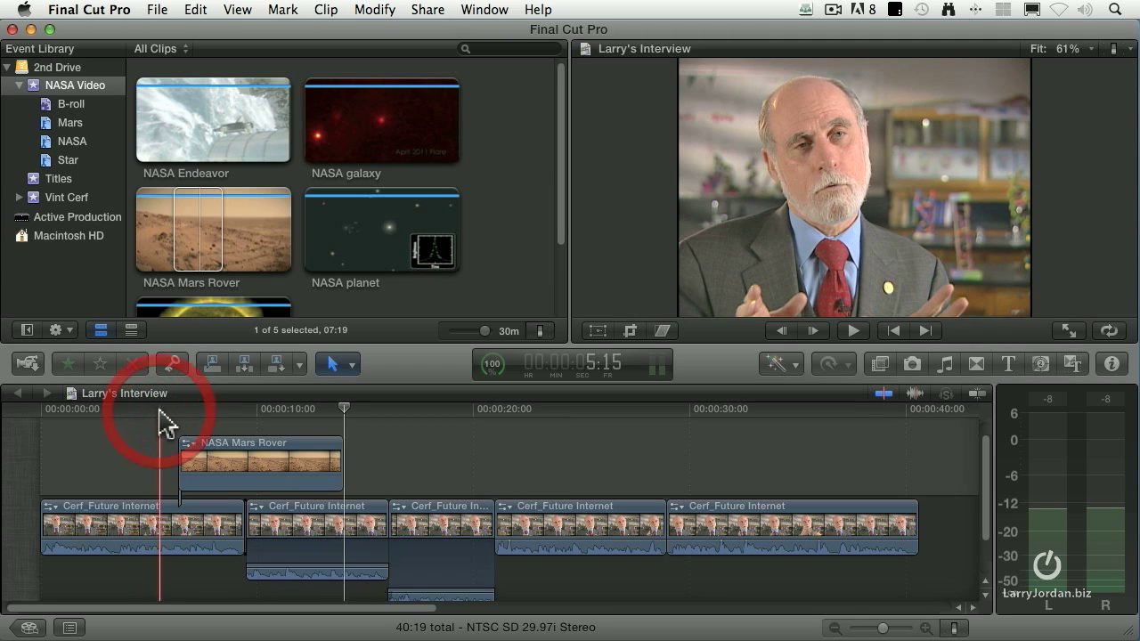
key("space")
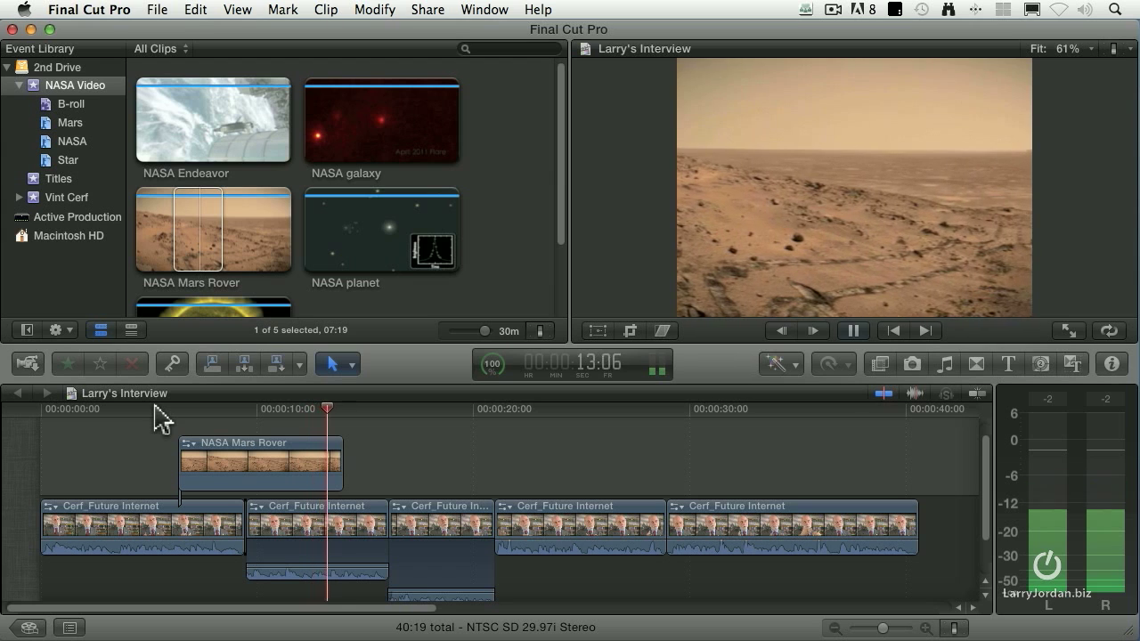
key("space")
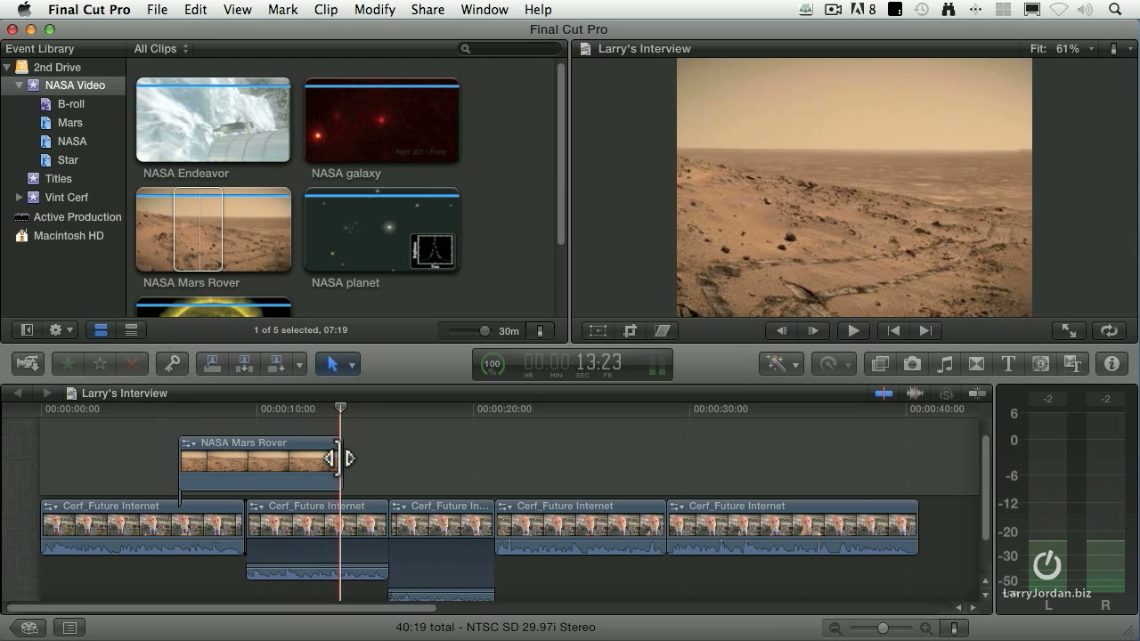
- Mark a 06:00 range in the NASA Endeavor clip, starting at 1:14:10
left_click(217, 121)
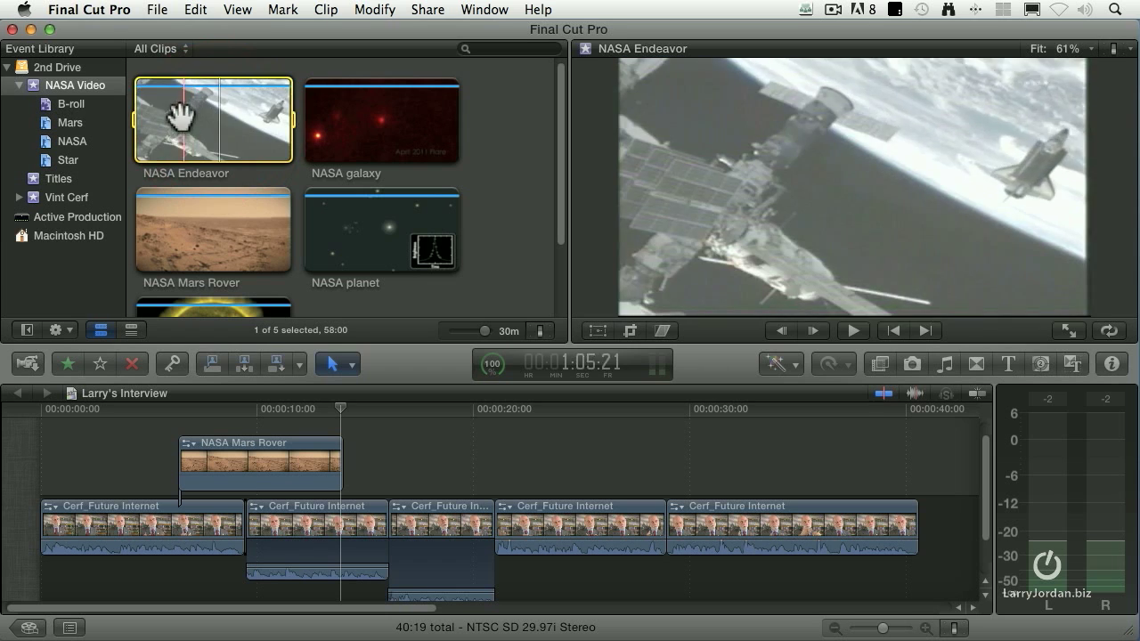
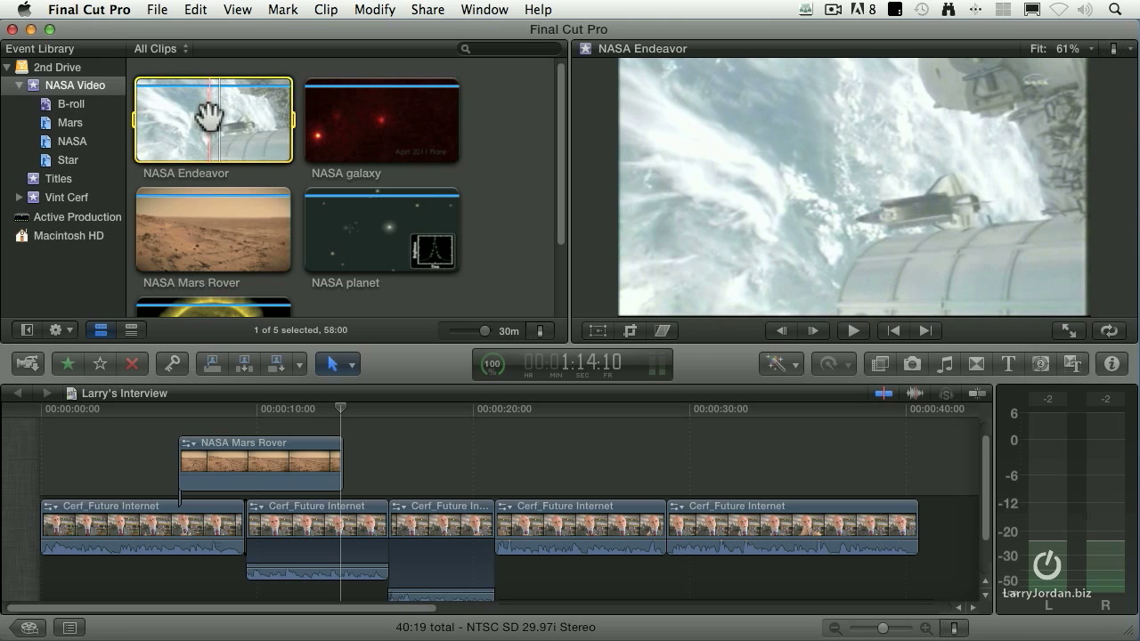
key("i")
key("space")
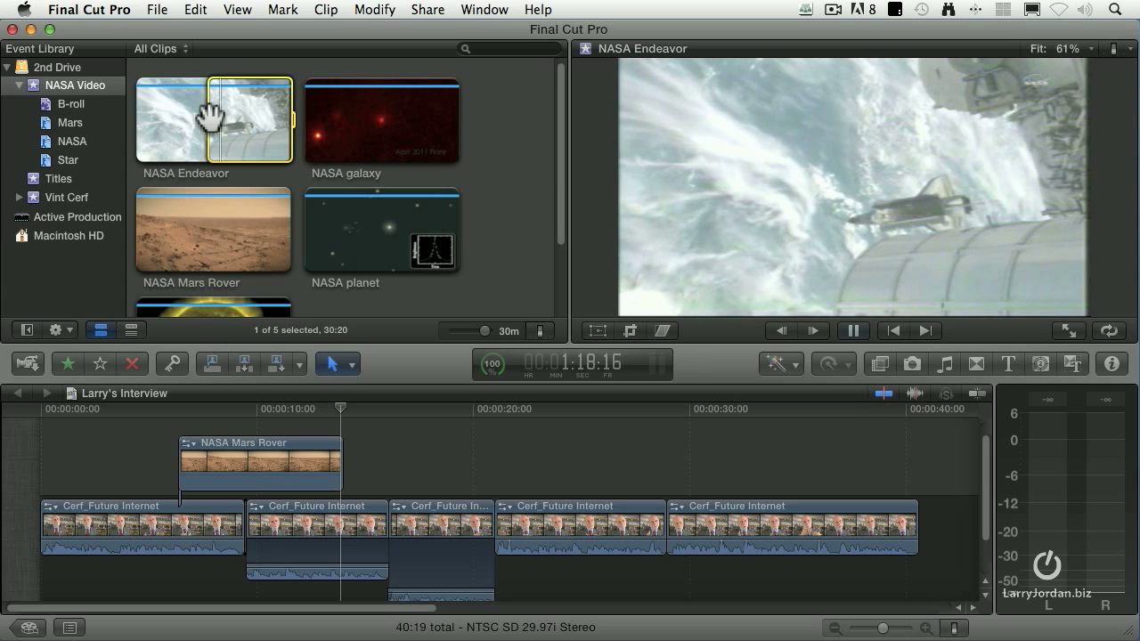
key("space")
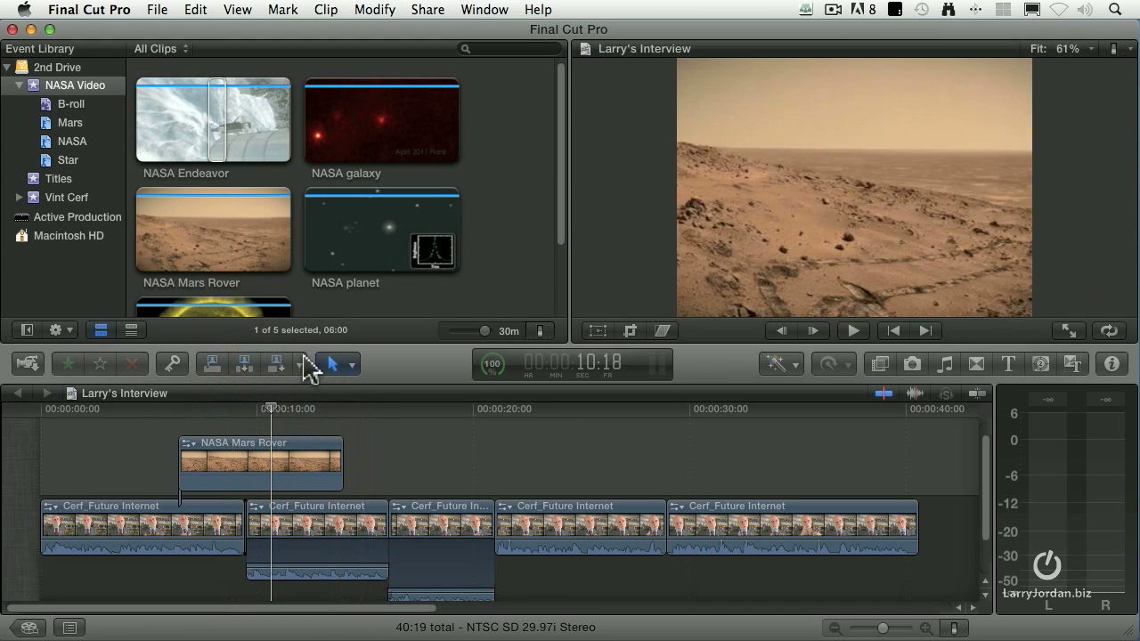
- Connect the NASA Endeavor range directly after the Mars Rover clip and play across the cut between them
left_click(367, 417)
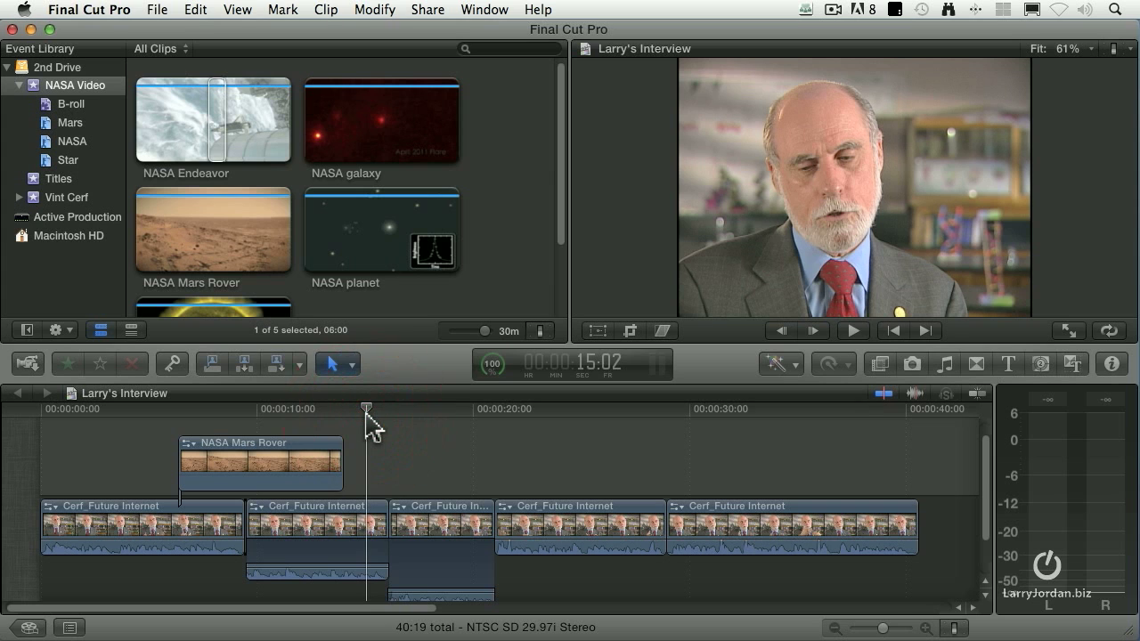
left_click_drag(204, 148, 410, 418)
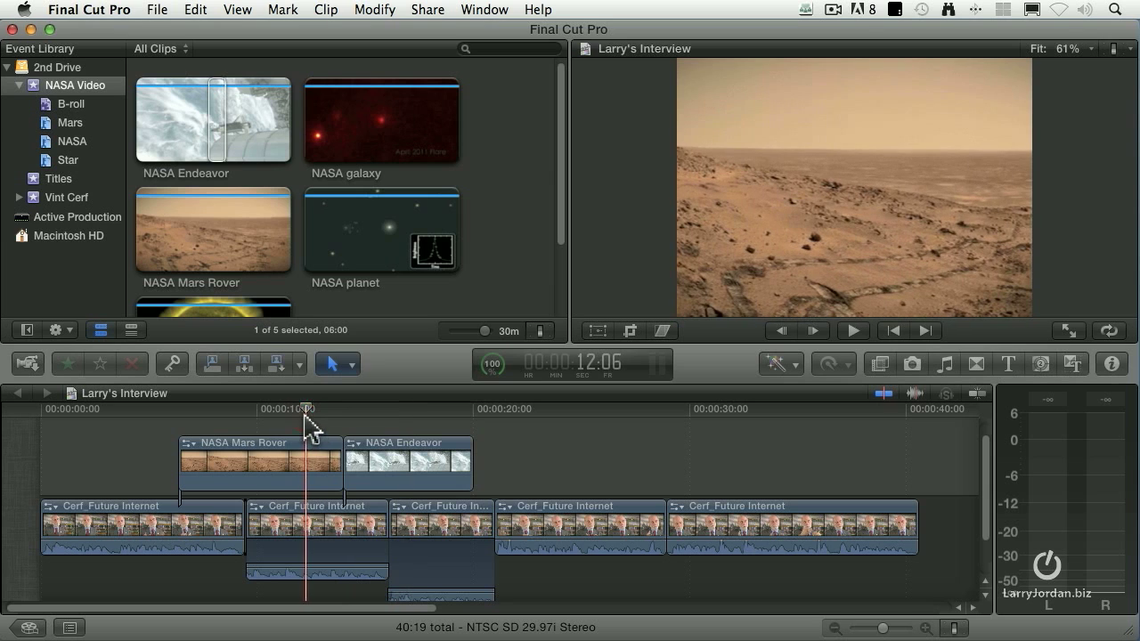
key("space")
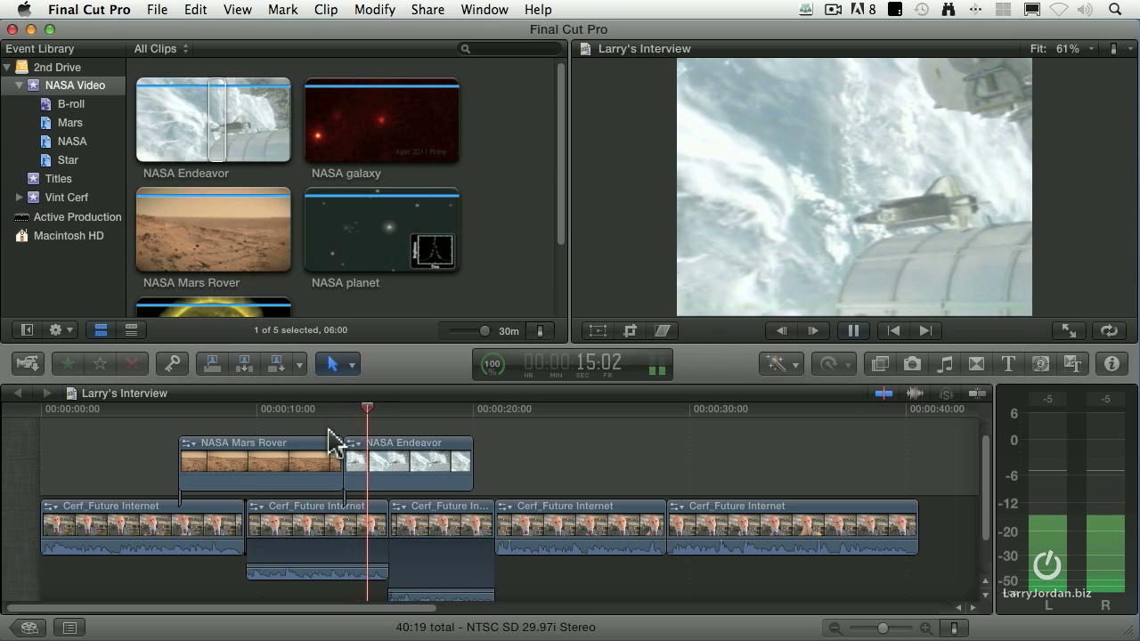
key("space")
- Select the connected Mars Rover and Endeavor clips and apply the default transition to all their edges
left_click(329, 469)
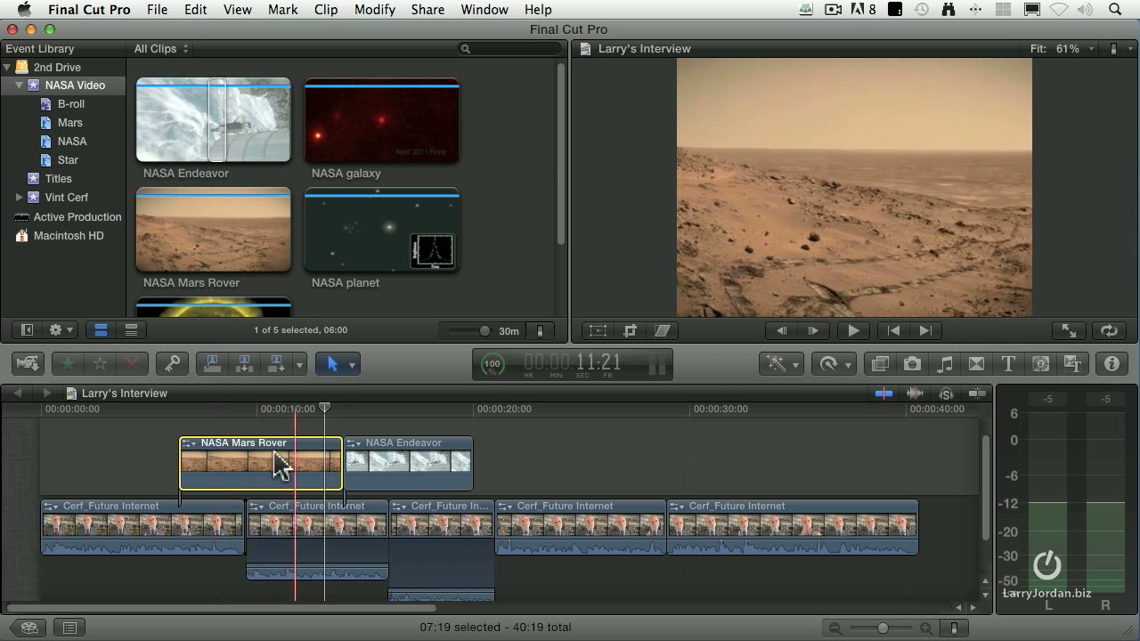
left_click_drag(145, 437, 495, 488)
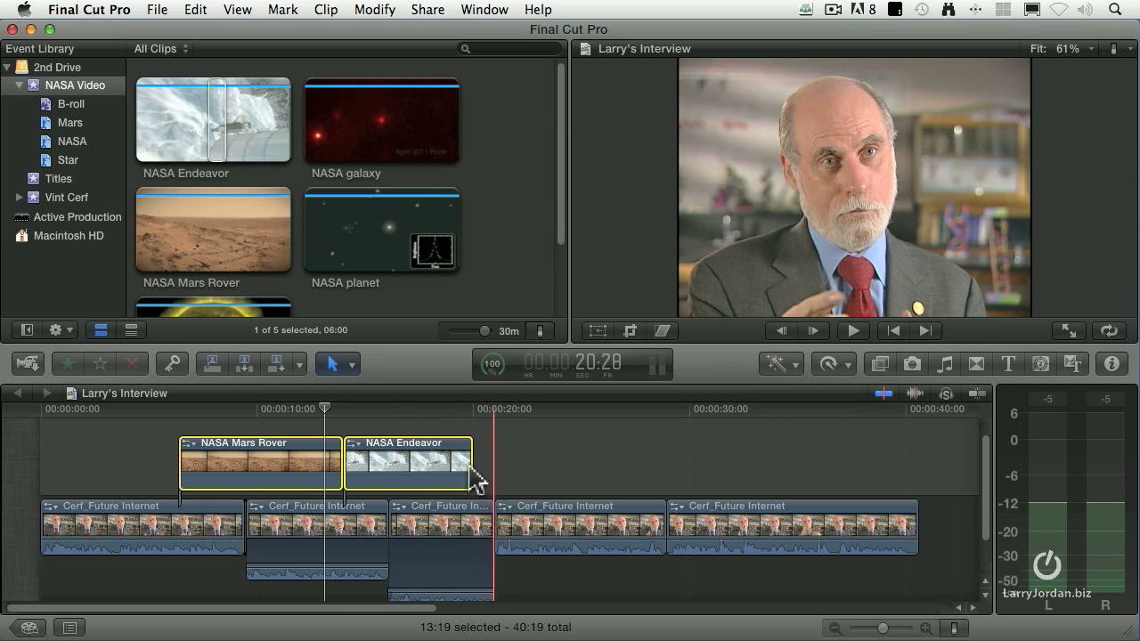
left_click(321, 15)
left_click(356, 205)
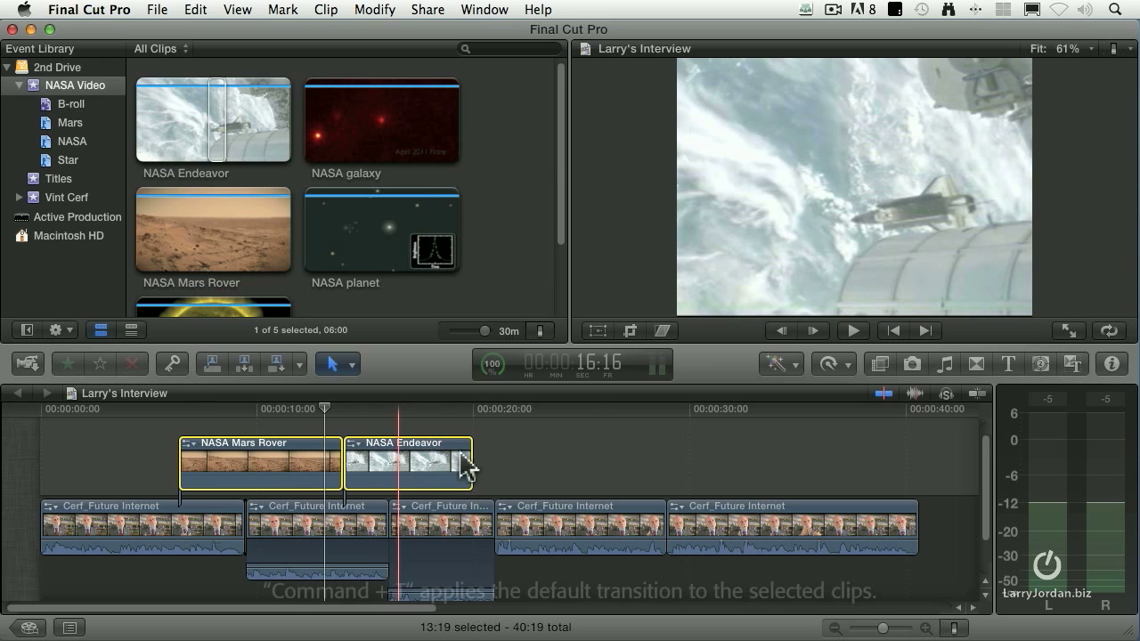
key("super+t")
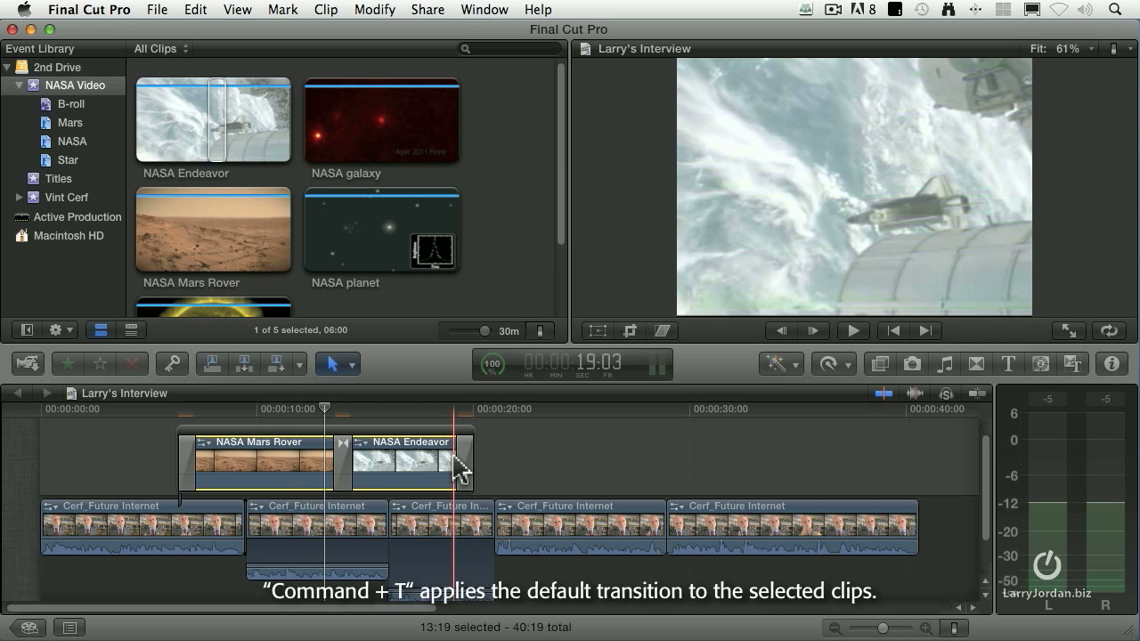
- Check the default transition length in the editing preferences, and play the sequence from about 5:27 to review the new transitions
left_click(90, 9)
left_click(100, 57)
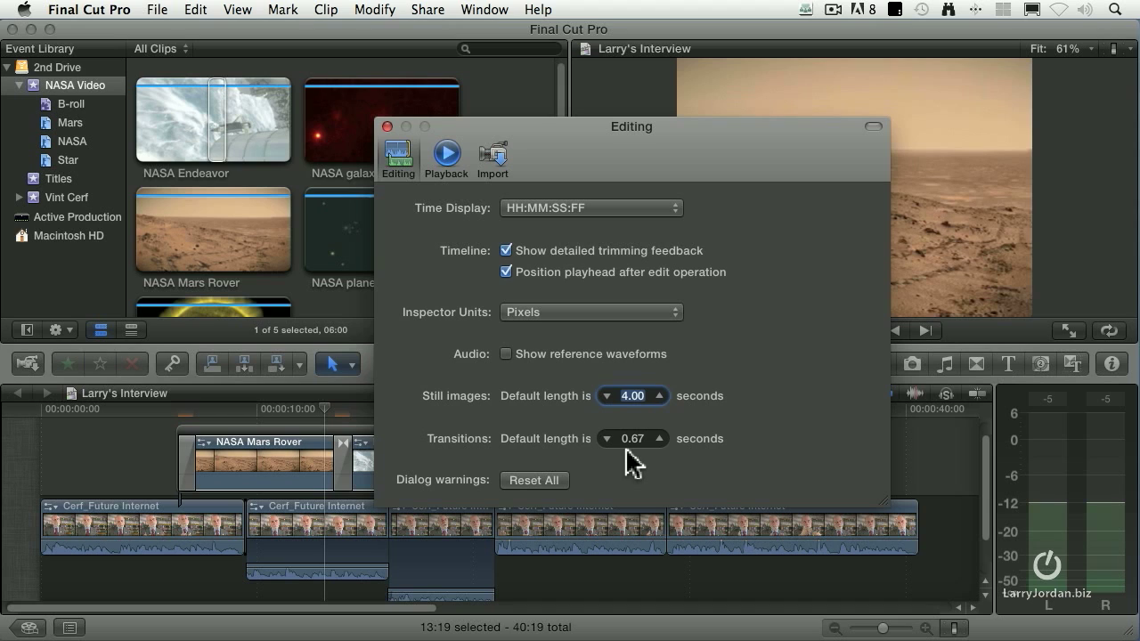
left_click(387, 127)
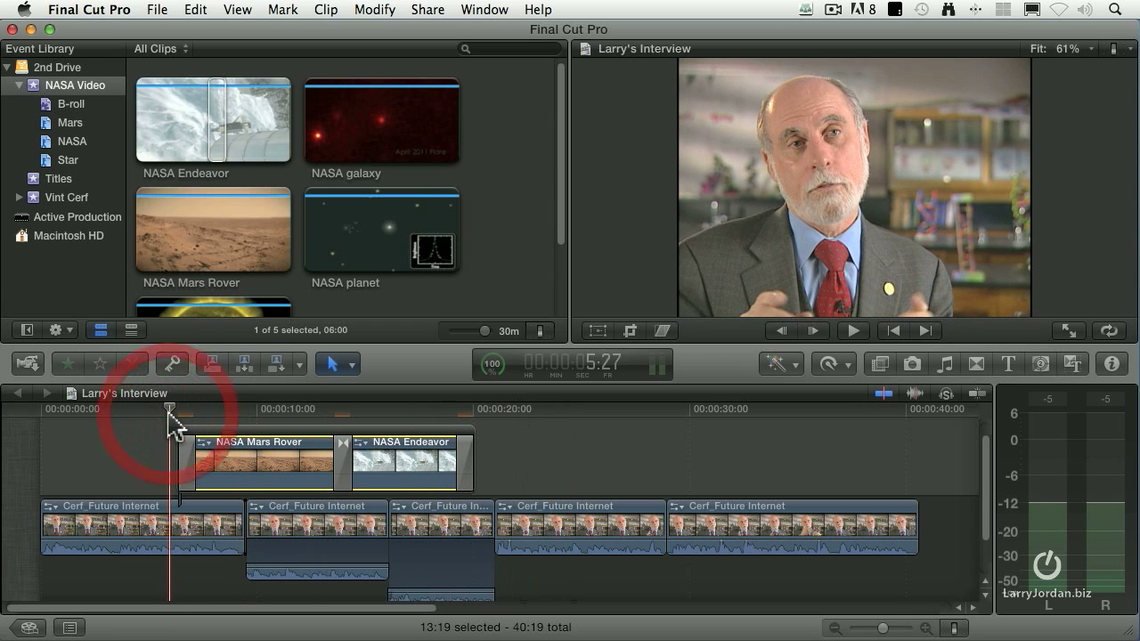
key("space")
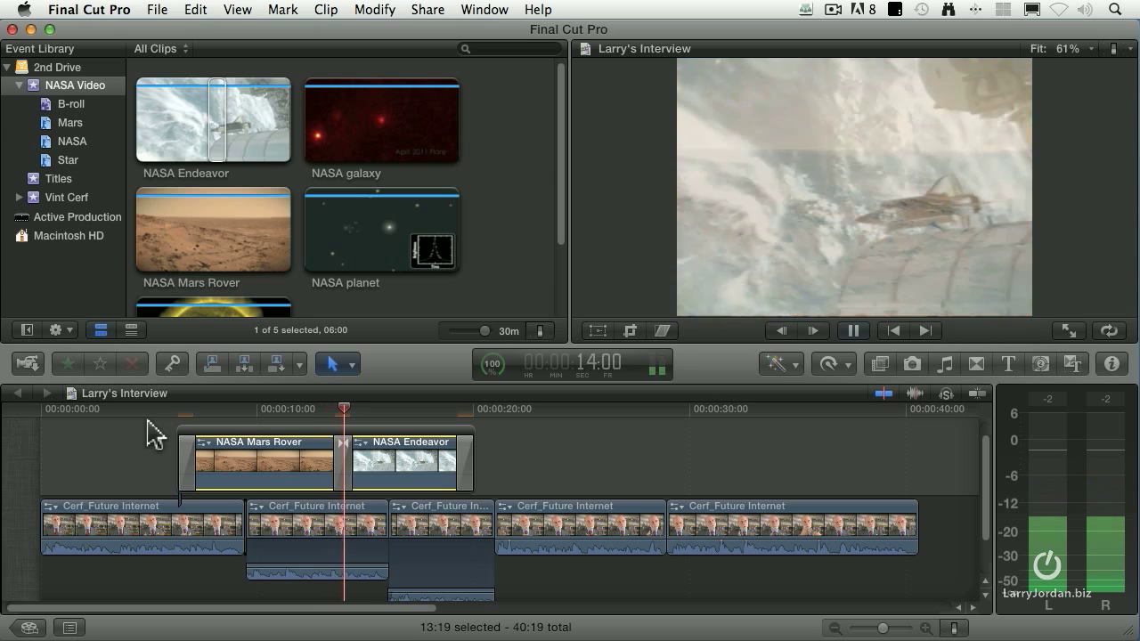
key("space")
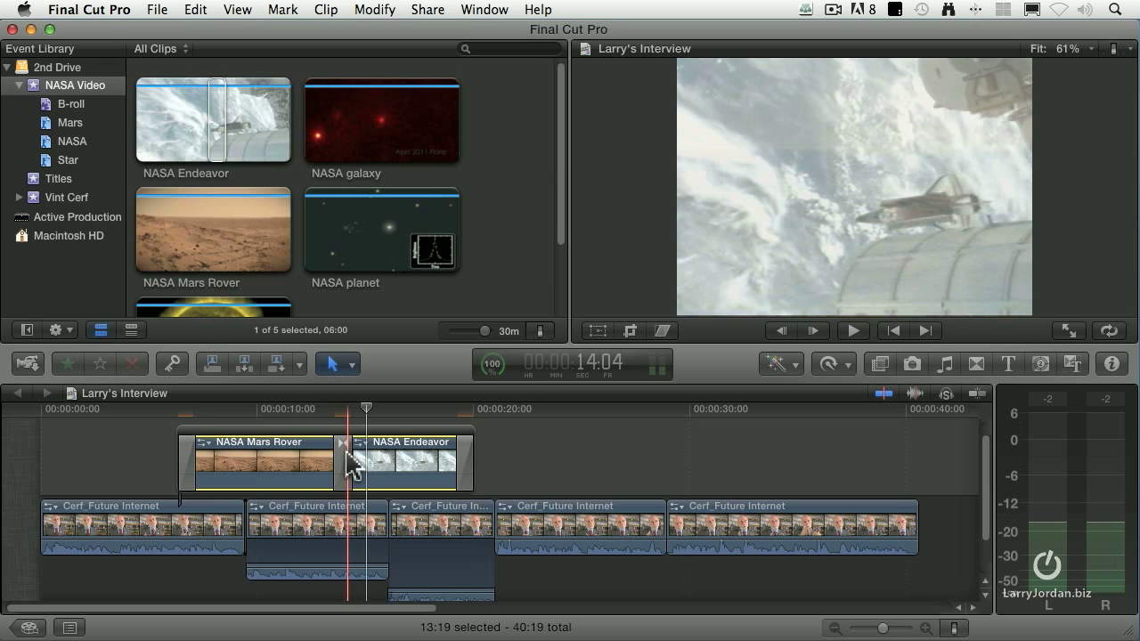
- Roll the edit point under the transition between Mars Rover and Endeavor earlier, to about 13:20
key("super+equal")
key("super+equal")
key("super+equal")
key("super+equal")
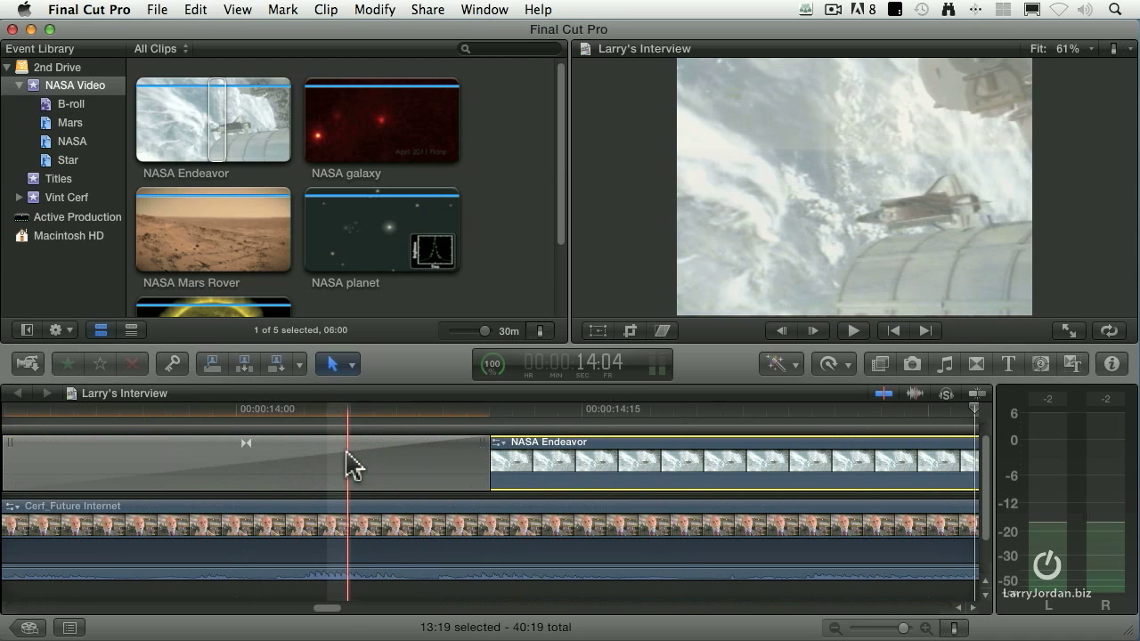
scroll(382, 476, "left", 5)
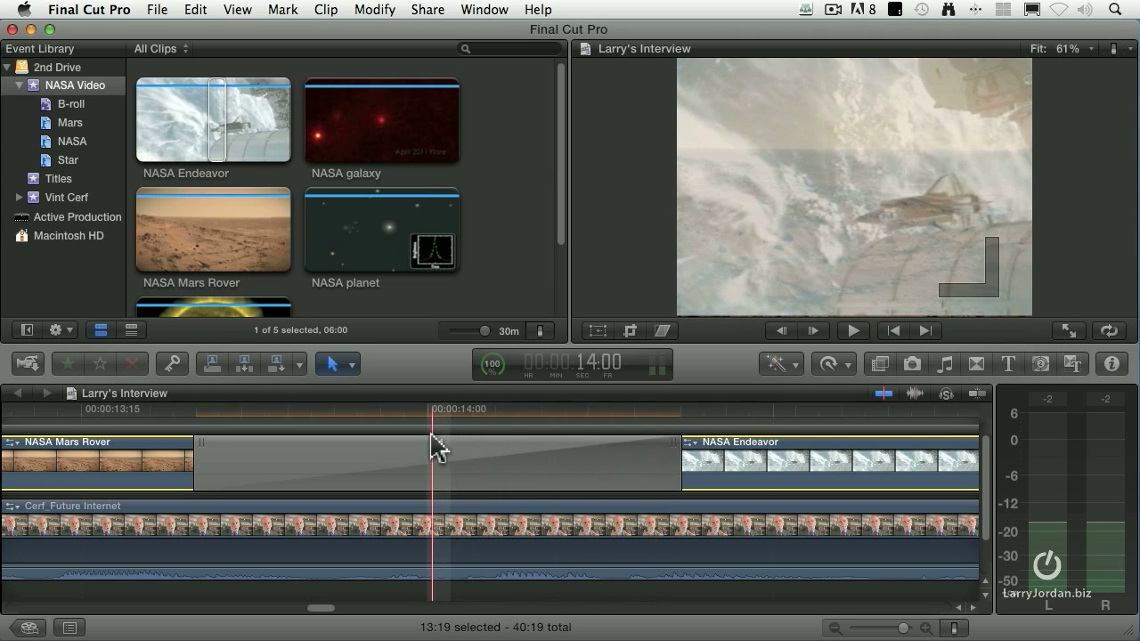
left_click_drag(440, 442, 207, 450)
scroll(303, 461, "left", 10)
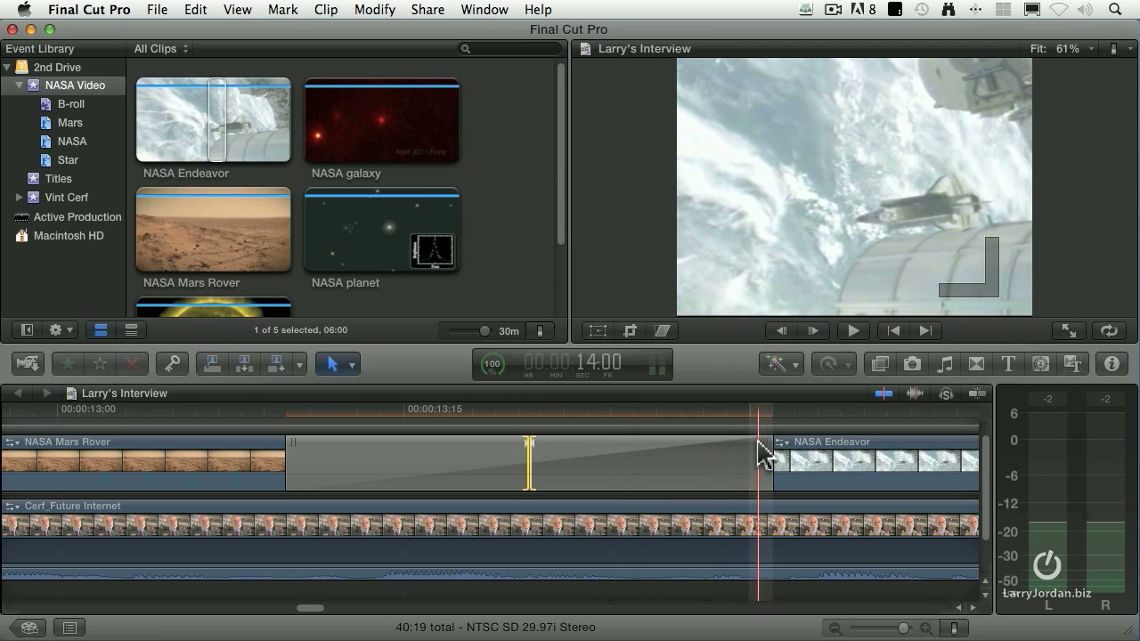
- Adjust both edges of the transition between Mars Rover and Endeavor, and play across it from about 11:00
mouse_move(762, 443)
left_mouse_down()
mouse_move(718, 443)
mouse_move(773, 443)
left_mouse_up()
mouse_move(314, 443)
left_mouse_down()
mouse_move(264, 442)
mouse_move(337, 445)
mouse_move(331, 455)
left_mouse_up()
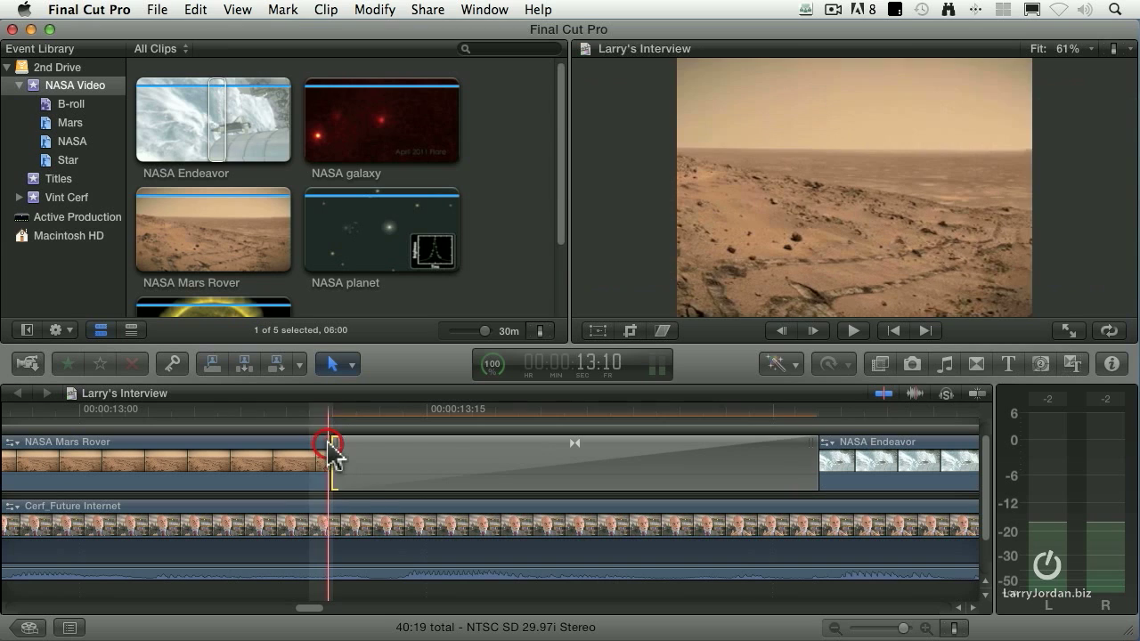
key("shift+z")
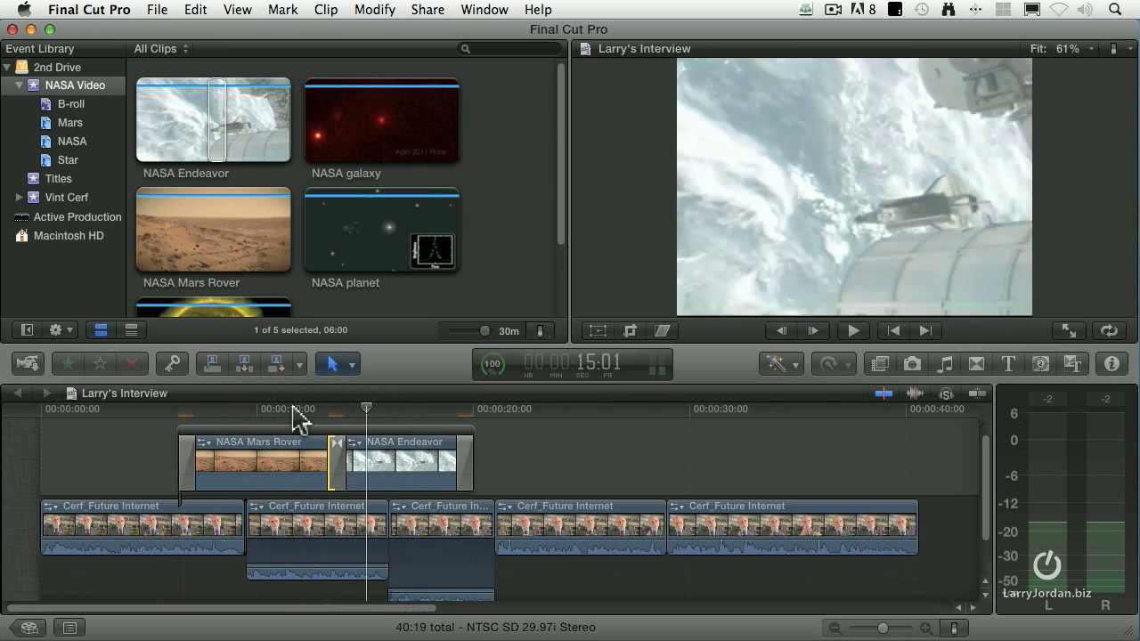
left_click(281, 409)
key("space")
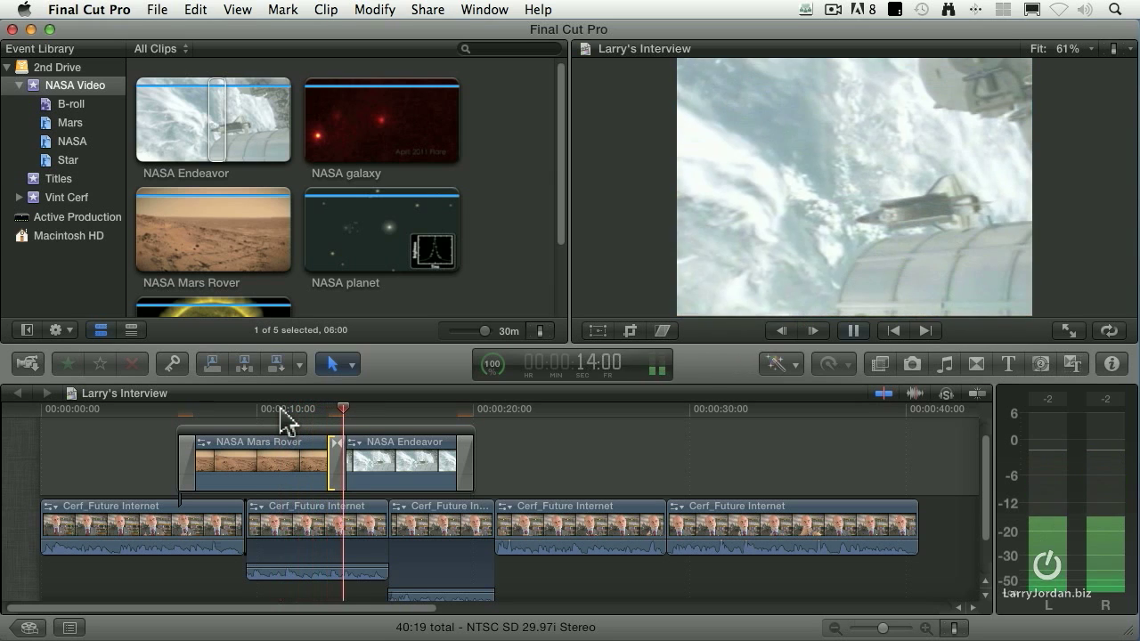
key("space")
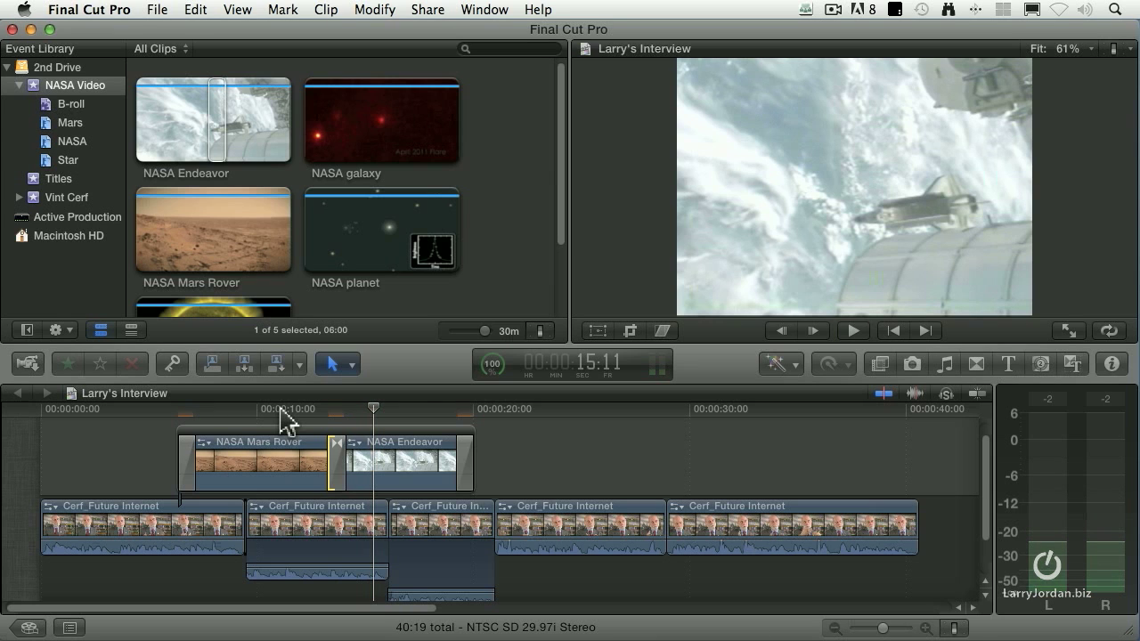
- Delete the transition at the end of the connected NASA Endeavor clip and park the playhead at that clip's end
left_click(472, 465)
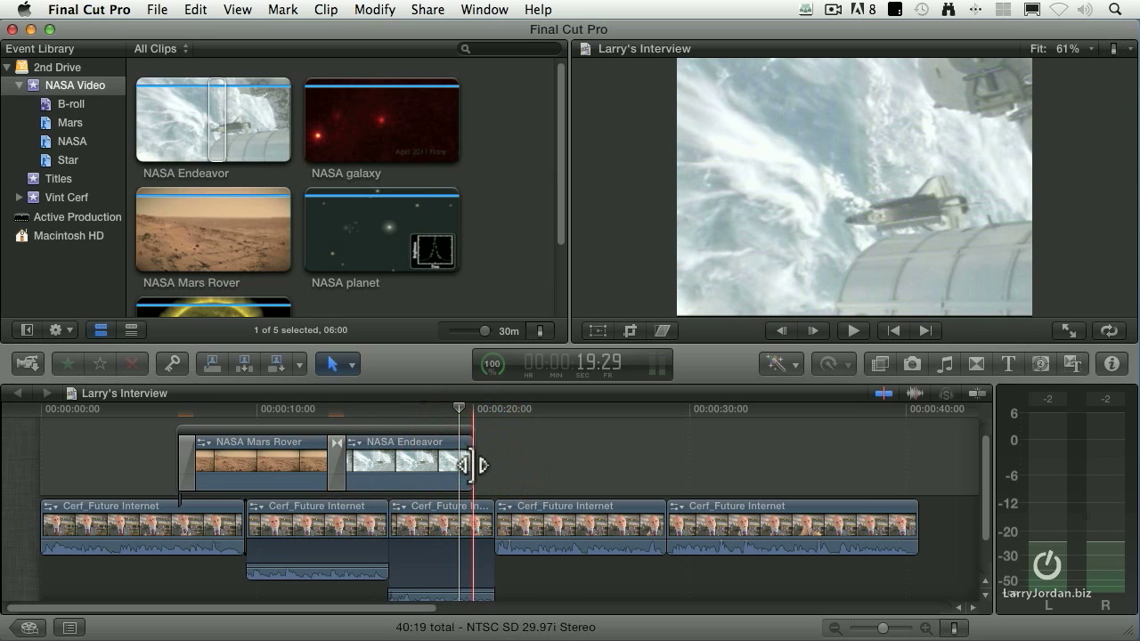
left_click(474, 464)
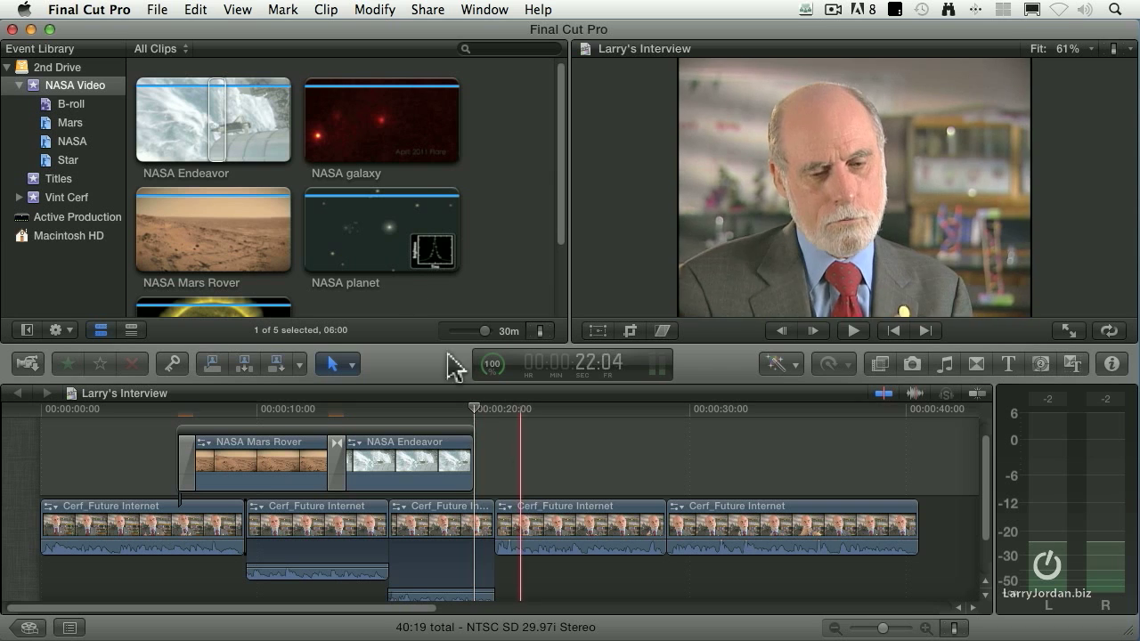
- Mark a range in the NASA planet source clip starting at about 6:10 with a duration of 4:00
key("super+1")
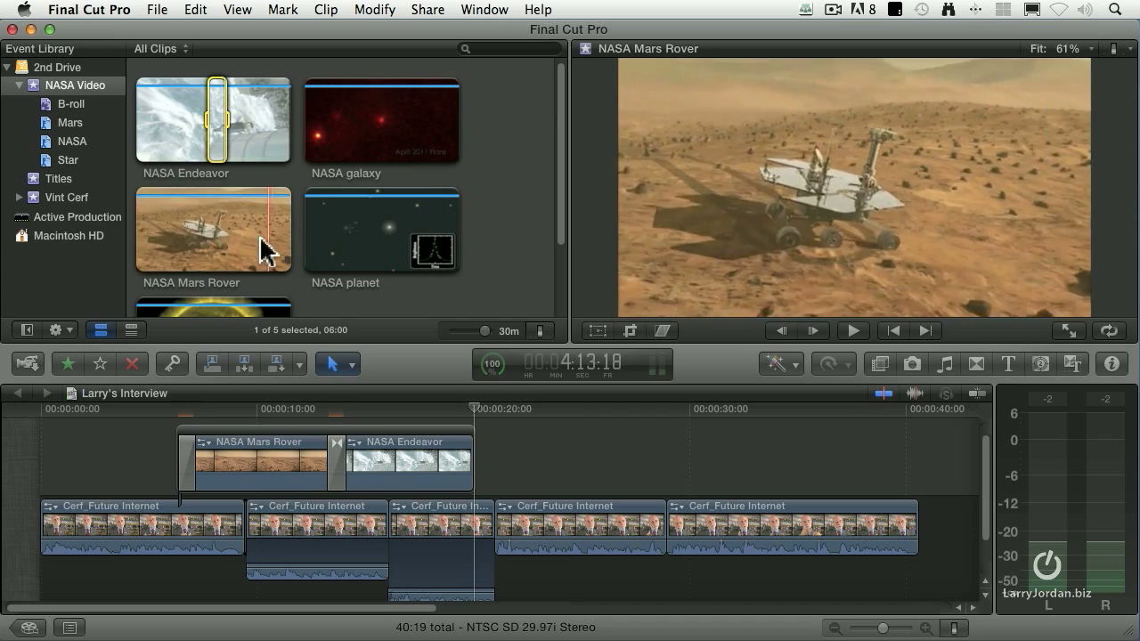
left_click(340, 237)
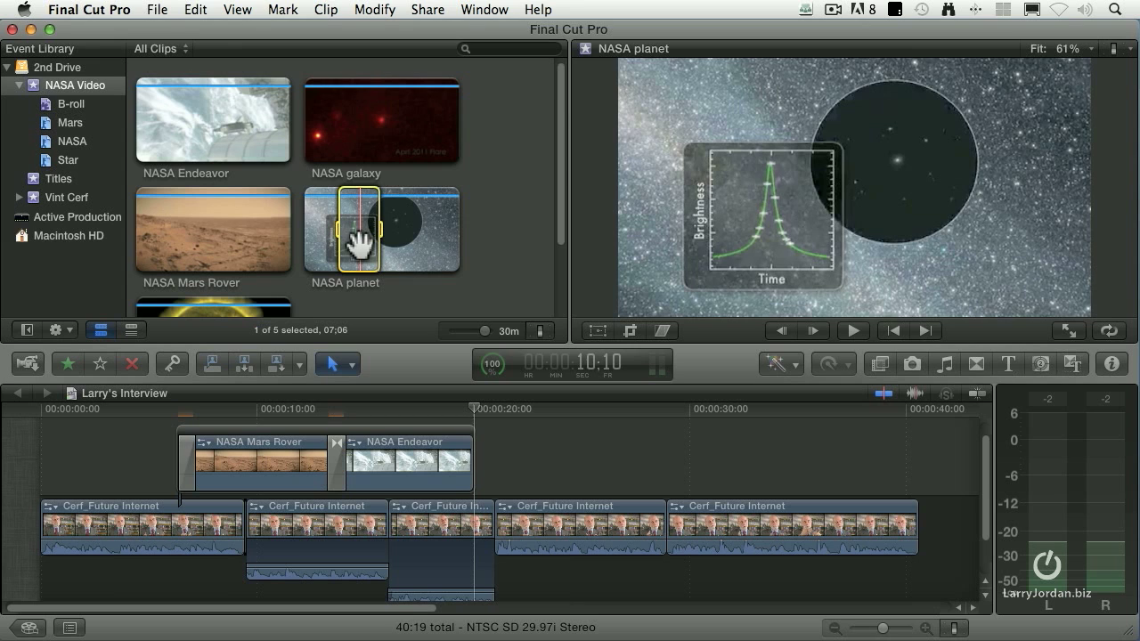
left_click(501, 250)
left_click(403, 239)
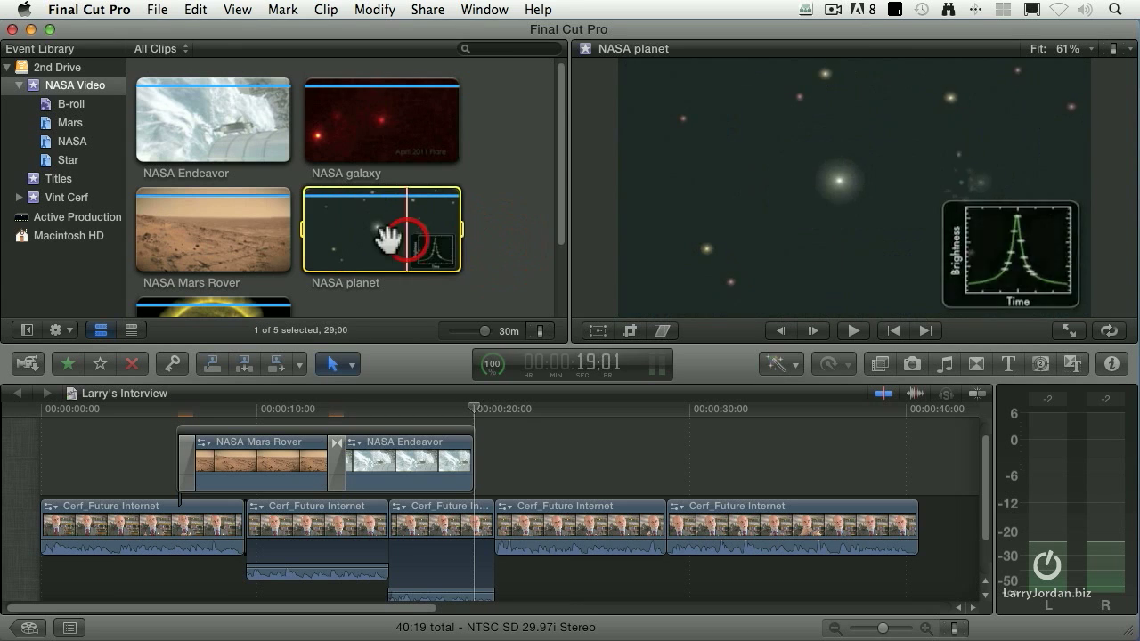
left_click_drag(303, 230, 338, 230)
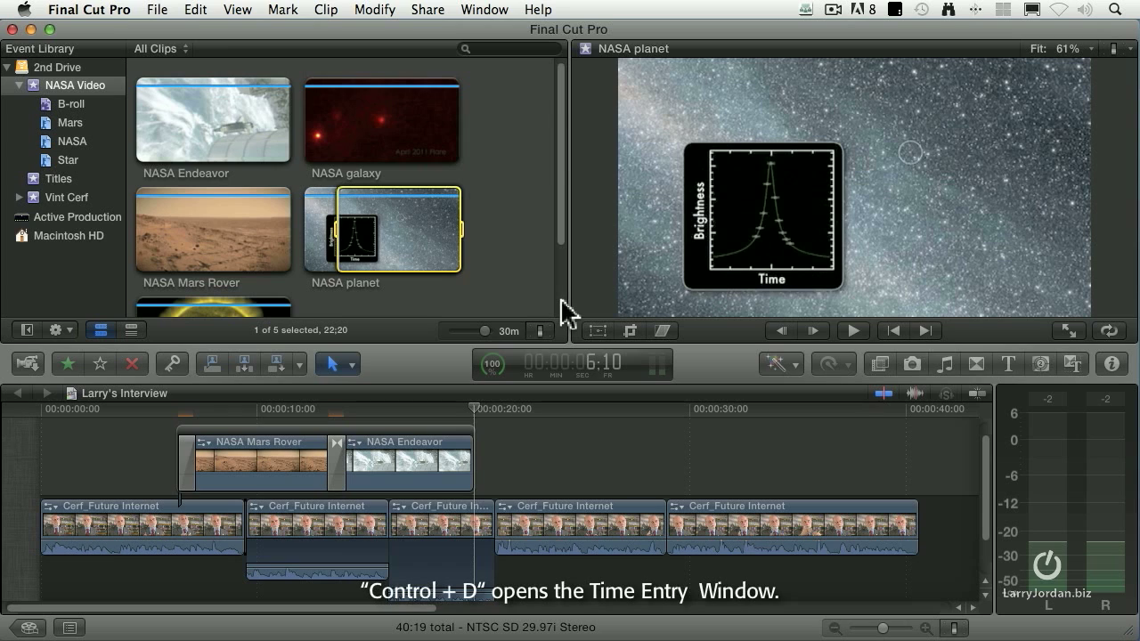
key("ctrl+d")
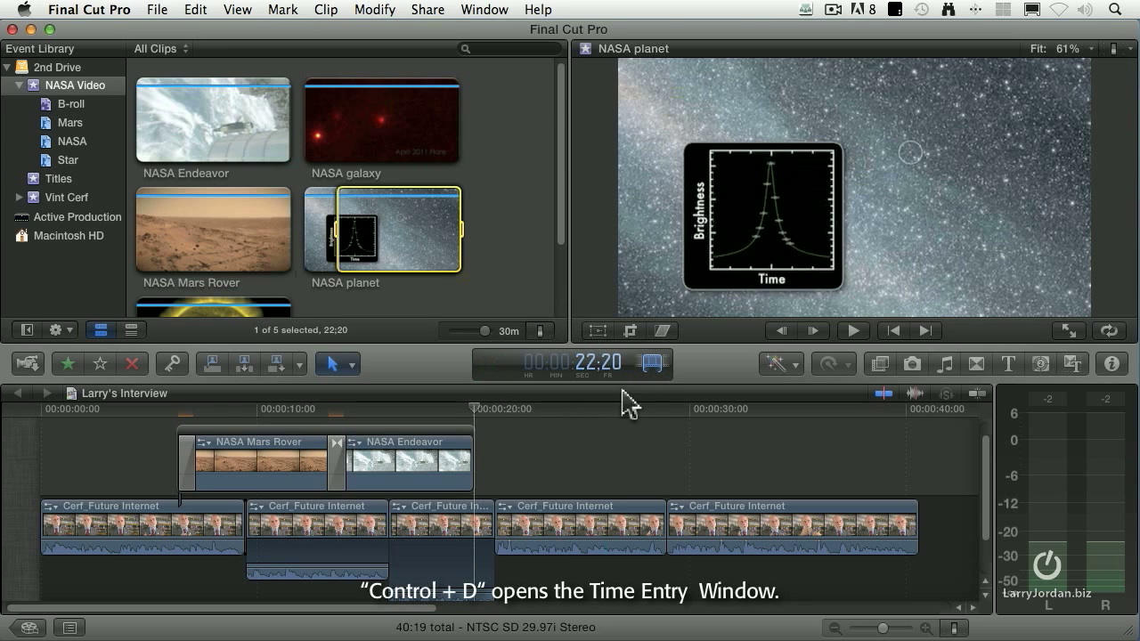
type("4")
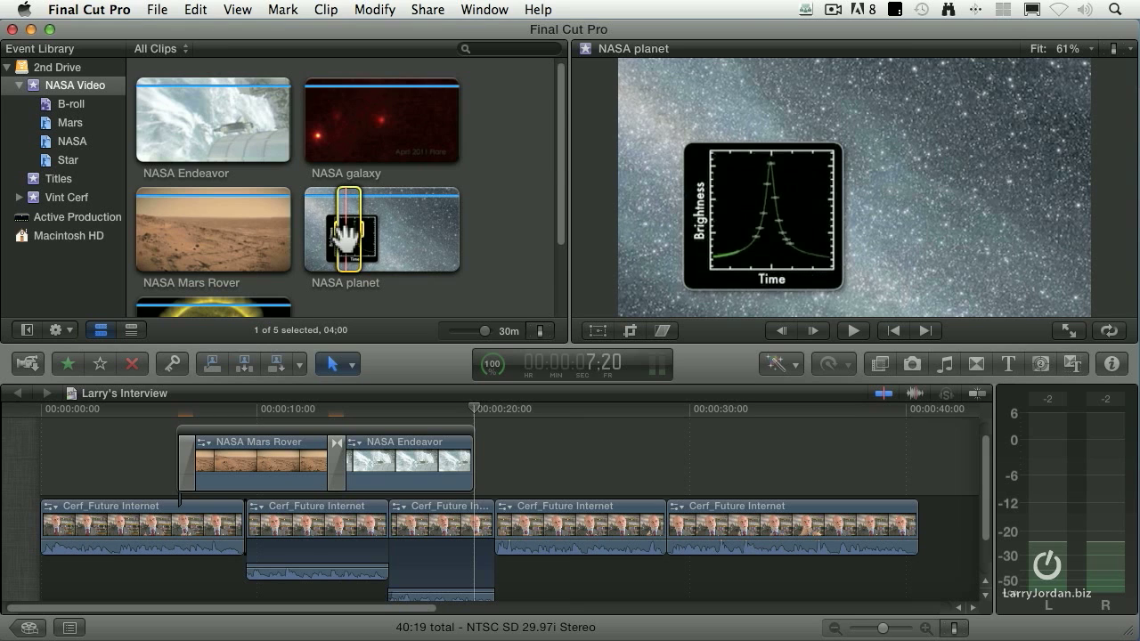
- Connect the NASA planet range directly after Endeavor and apply the default transition to the edges of both clips
left_click_drag(345, 239, 555, 466)
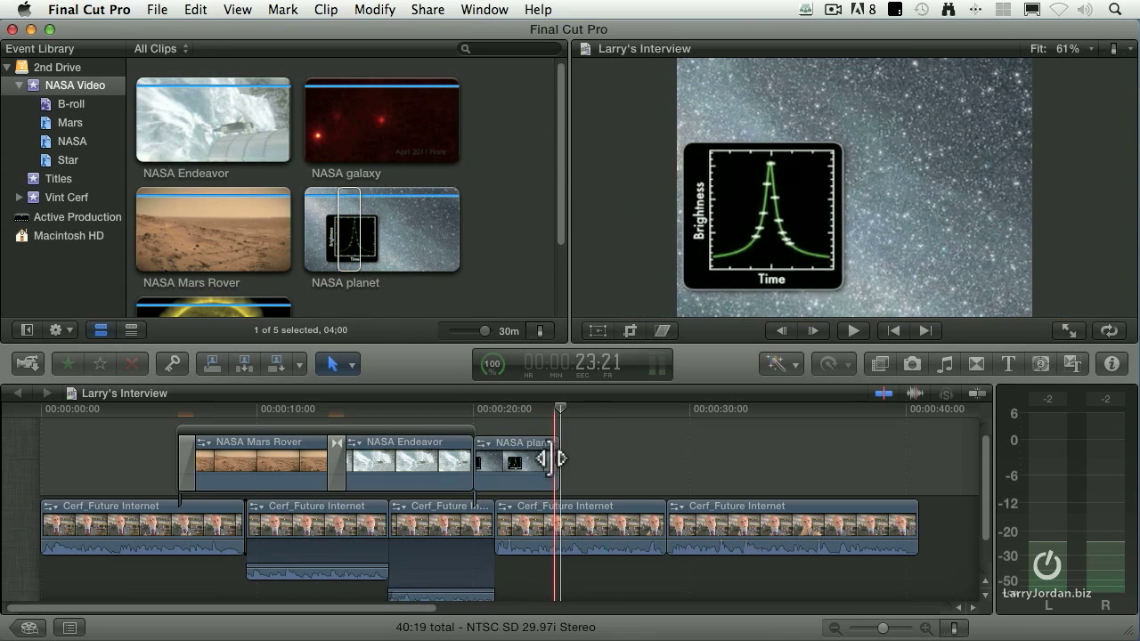
left_click(539, 466)
left_click(433, 466, "super")
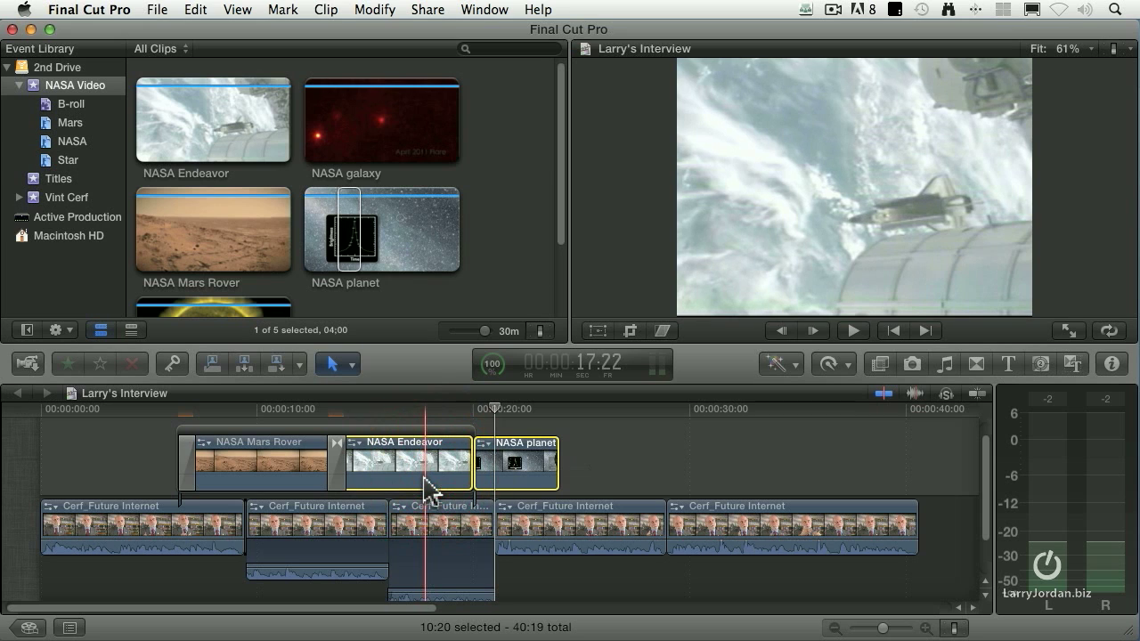
key("super+t")
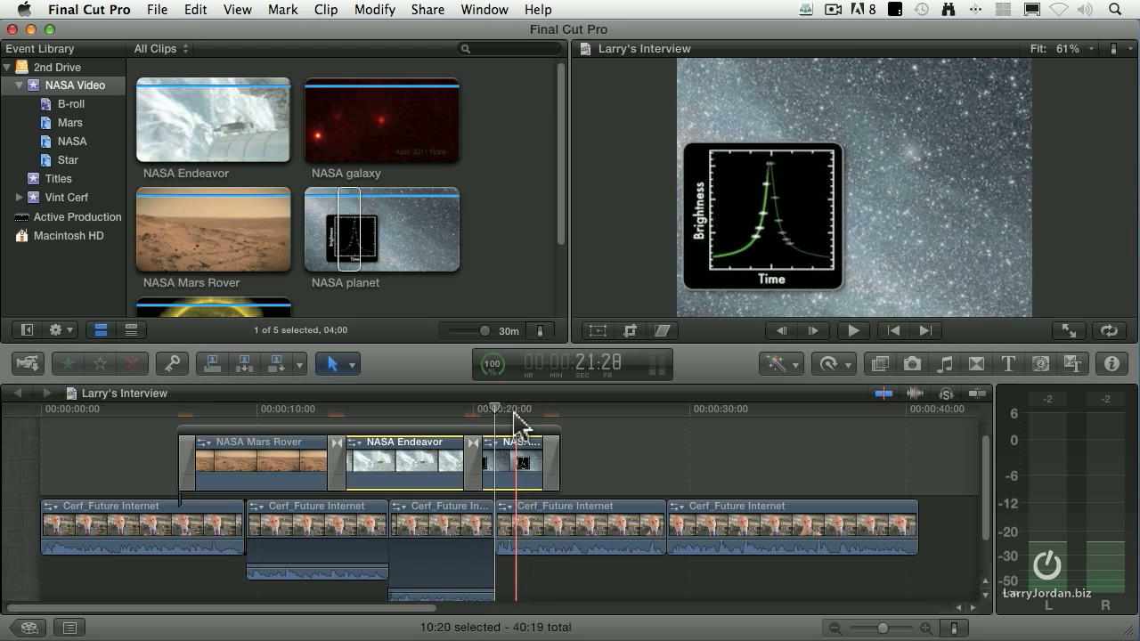
- Play the sequence across the new transition between NASA Endeavor and NASA planet
left_click(651, 433)
left_click(504, 465)
key("space")
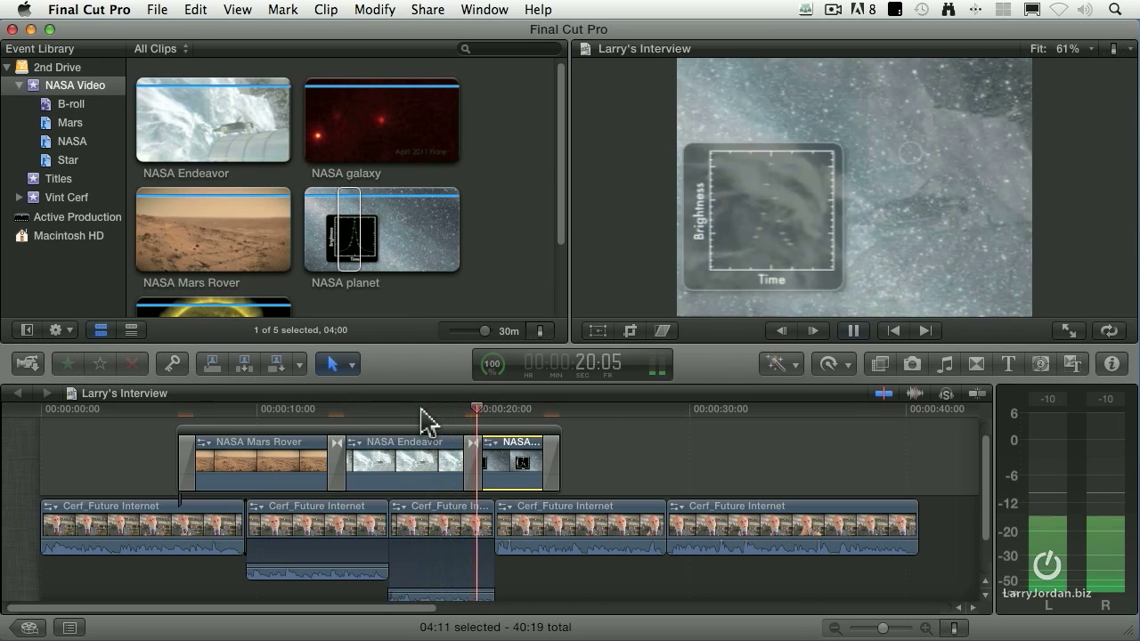
key("space")
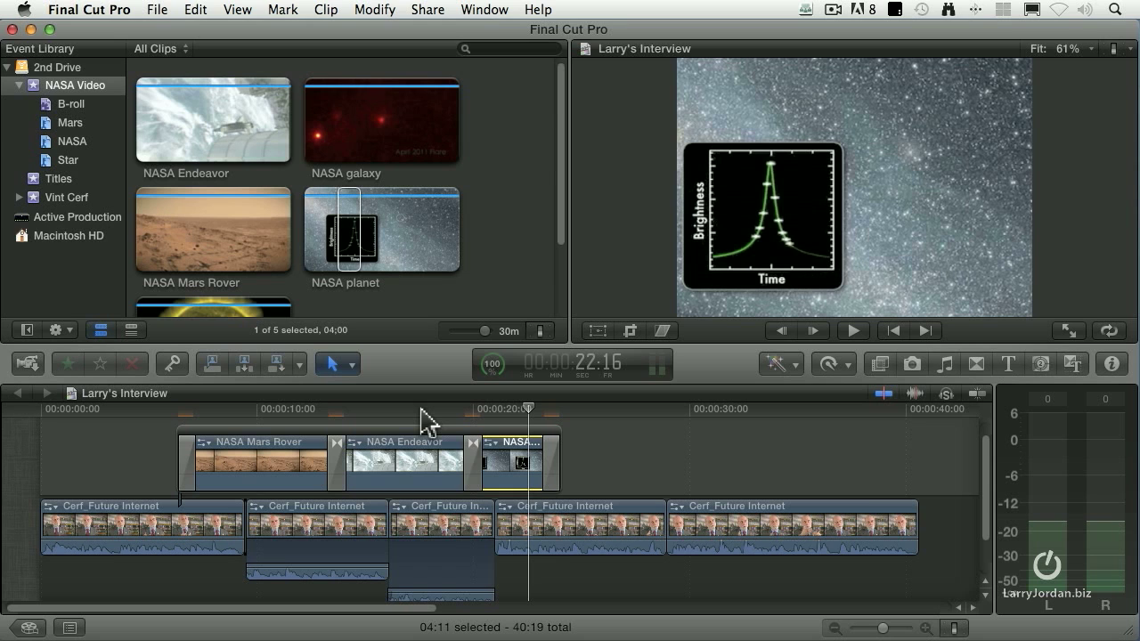
- Mark the last 8:10 of the NASA Mars Rover source and replace the connected NASA planet clip with it, using Replace from Start
left_click(184, 210)
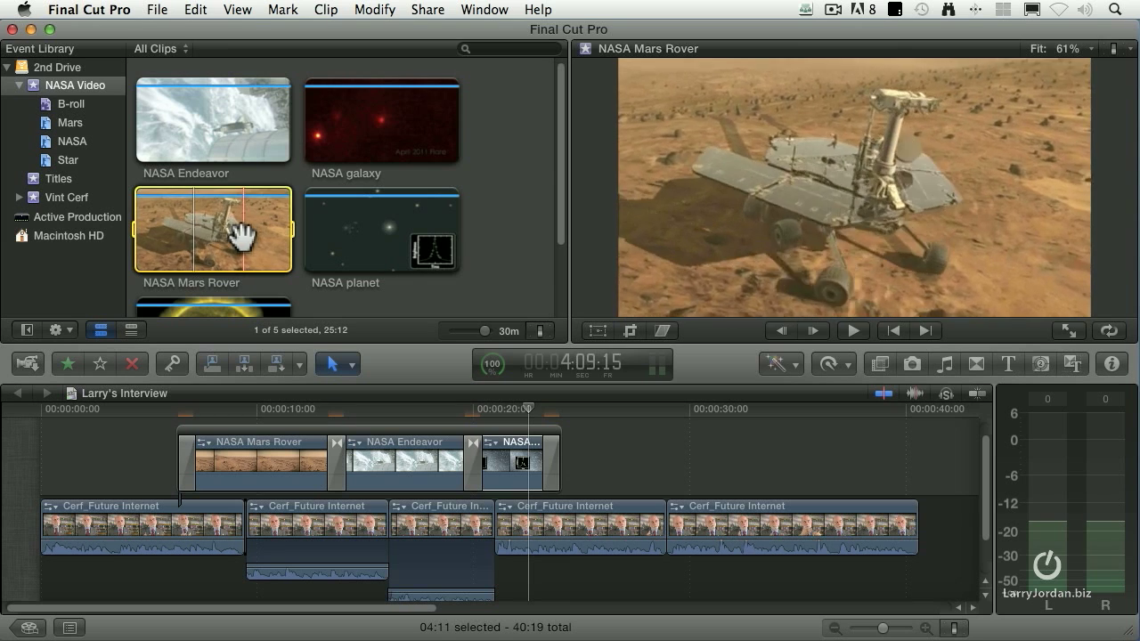
key("i")
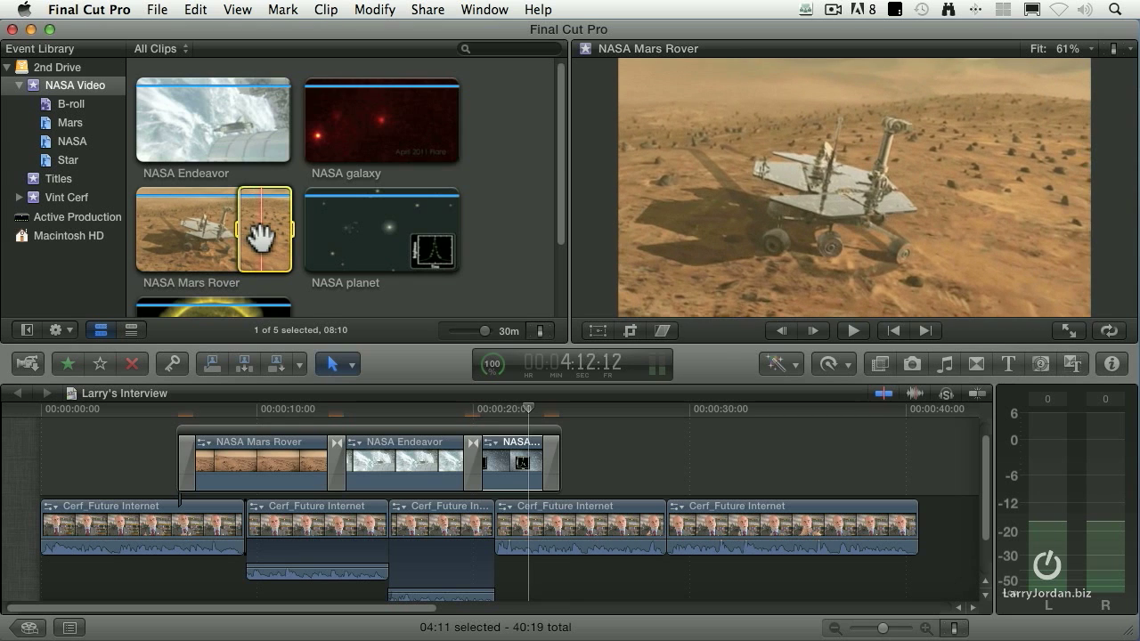
left_click_drag(261, 236, 503, 472)
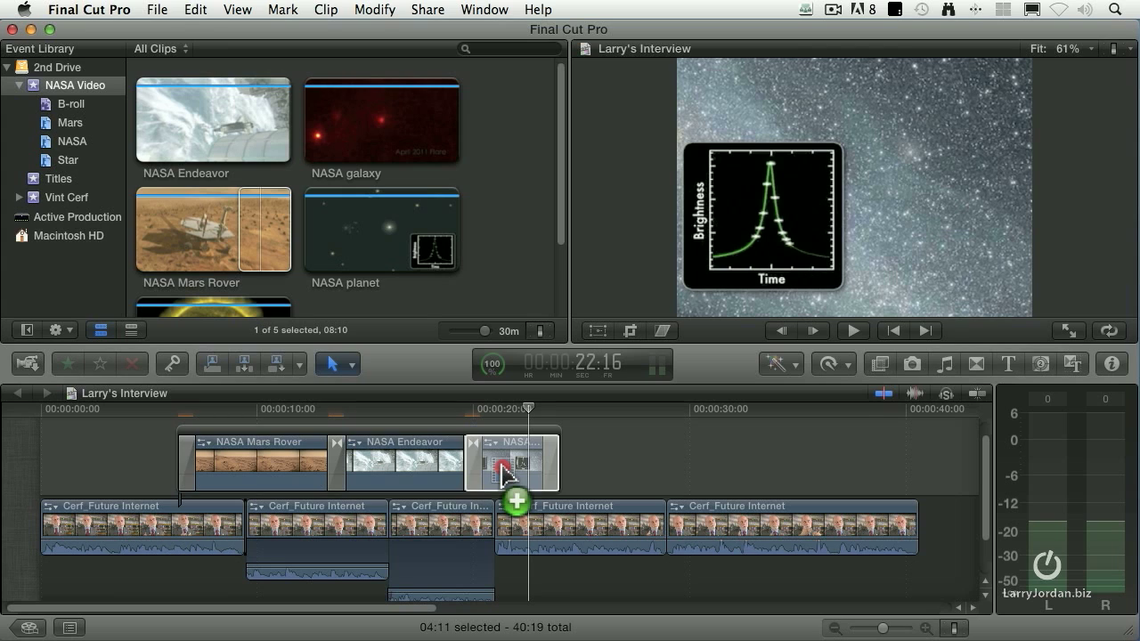
left_click_drag(503, 472, 506, 474)
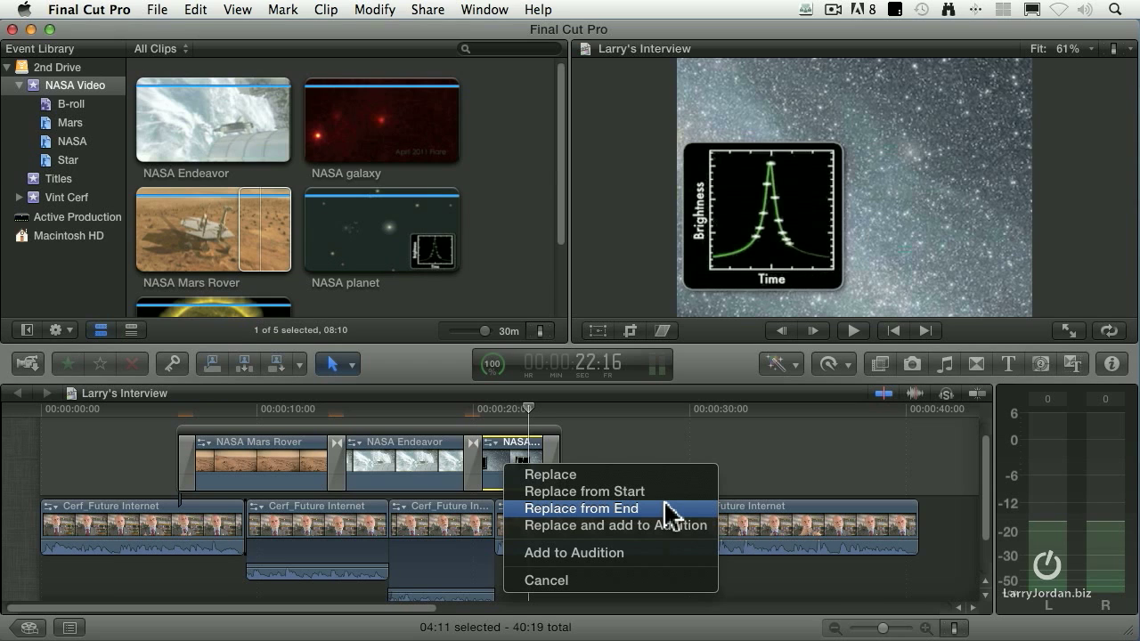
left_click(624, 492)
- Play from shortly before the end of Endeavor to review the replacement Mars Rover clip
left_click(442, 415)
key("space")
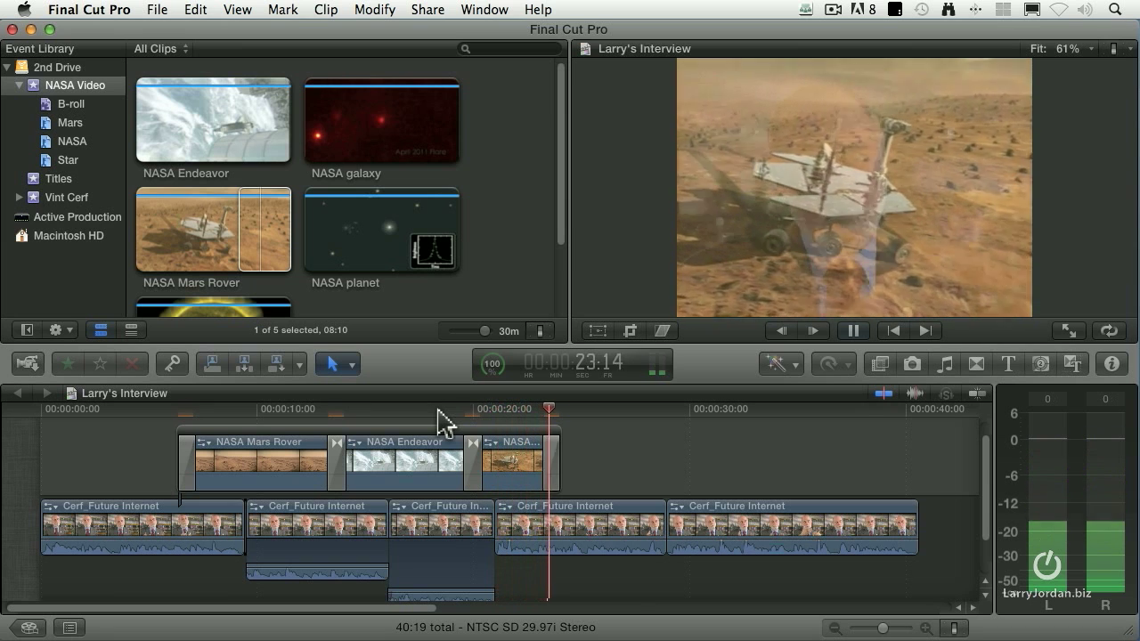
key("space")
- Remove the transition at the end of the second Mars Rover clip and extend the clip's end to about 27:00
left_click(552, 477)
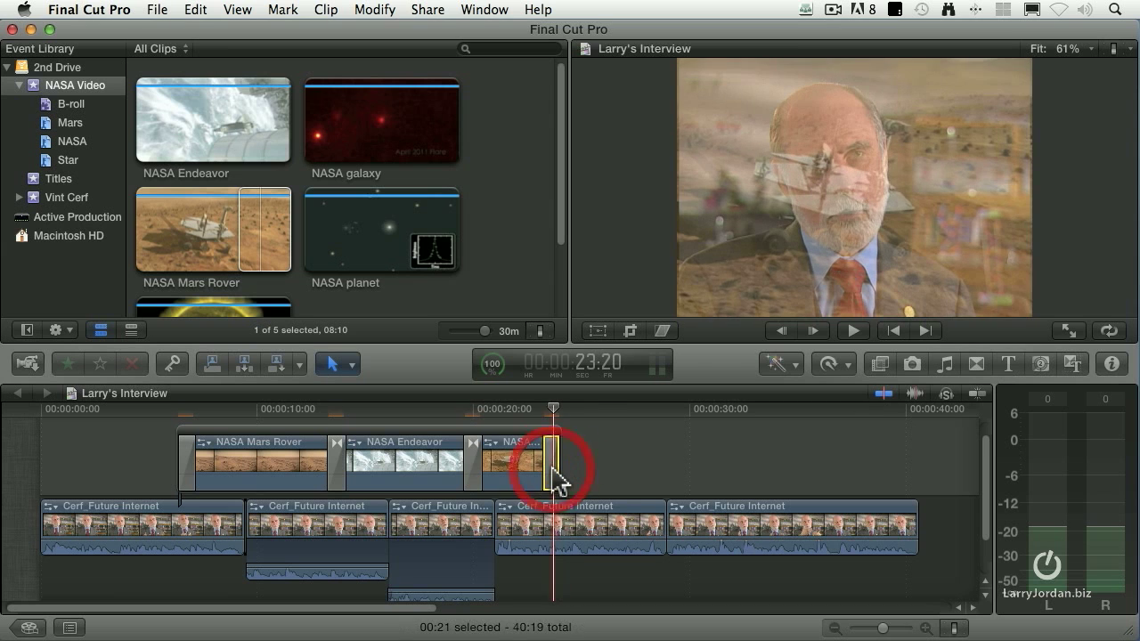
left_click_drag(552, 481, 628, 466)
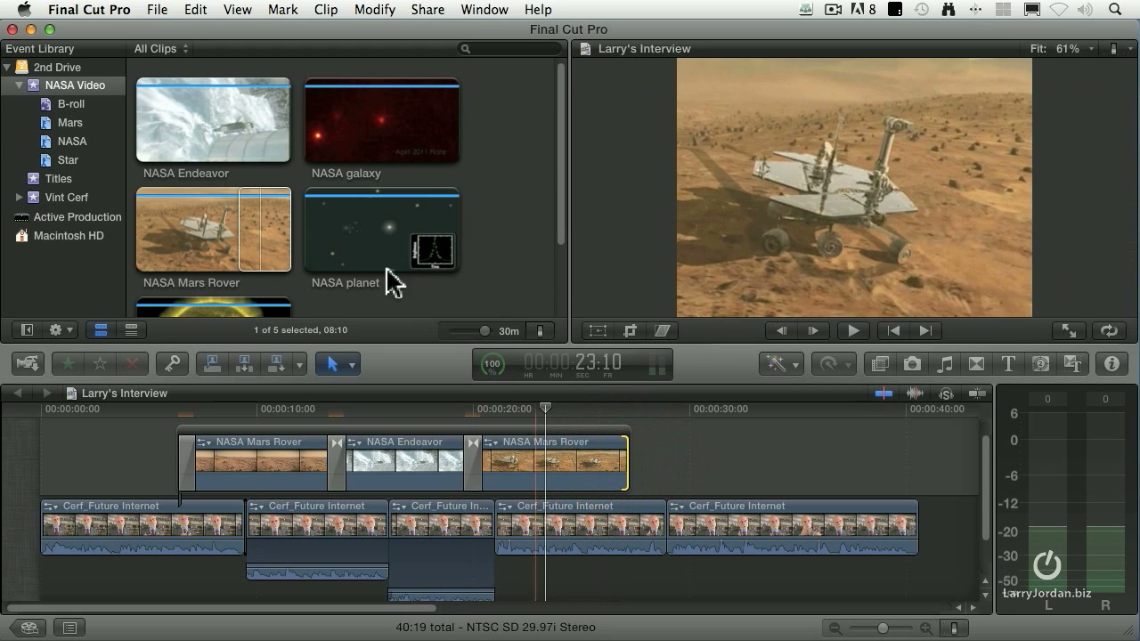
- Mark a 4:27 range in the NASA planet source covering the rotating planet, starting at about 20:10
left_click(354, 239)
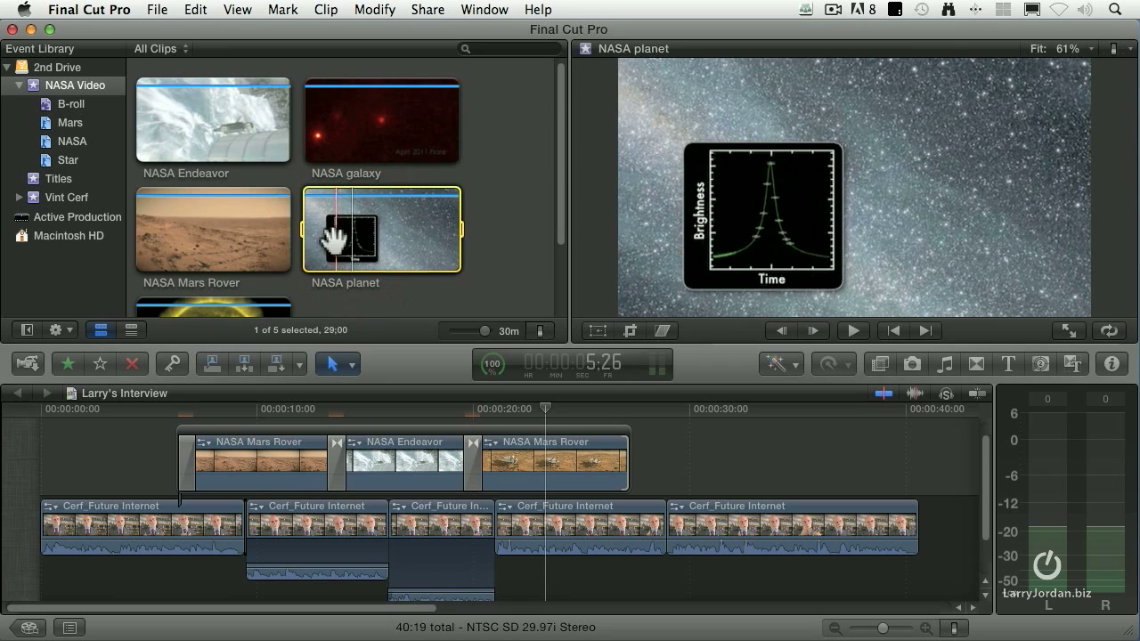
left_click(408, 223)
key("space")
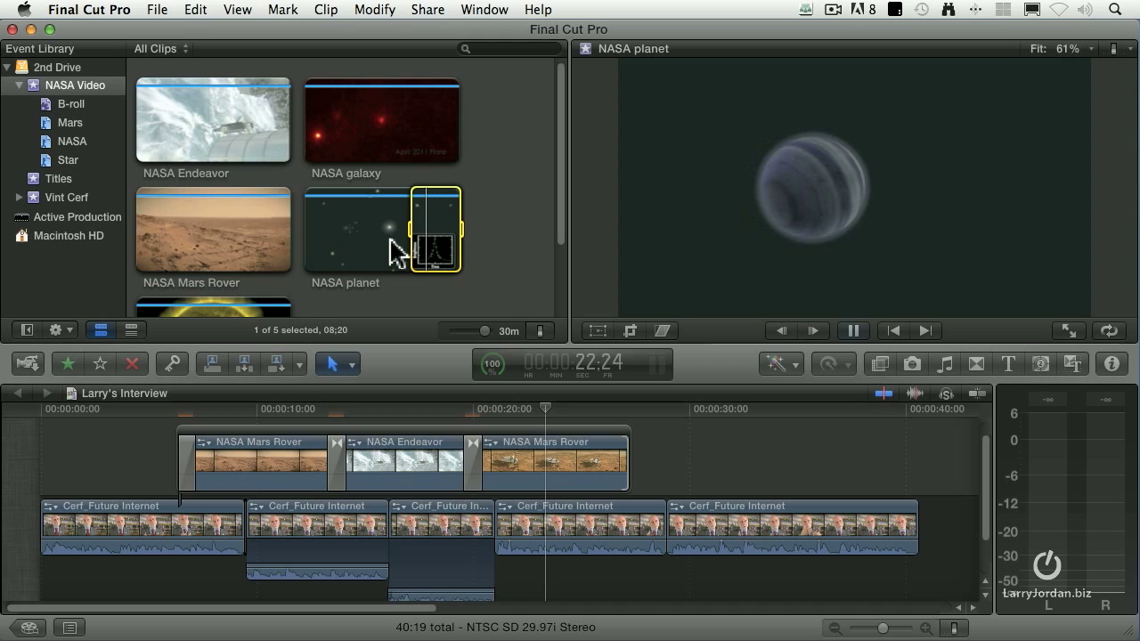
key("space")
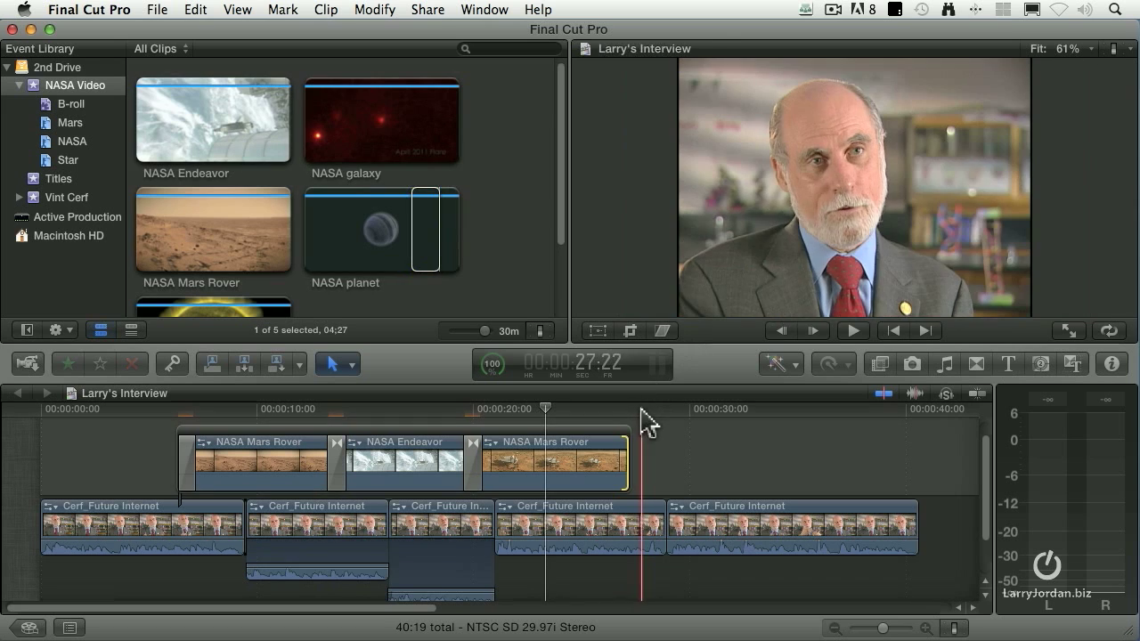
- Connect the marked NASA planet range at the end of the second Mars Rover clip
left_click(633, 425)
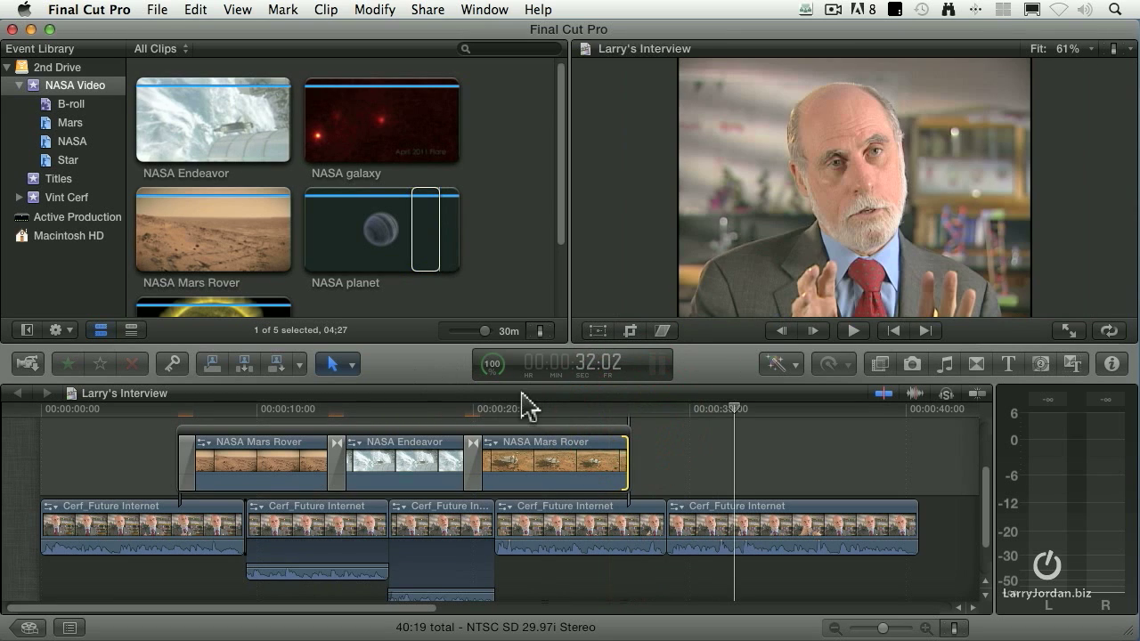
key("shift+q")
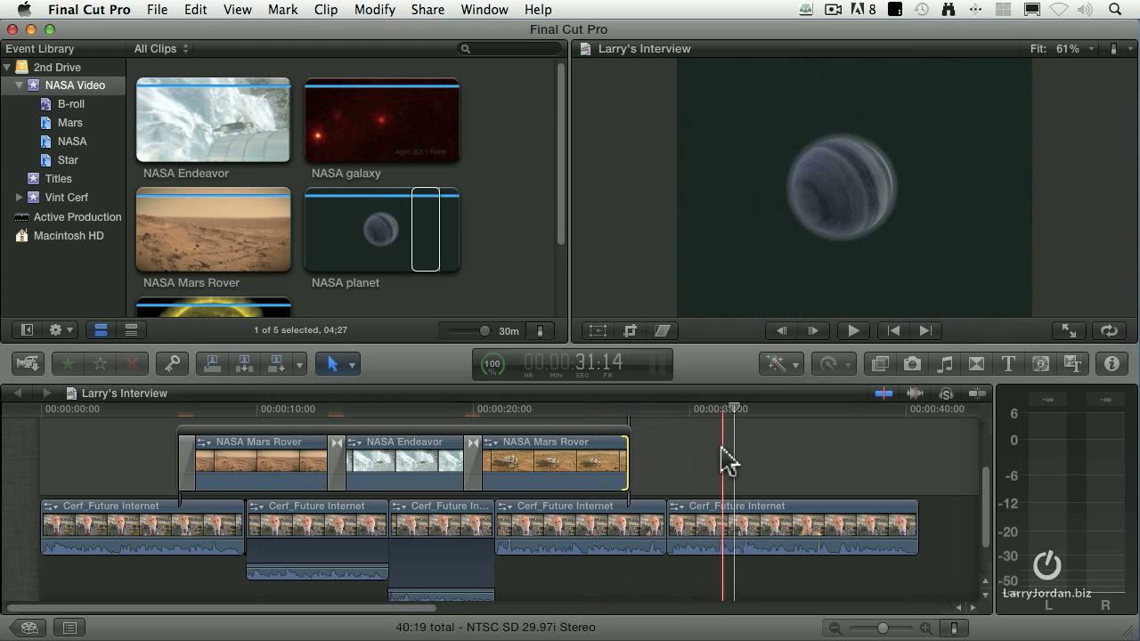
left_click_drag(700, 439, 695, 535)
- Add the default transition at the cut between the second Mars Rover clip and NASA planet, and at NASA planet's end
left_click(626, 526)
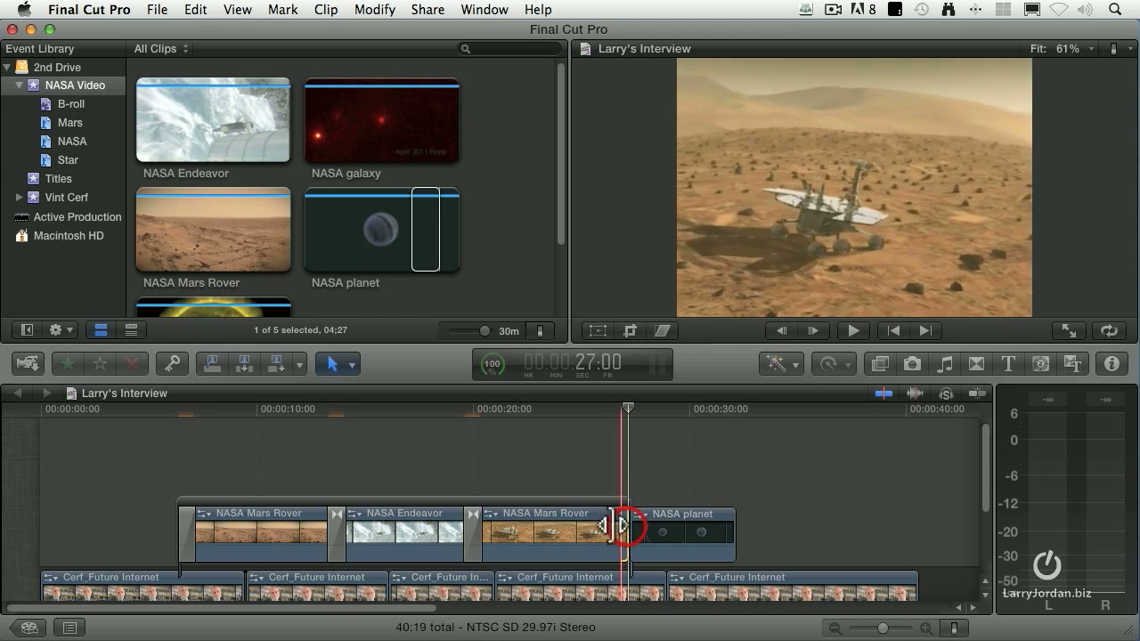
key("super+t")
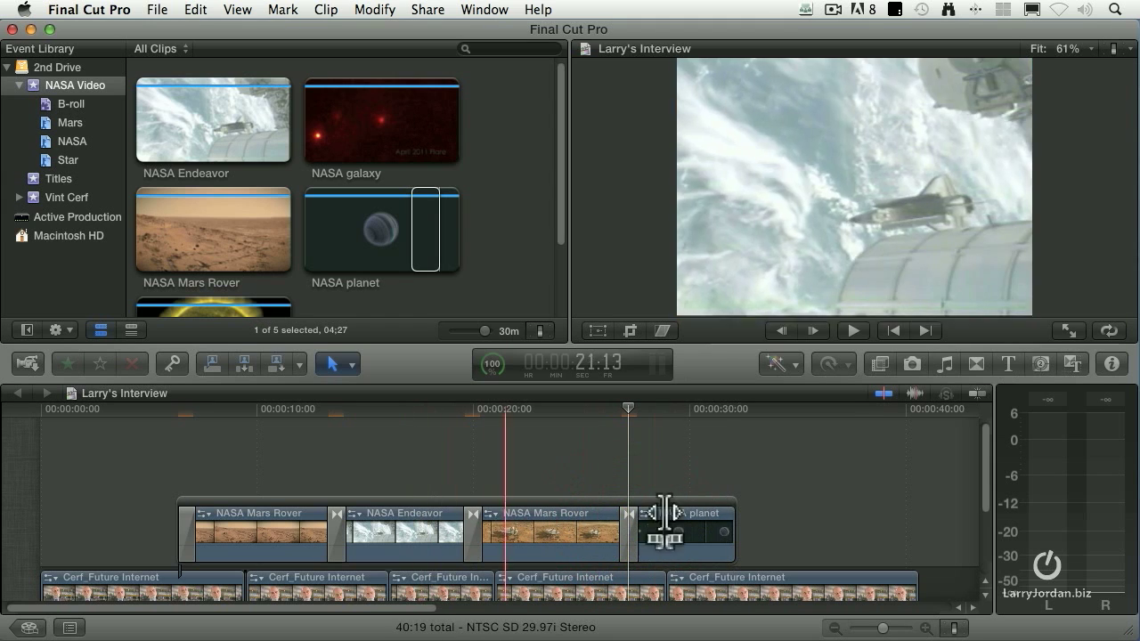
left_click(732, 517)
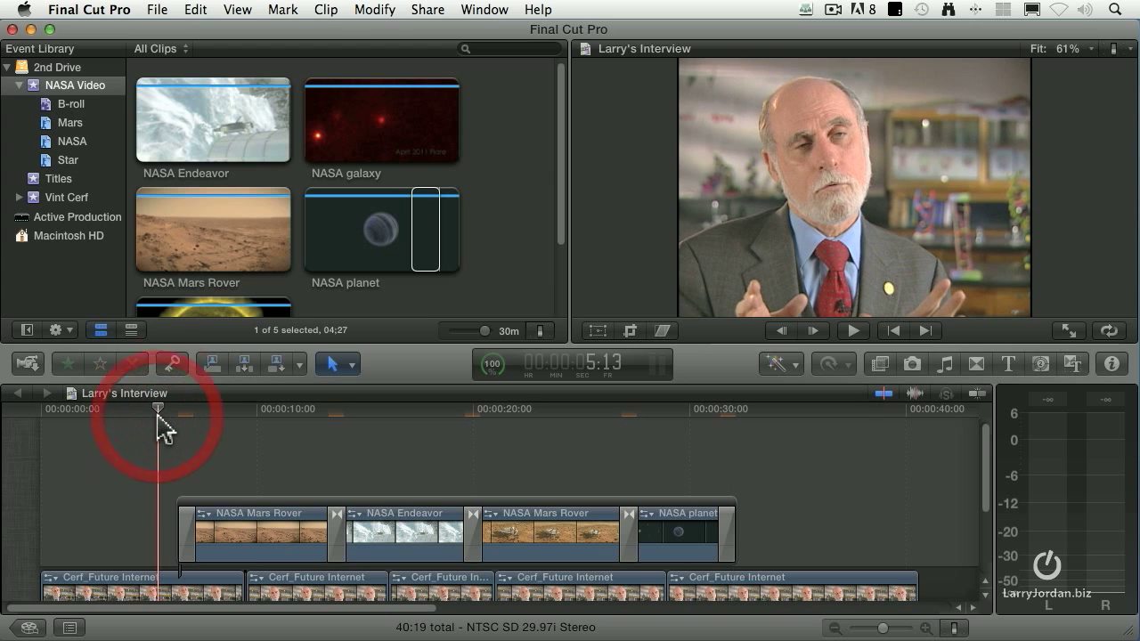
- Play the sequence from about 5:13 to review all the connected B-roll and its transitions
key("space")
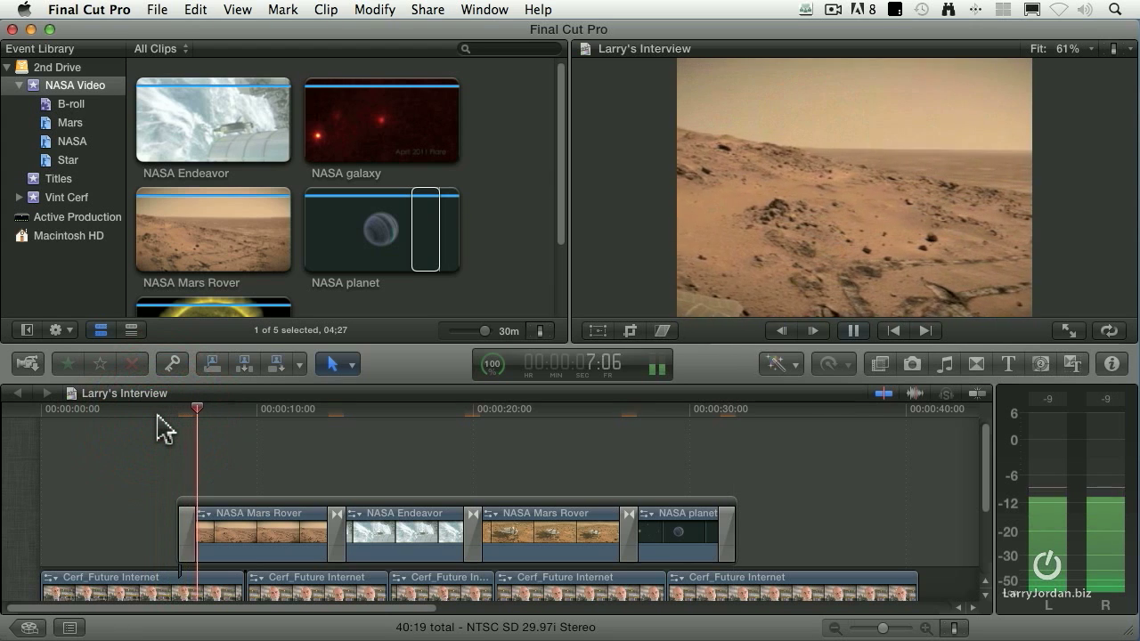
scroll(546, 461, "down", 2)
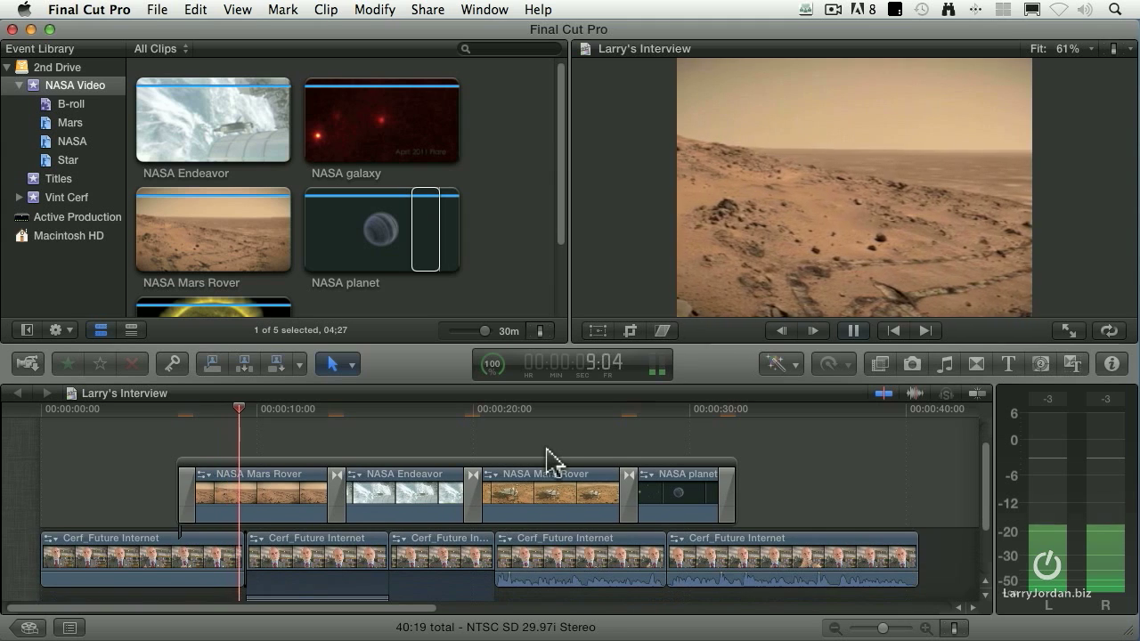
scroll(548, 461, "down", 1)
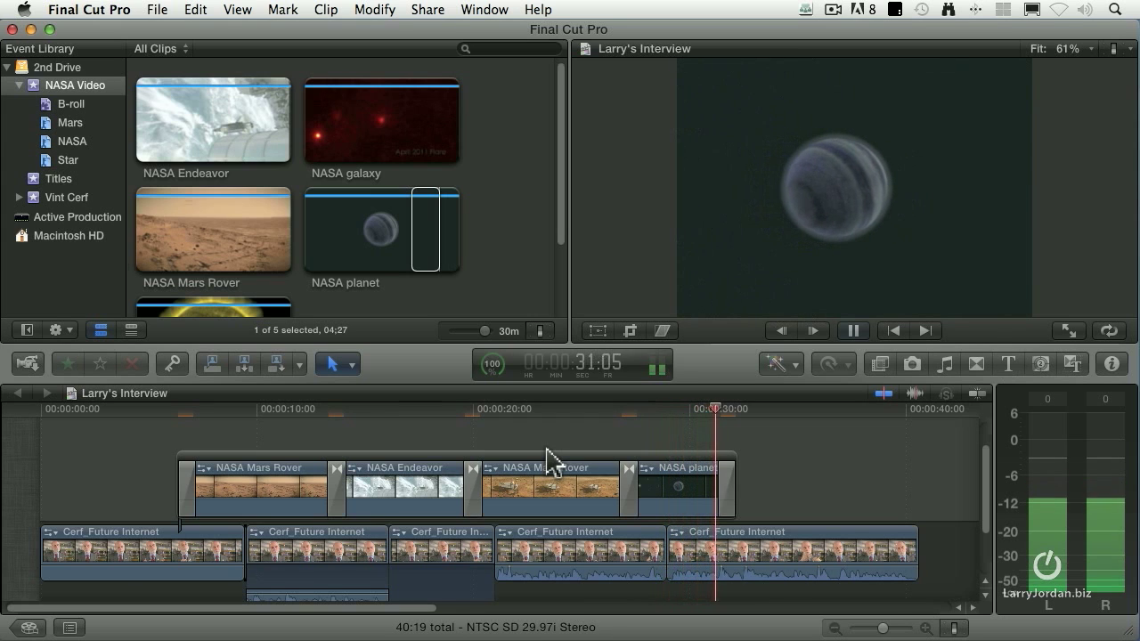
- Stop playback and extend the end of the connected NASA planet clip, with its closing transition, to about 34:23
key("space")
left_click(727, 497)
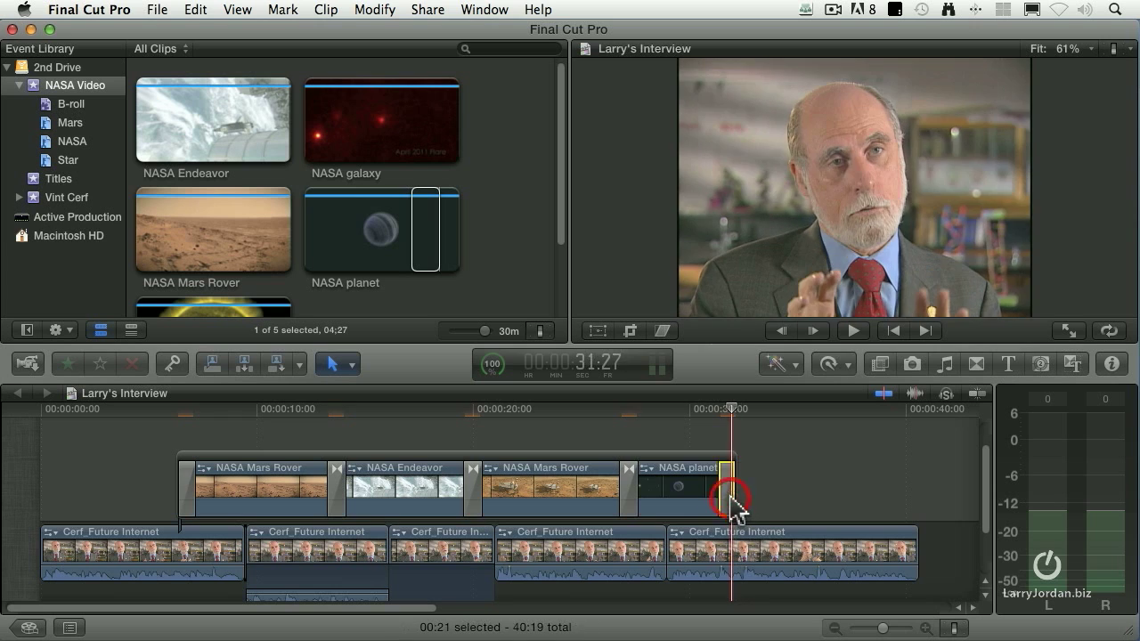
left_click_drag(725, 481, 794, 485)
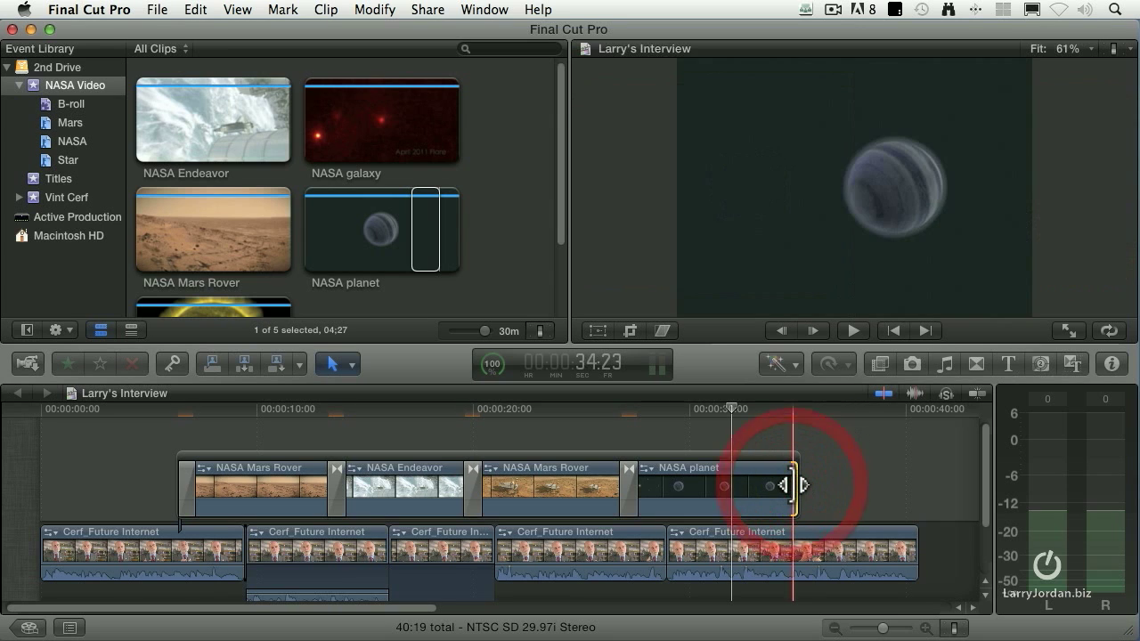
- Play the extended end of the NASA planet clip to review its closing transition back to the interview
left_click(718, 410)
key("space")
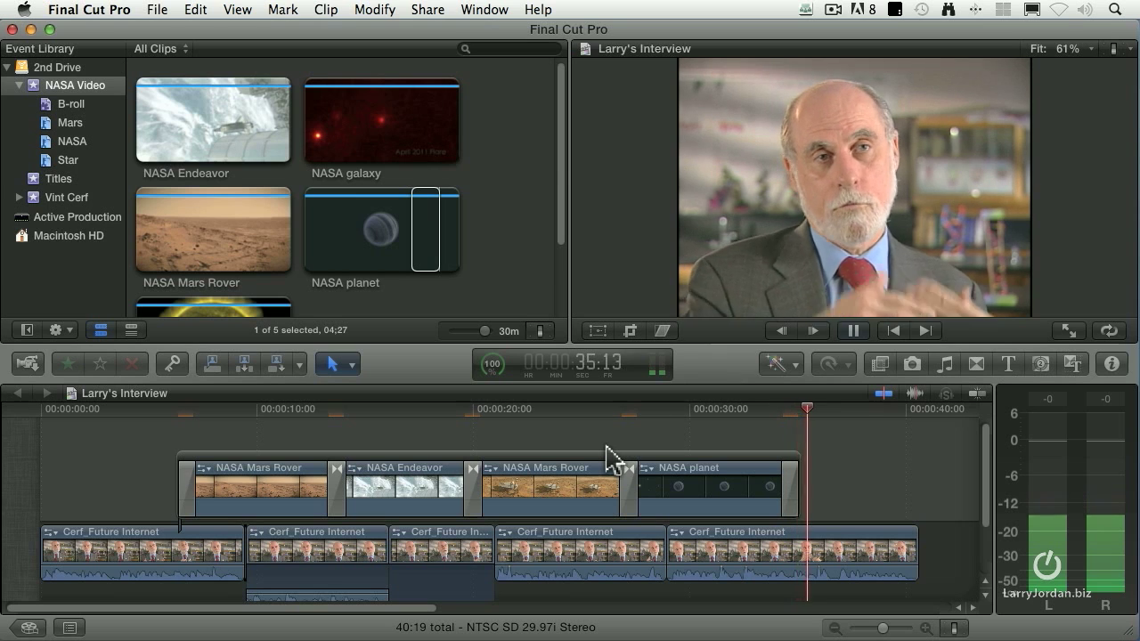
left_click(858, 448)
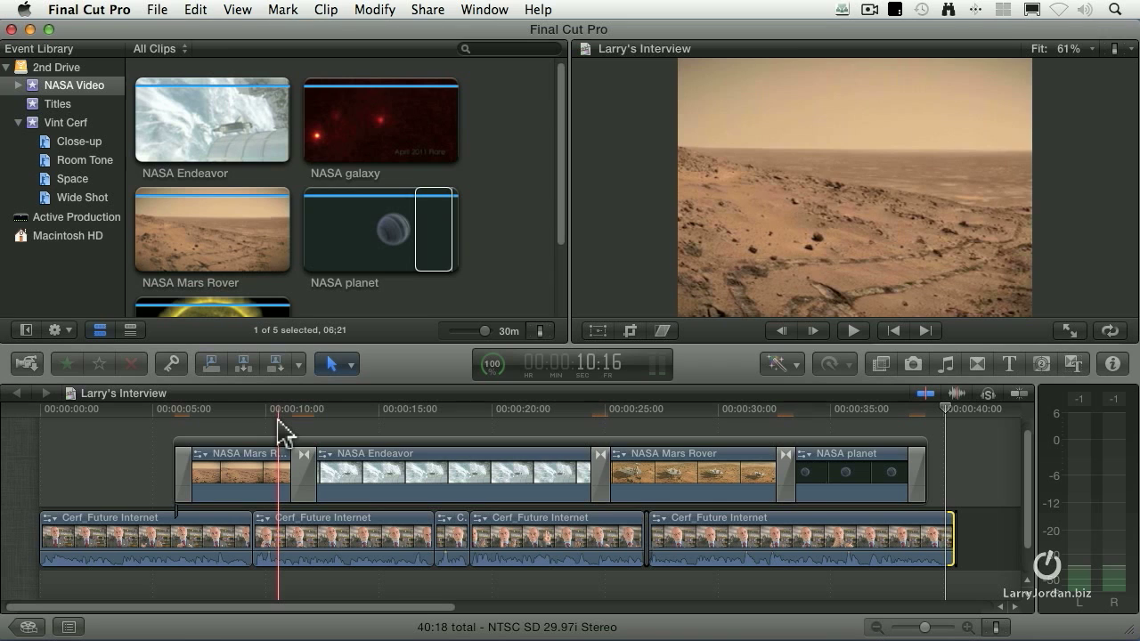
- Place the playhead at 7:12 over the first Mars Rover clip and search the title library for "upper"
left_click(206, 410)
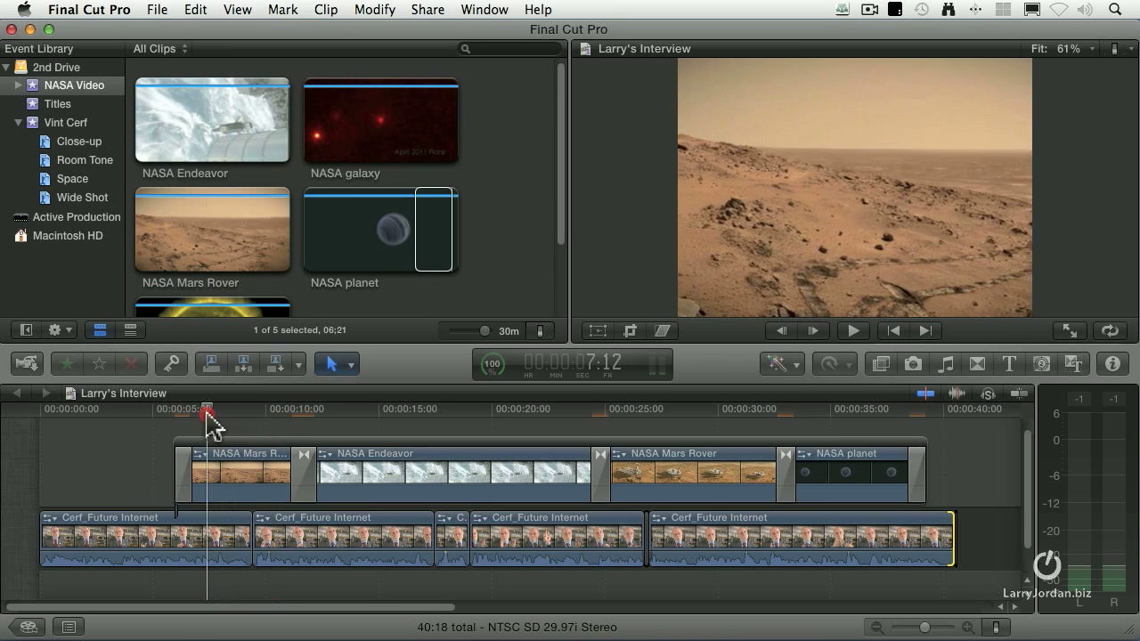
left_click(1011, 365)
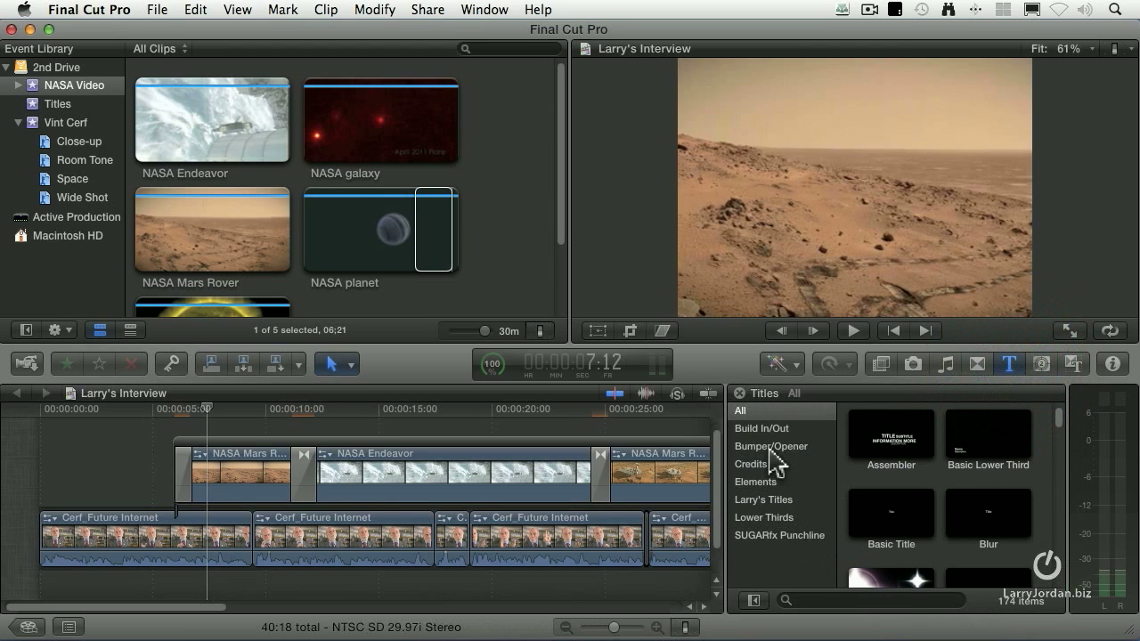
left_click(850, 604)
type("upper")
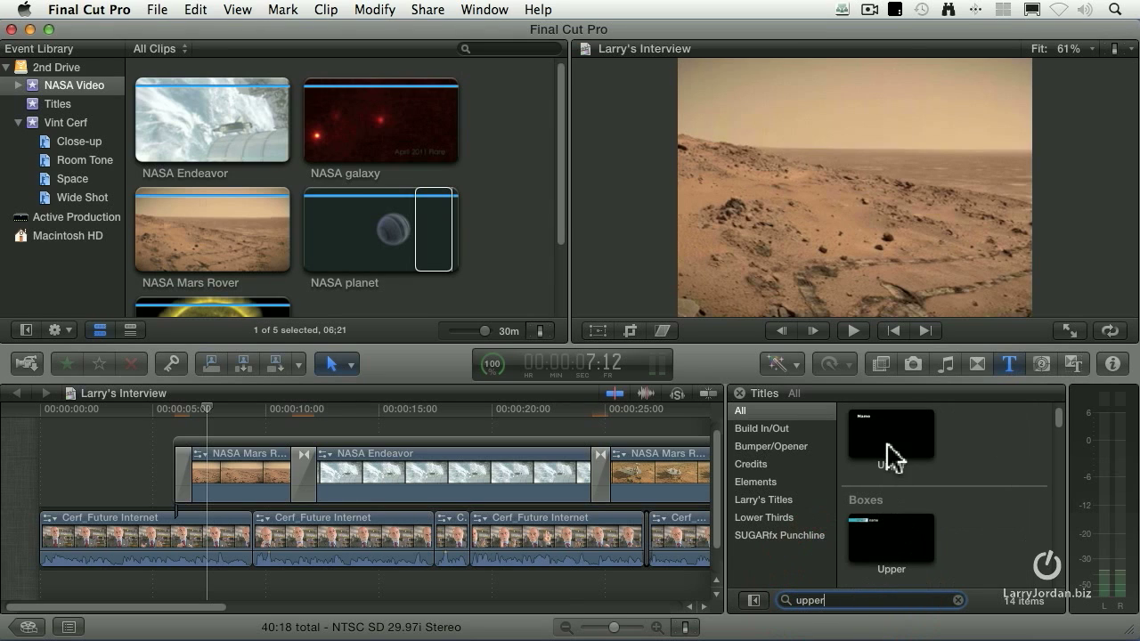
scroll(900, 488, "down", 3)
scroll(902, 490, "up", 2)
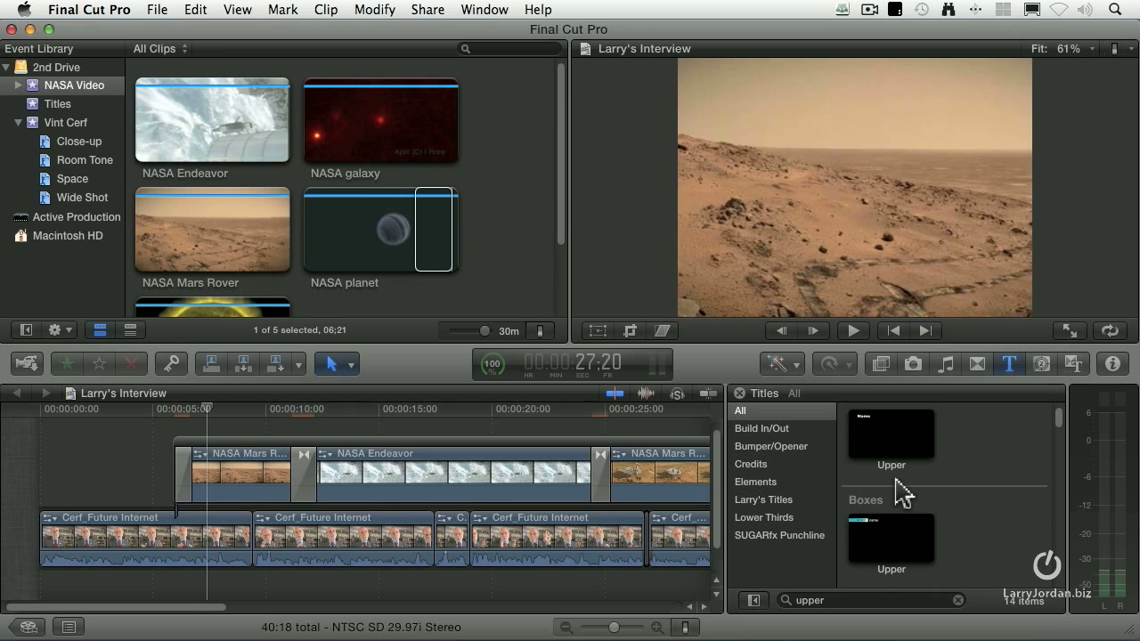
- Connect the Sports category's Upper title above the first Mars Rover clip at 7:12
scroll(944, 503, "down", 4)
left_click(893, 532)
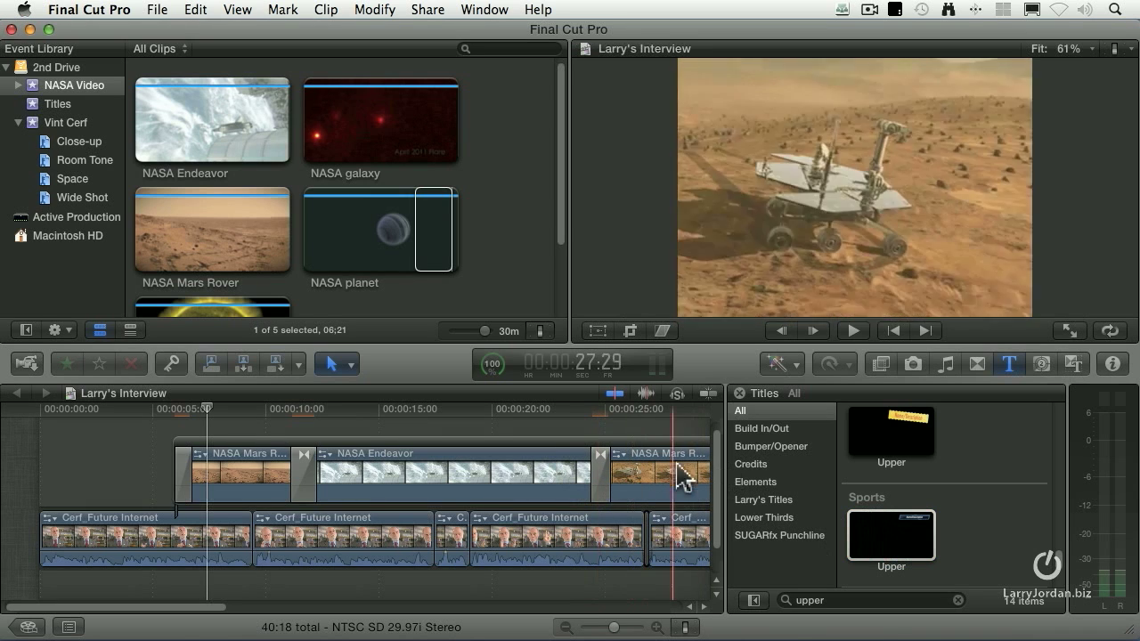
left_click(896, 540)
key("q")
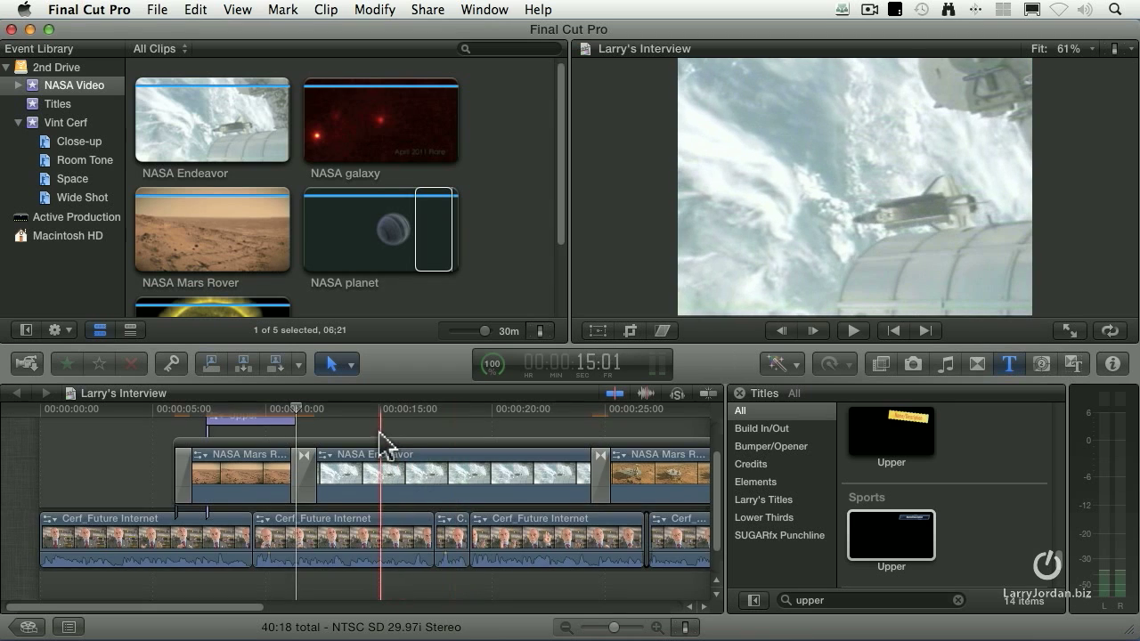
scroll(380, 441, "up", 2)
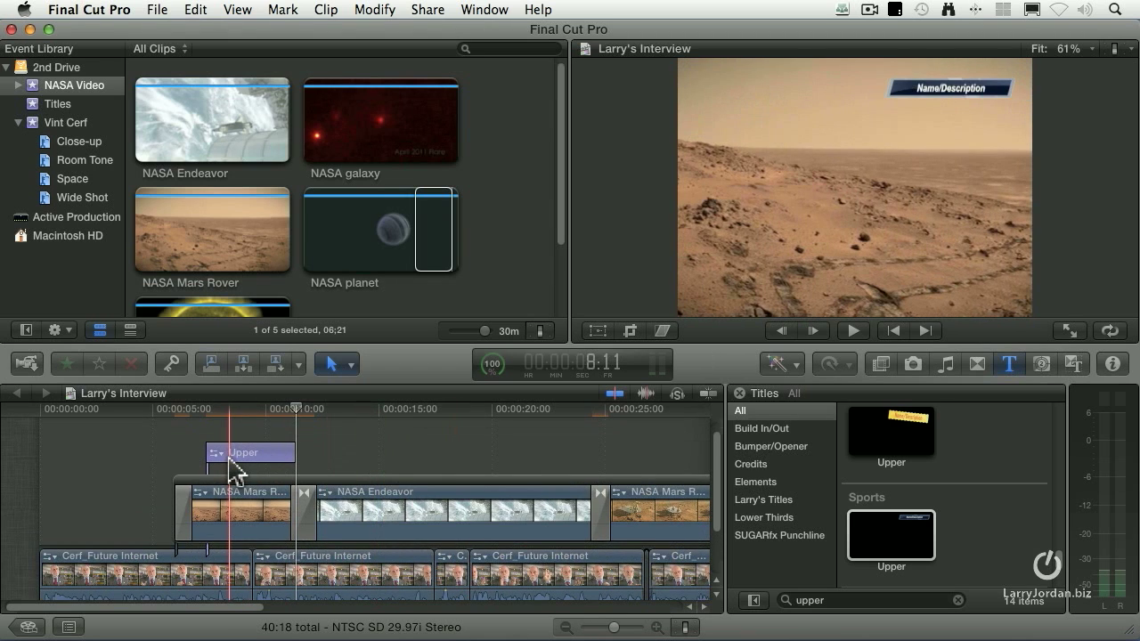